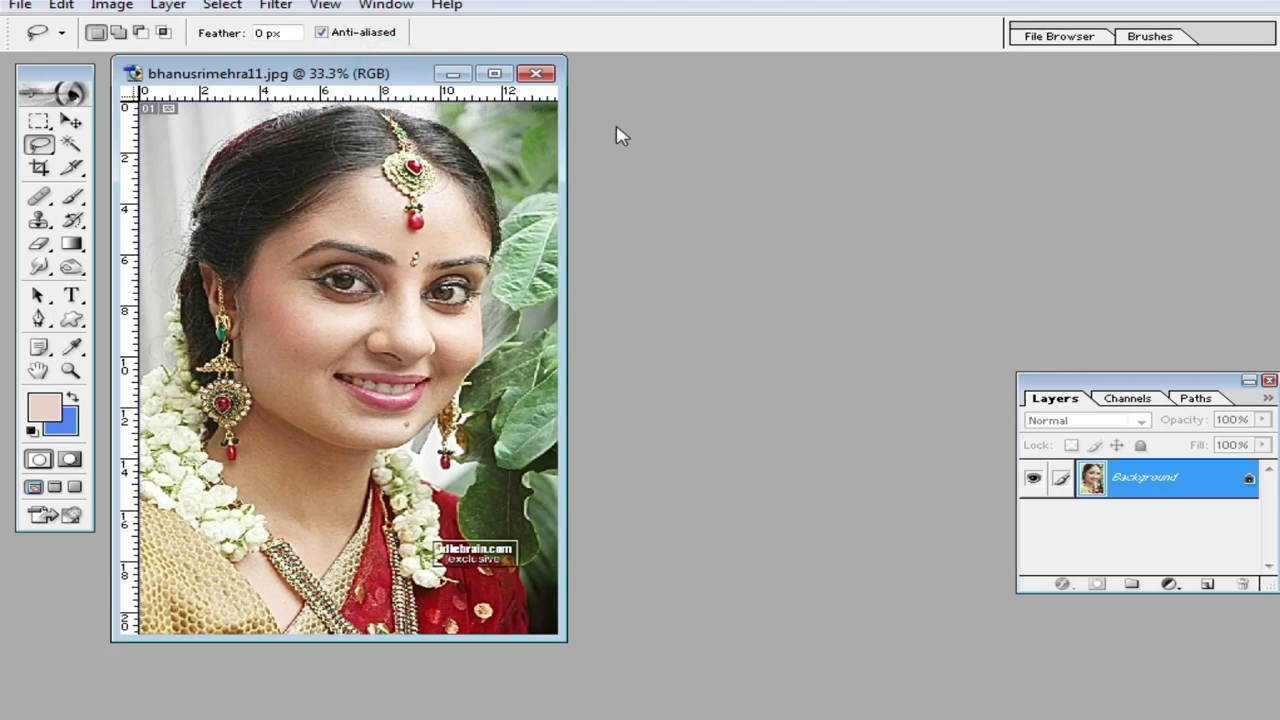
Maximize the portrait window and zoom in to inspect the eyes, nose and cheek skin
{"action": "double_click", "coordinate": [343, 82]}
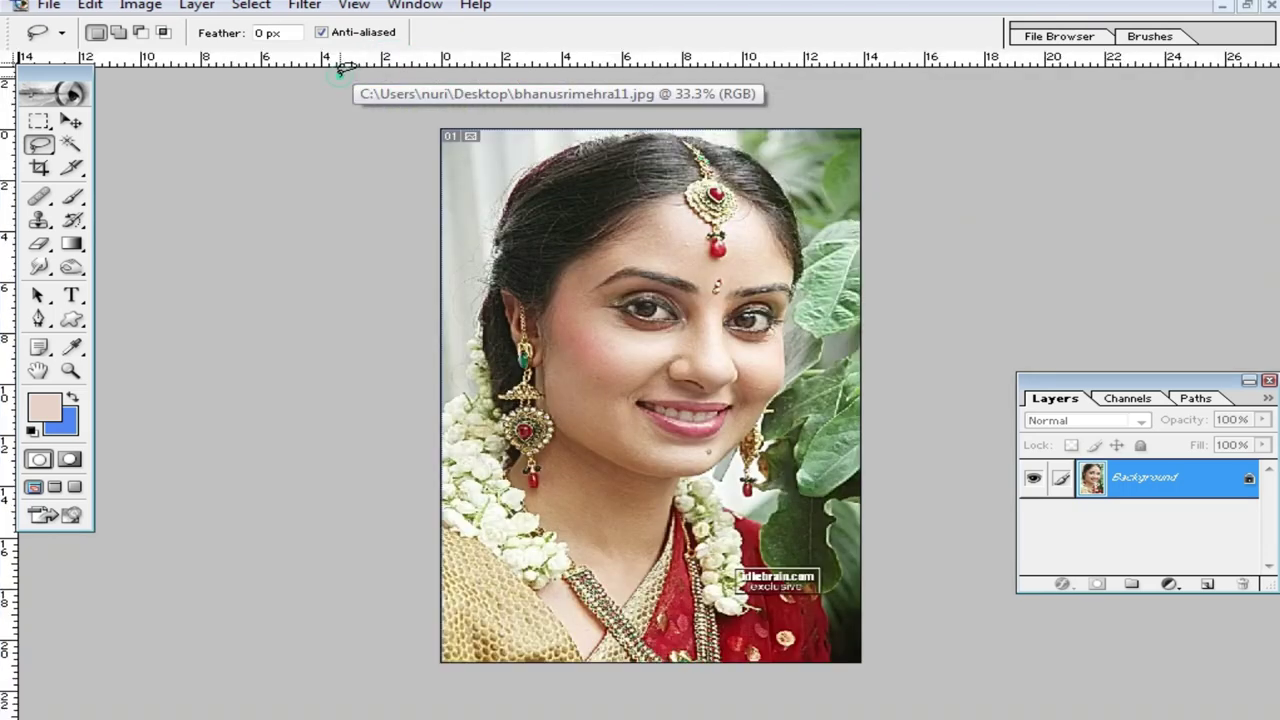
{"action": "key", "text": "ctrl+plus"}
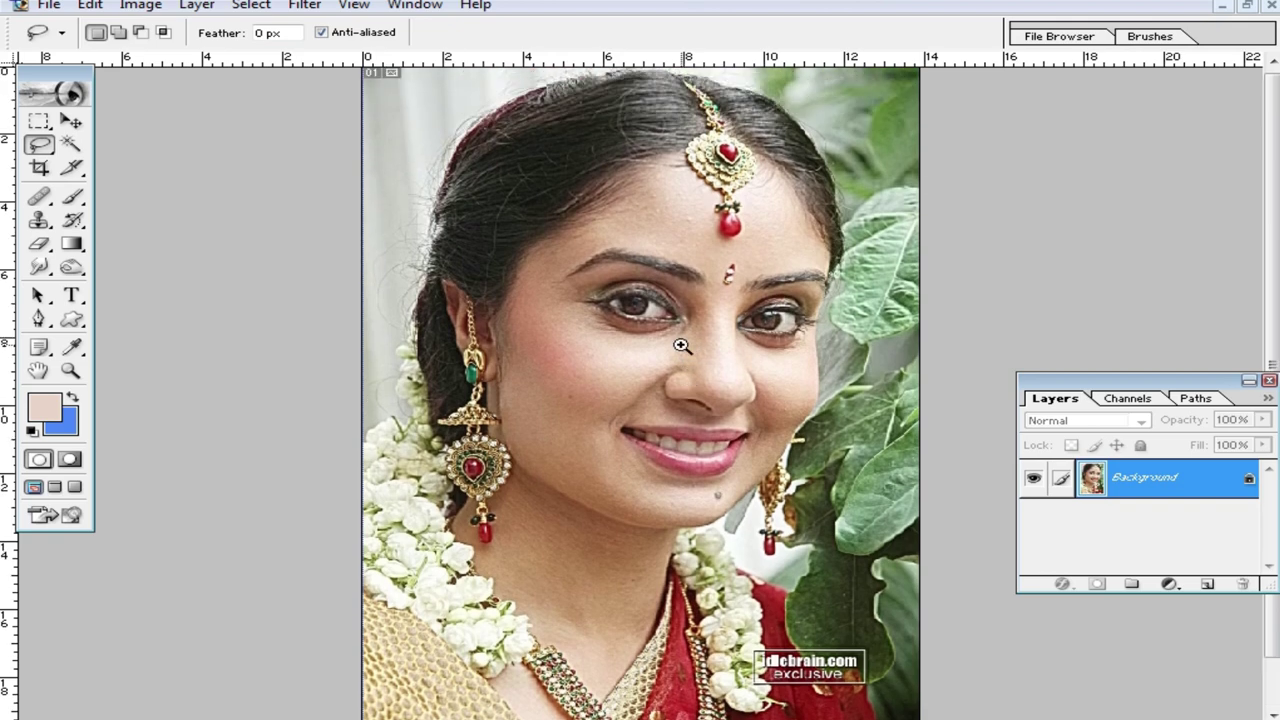
{"action": "left_click", "coordinate": [686, 338], "text": "ctrl"}
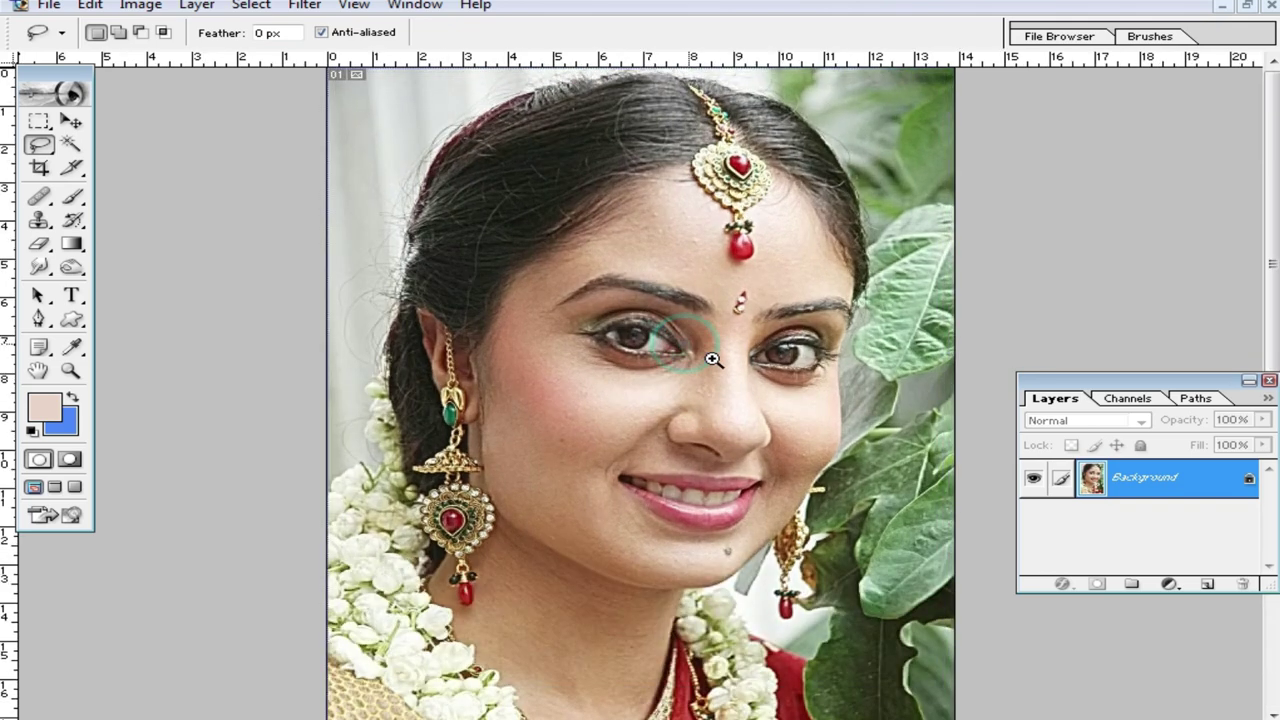
{"action": "left_click", "coordinate": [712, 360]}
{"action": "scroll", "coordinate": [665, 312], "scroll_direction": "down", "scroll_amount": 1}
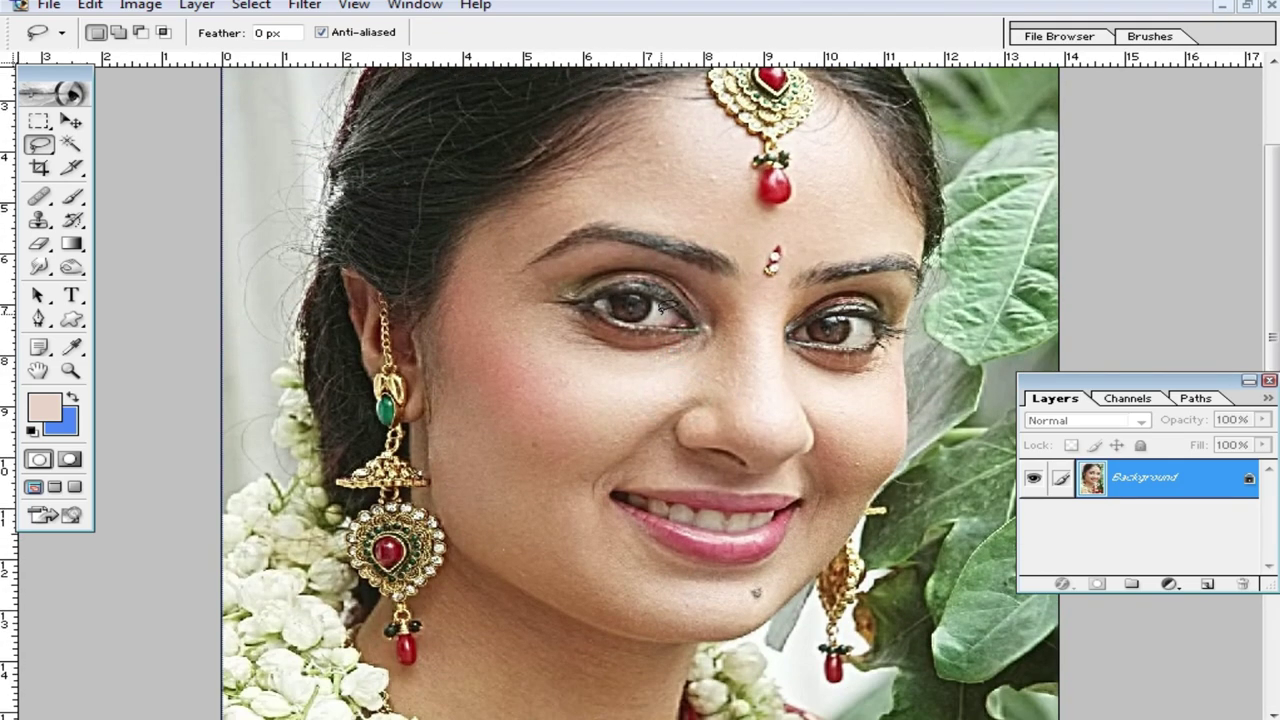
{"action": "left_click", "coordinate": [655, 334]}
{"action": "left_click", "coordinate": [660, 342]}
{"action": "left_click", "coordinate": [660, 342]}
{"action": "left_click", "coordinate": [660, 343]}
{"action": "left_click", "coordinate": [626, 486]}
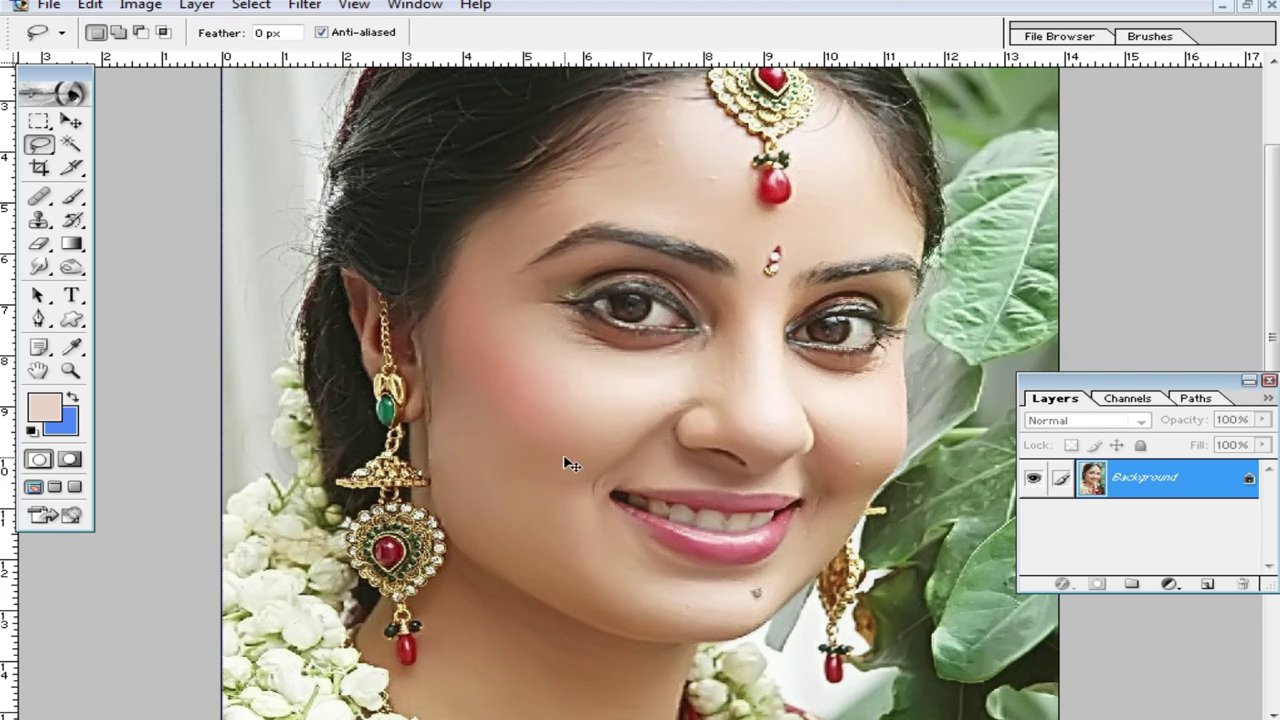
{"action": "left_click", "coordinate": [686, 438]}
{"action": "left_click", "coordinate": [651, 423], "text": "ctrl"}
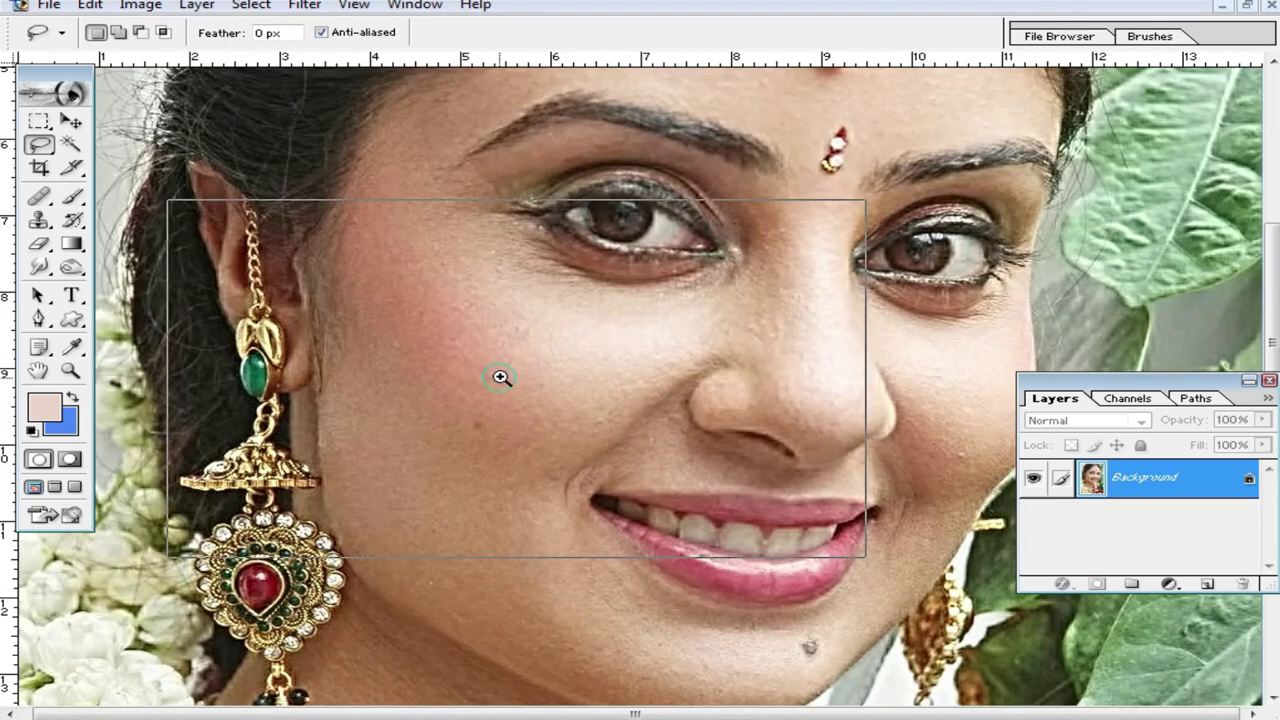
{"action": "left_click", "coordinate": [490, 378], "text": "ctrl"}
{"action": "left_click", "coordinate": [630, 403]}
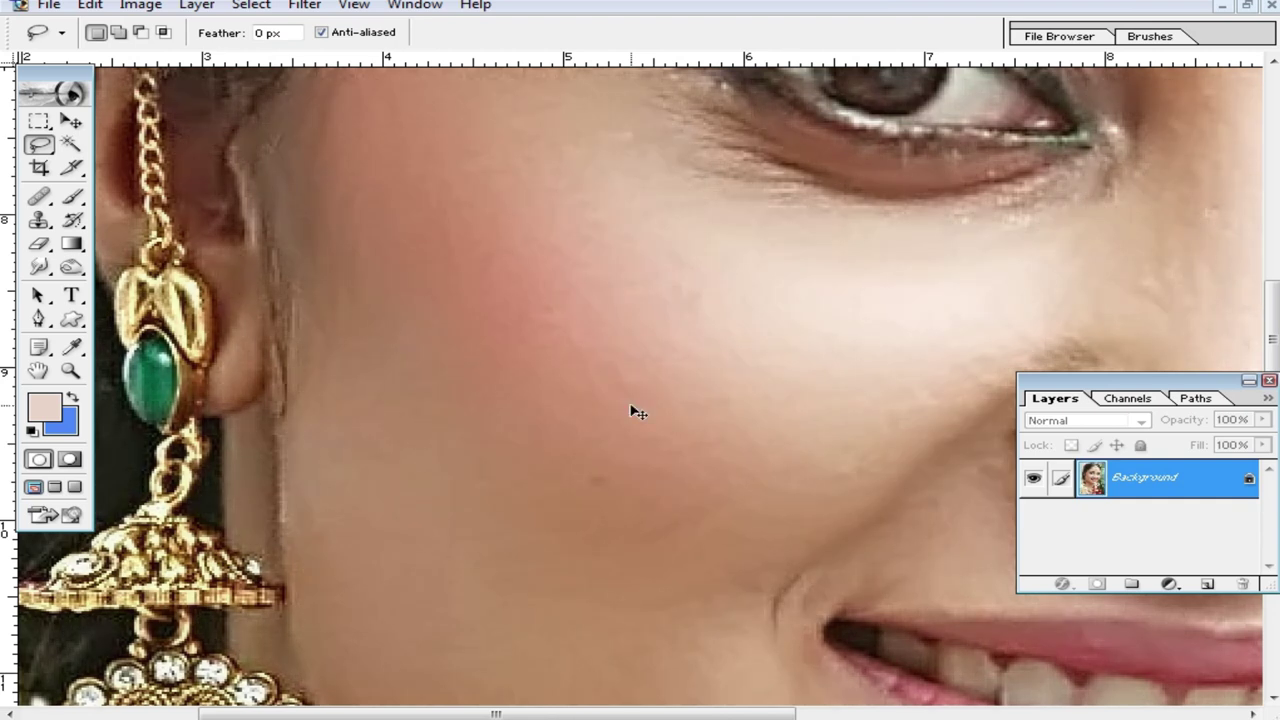
{"action": "left_click", "coordinate": [709, 393], "text": "alt"}
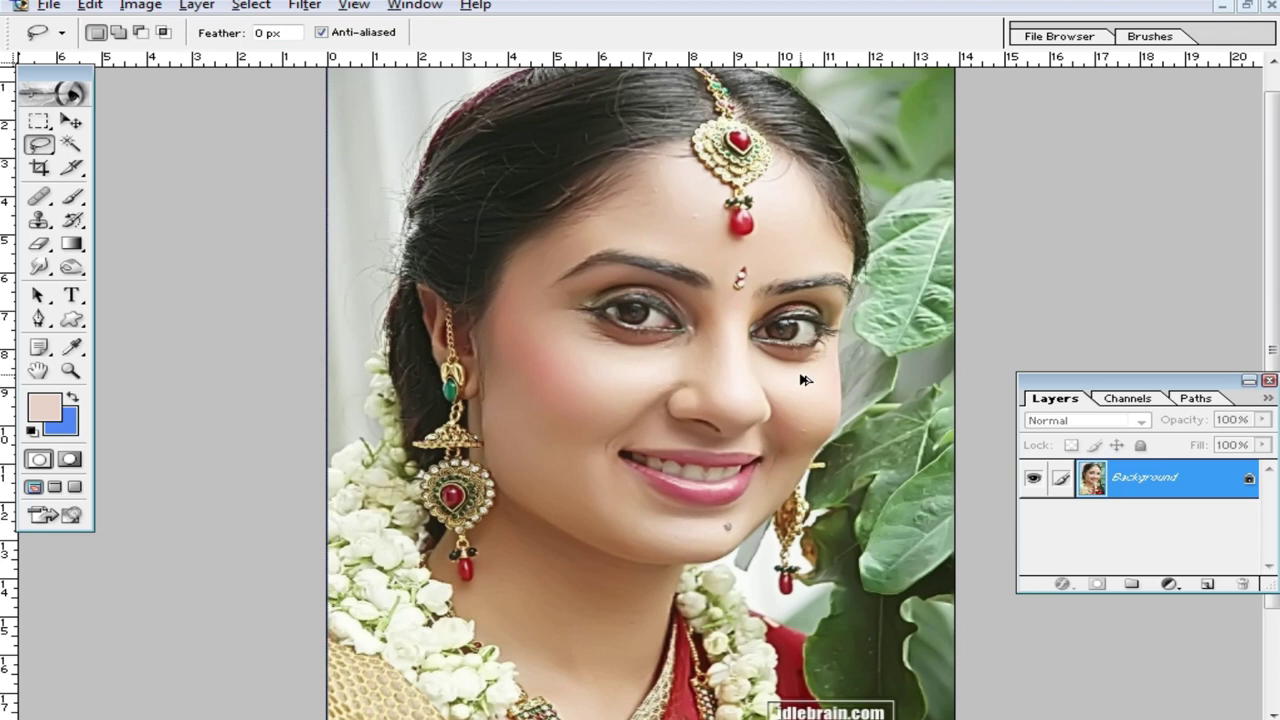
Re-maximize the photo, view it at actual pixels, then zoom out to most of the face
{"action": "left_click", "coordinate": [1246, 5]}
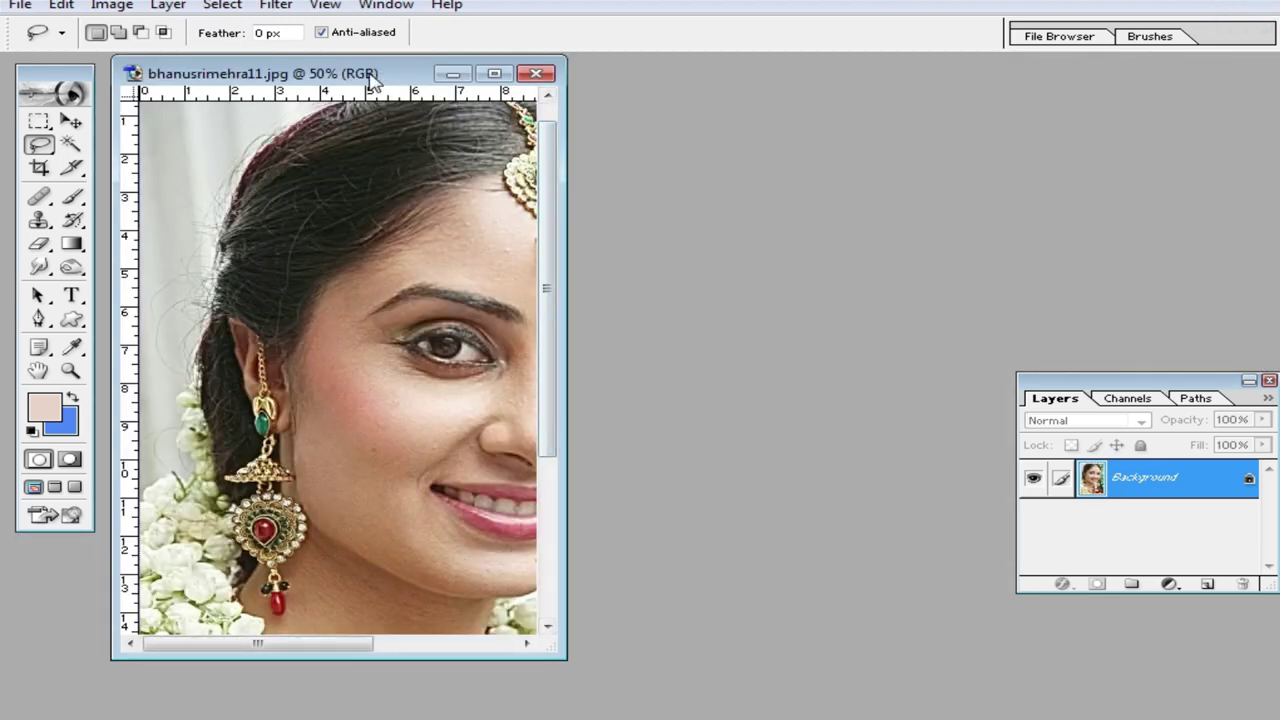
{"action": "double_click", "coordinate": [363, 70]}
{"action": "key", "text": "ctrl+alt+0"}
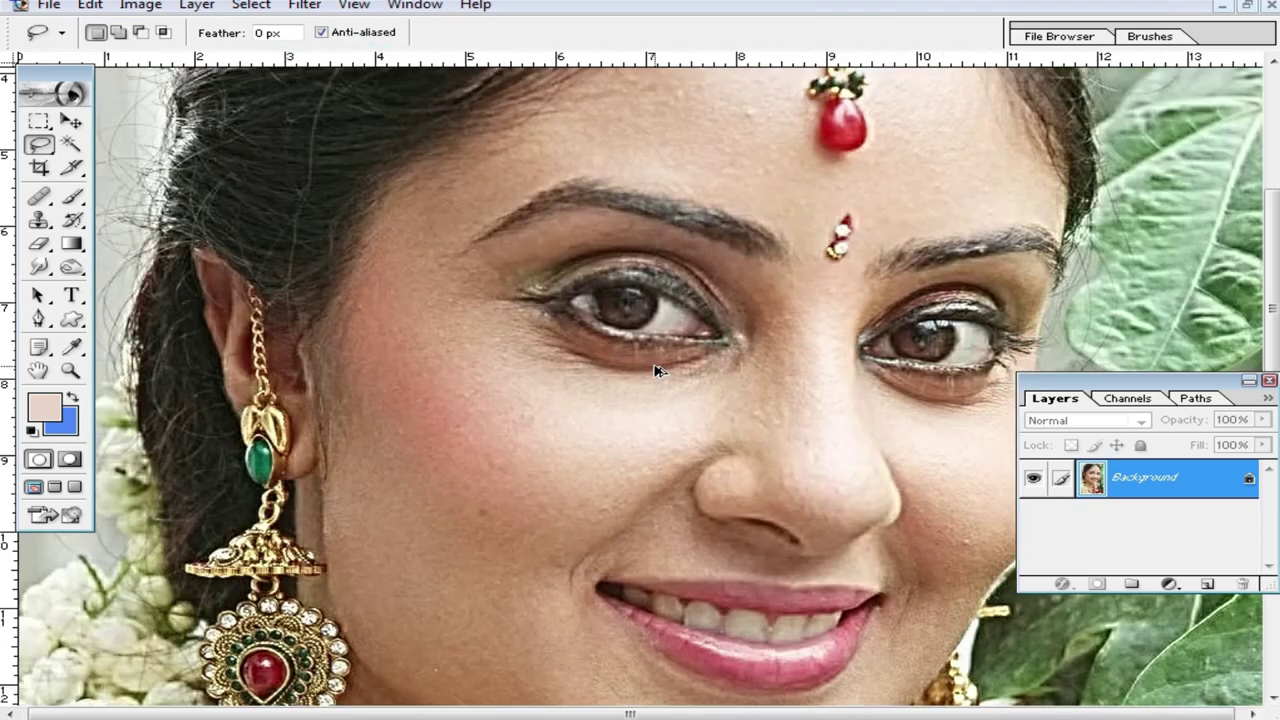
{"action": "key", "text": "ctrl+minus"}
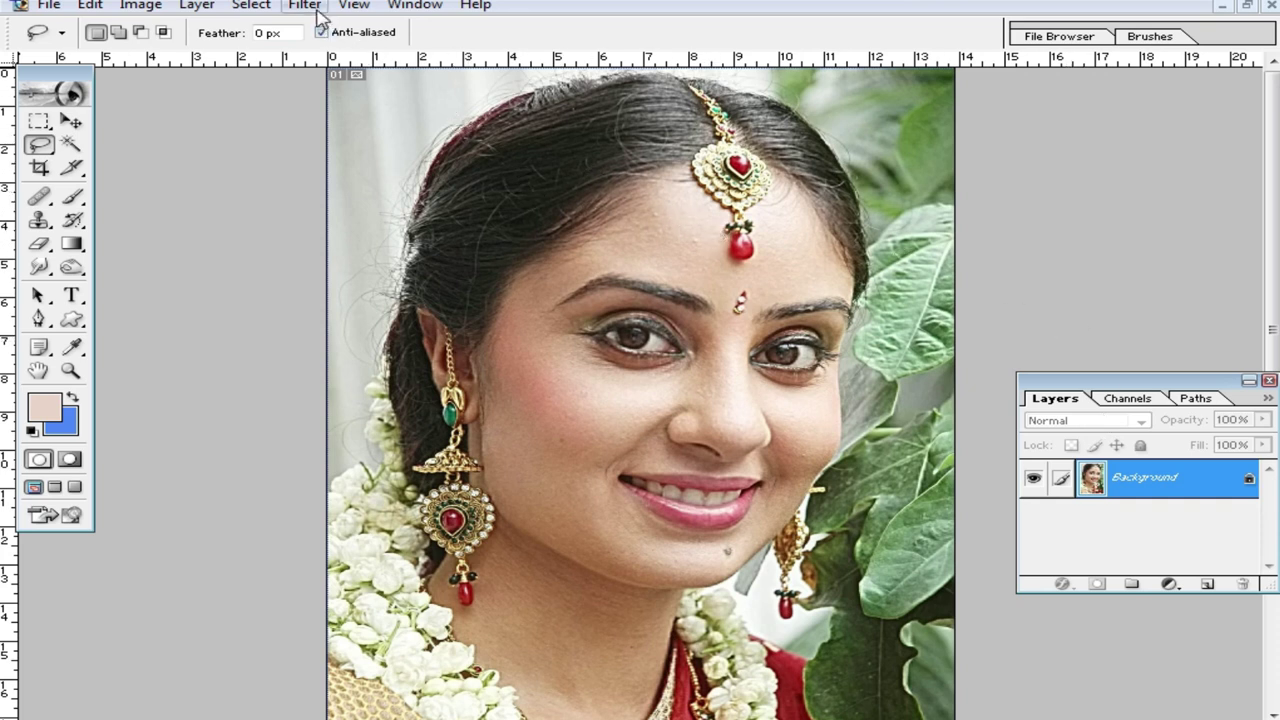
Show the Actions panel with Default Actions, pp, Set 2, Set 3 and Set 4 all collapsed
{"action": "left_click", "coordinate": [355, 6]}
{"action": "mouse_move", "coordinate": [414, 6]}
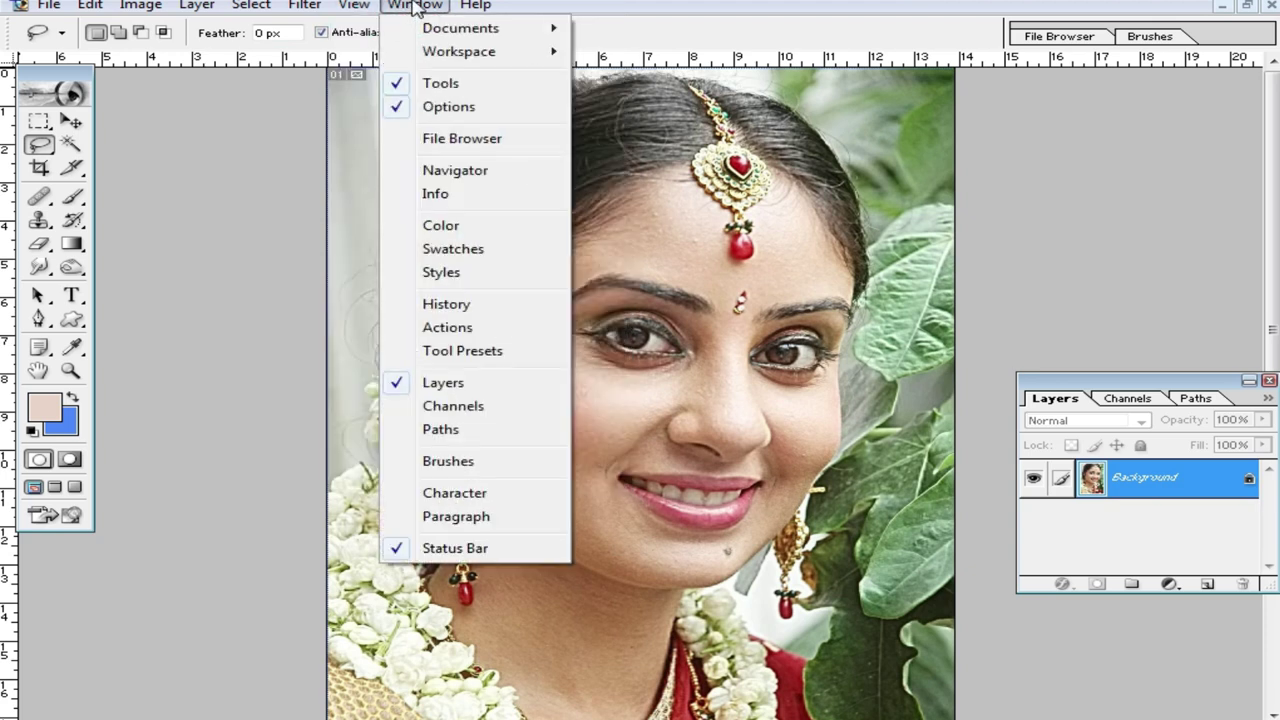
{"action": "left_click", "coordinate": [480, 329]}
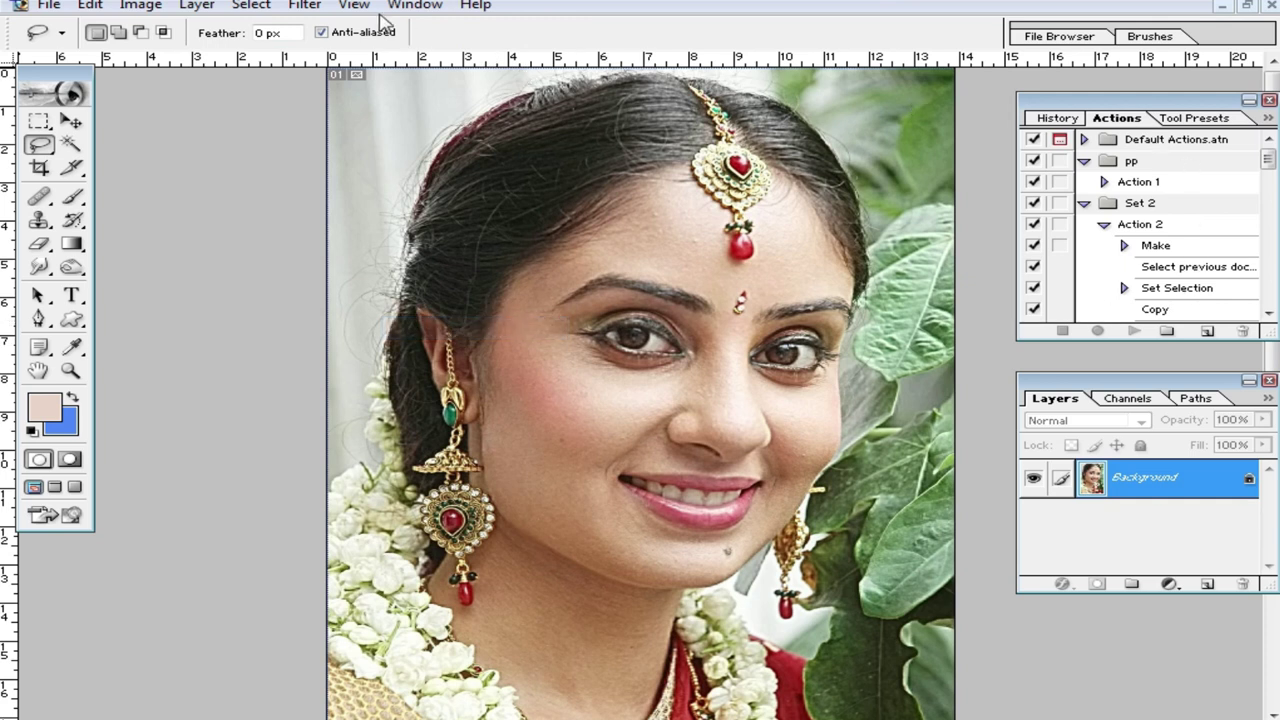
{"action": "left_click", "coordinate": [415, 6]}
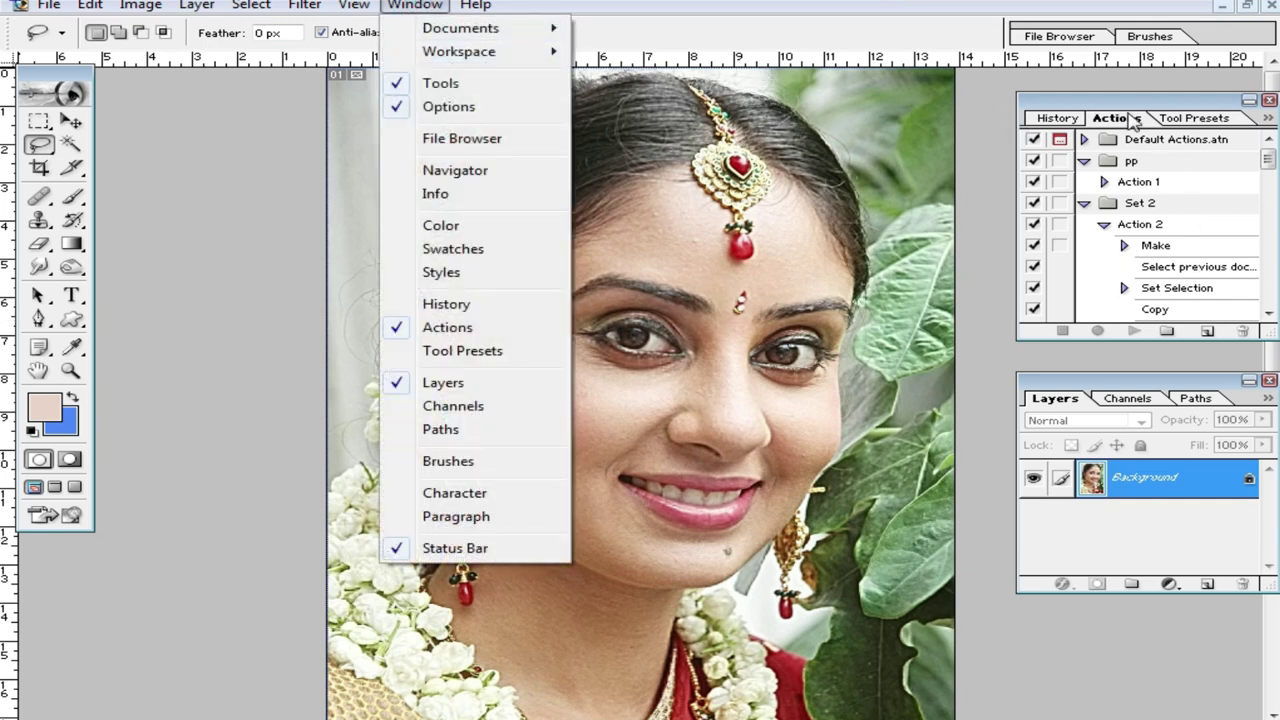
{"action": "left_click", "coordinate": [1083, 139]}
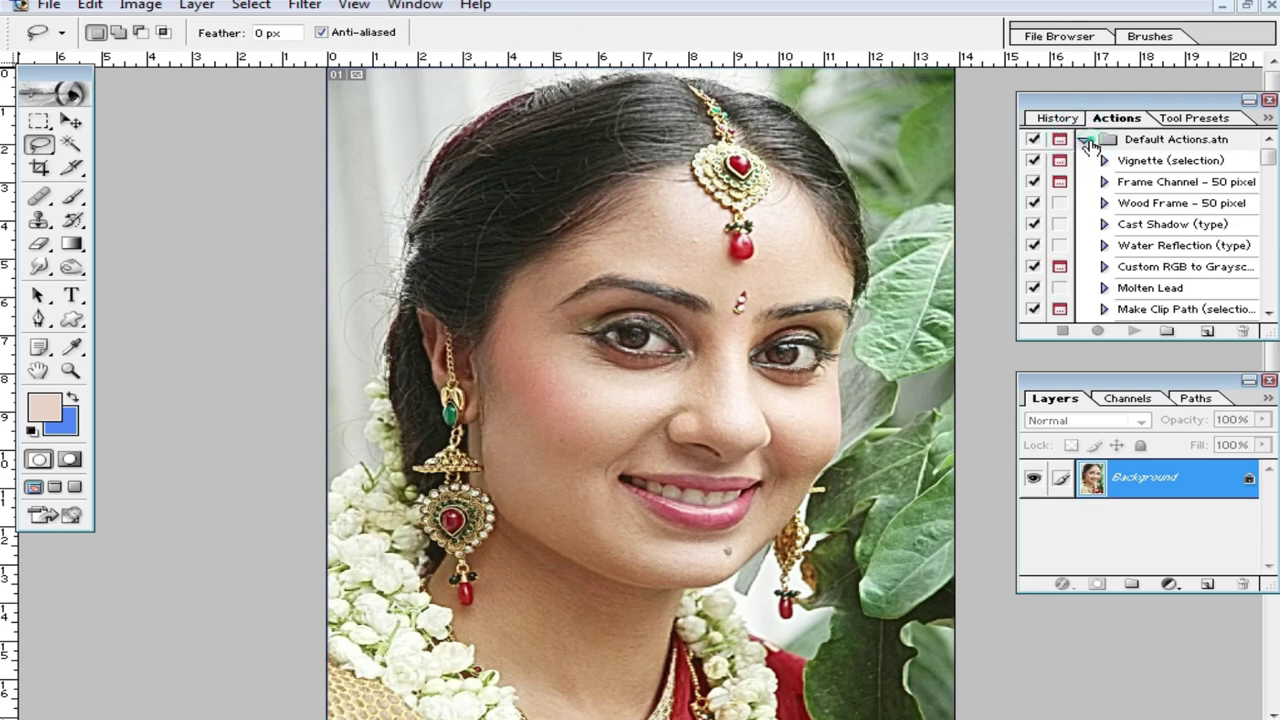
{"action": "left_click", "coordinate": [1083, 139]}
{"action": "left_click", "coordinate": [1084, 161]}
{"action": "left_click", "coordinate": [1084, 182]}
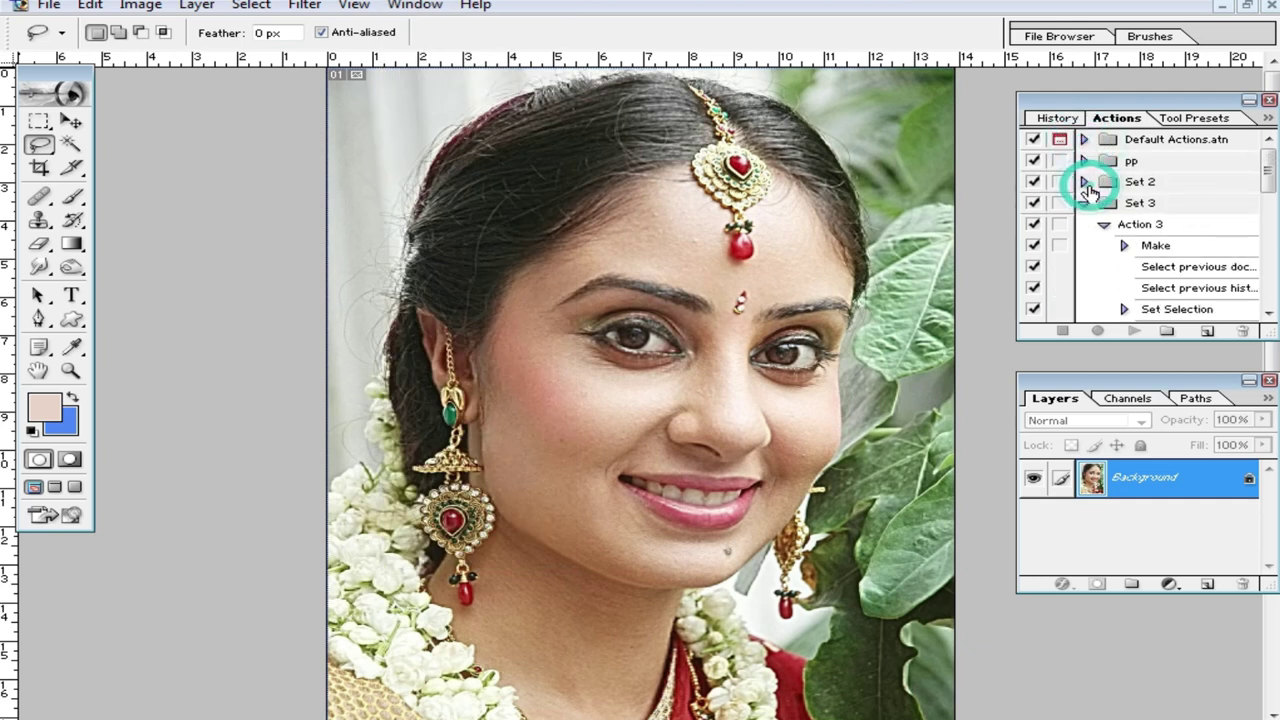
{"action": "left_click", "coordinate": [1096, 210]}
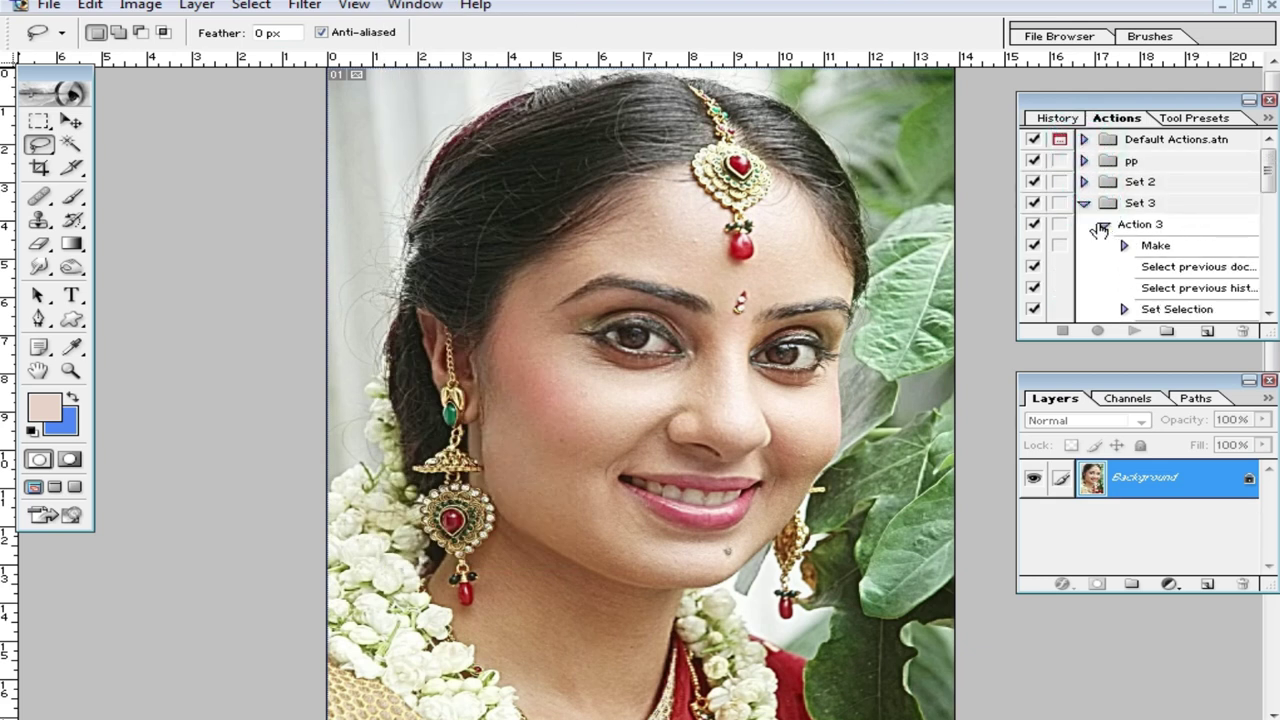
{"action": "left_click", "coordinate": [1084, 203]}
{"action": "left_click", "coordinate": [1084, 224]}
{"action": "left_click", "coordinate": [1106, 270]}
{"action": "left_click", "coordinate": [1167, 254]}
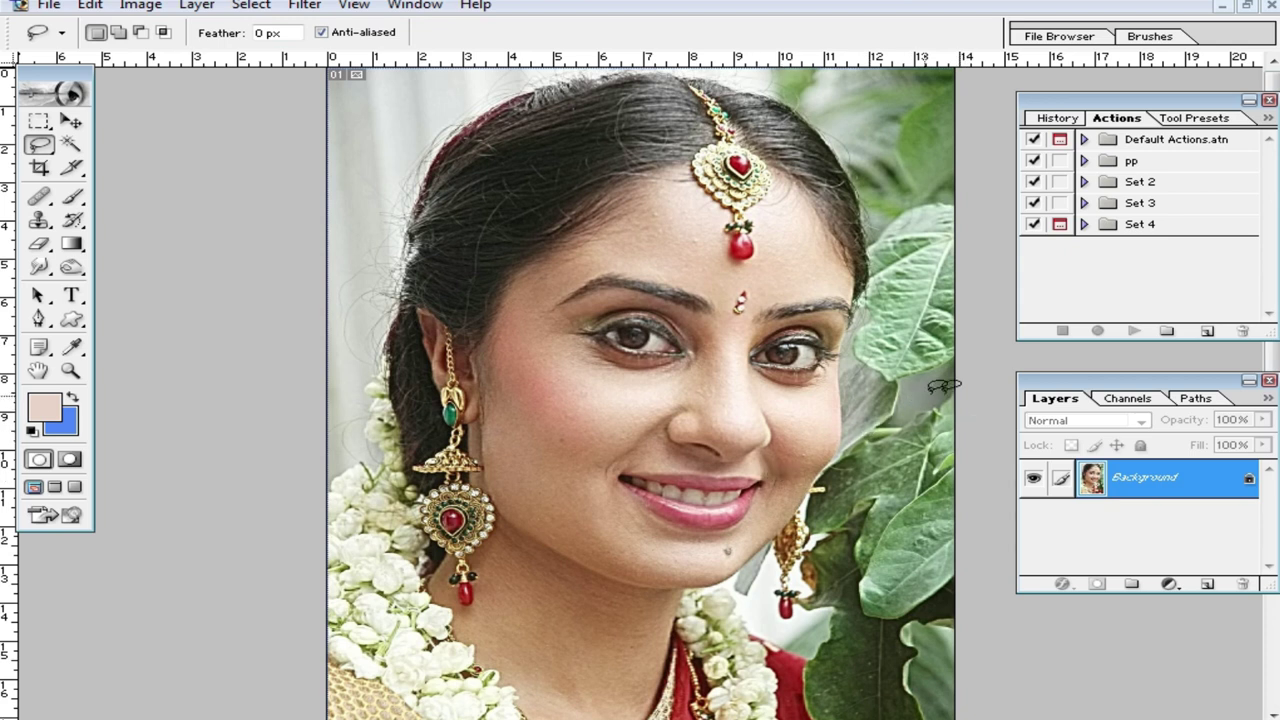
Create an empty action set called 'skin ru' in the Actions panel
{"action": "left_click", "coordinate": [1167, 331]}
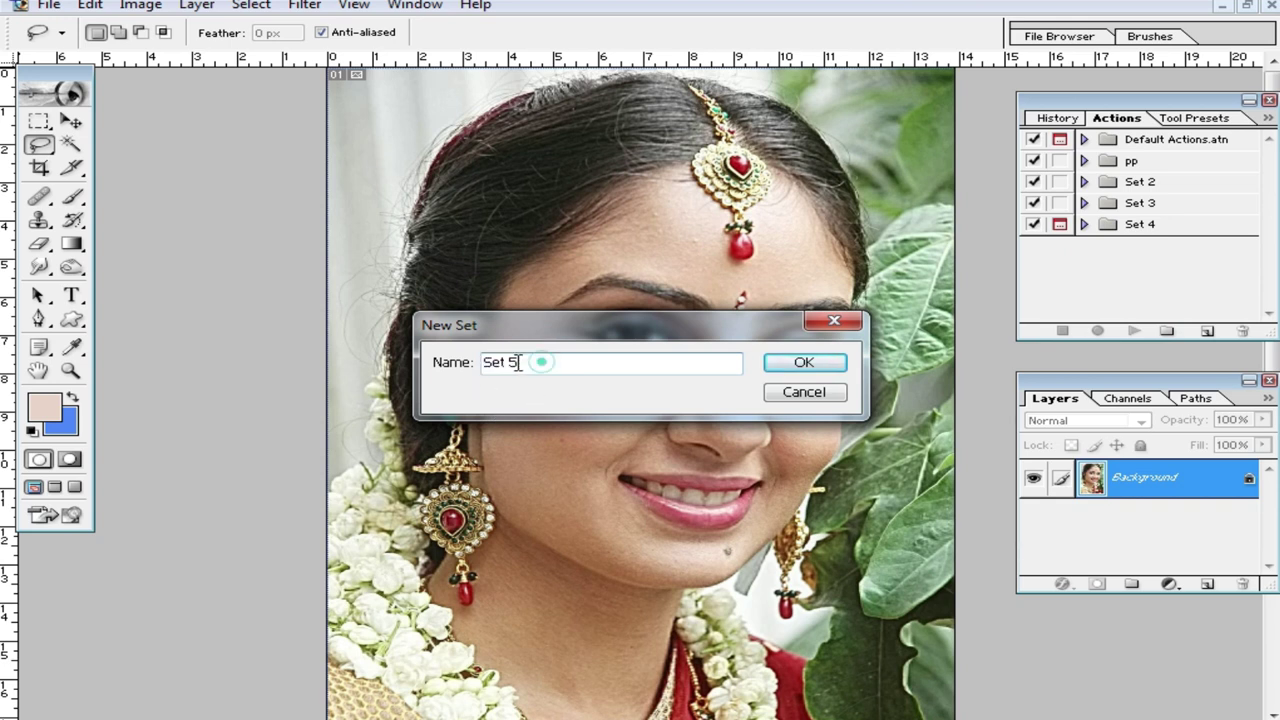
{"action": "type", "text": "skin r"}
{"action": "type", "text": "u"}
{"action": "left_click", "coordinate": [806, 363]}
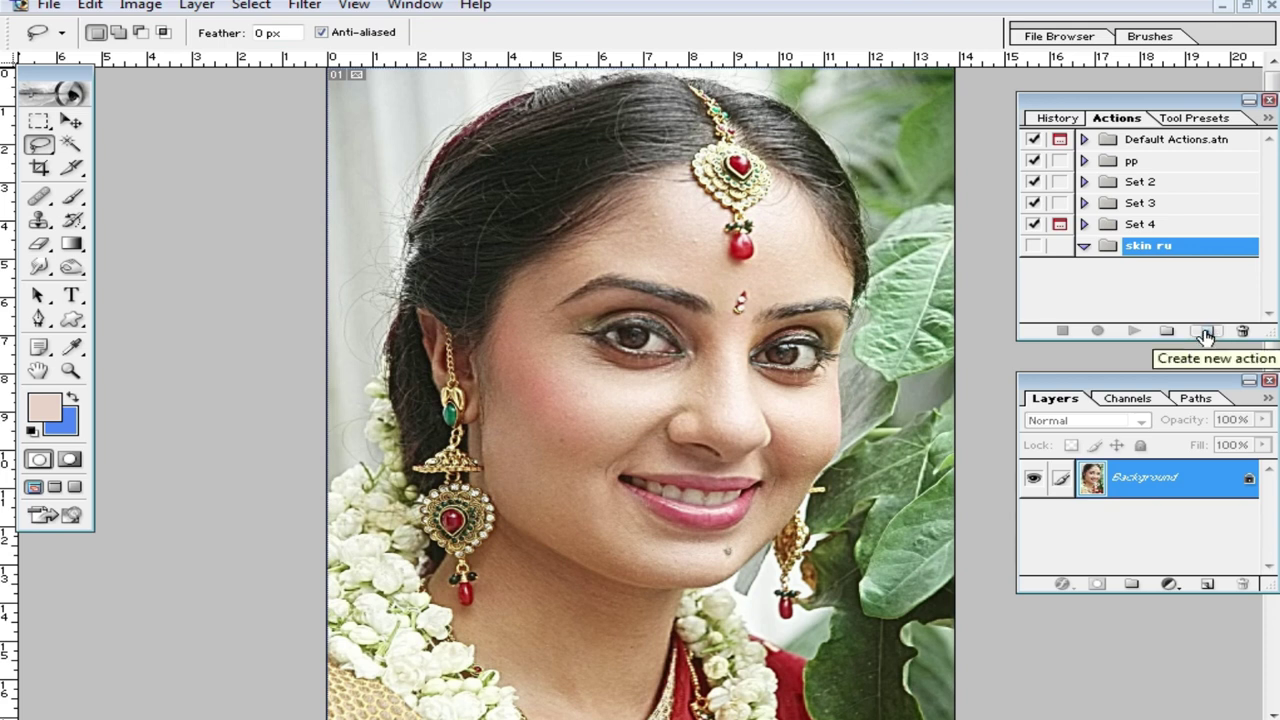
Create Action 5 in the skin ru set with function key F7 and colour None, and start recording
{"action": "left_click", "coordinate": [1205, 331]}
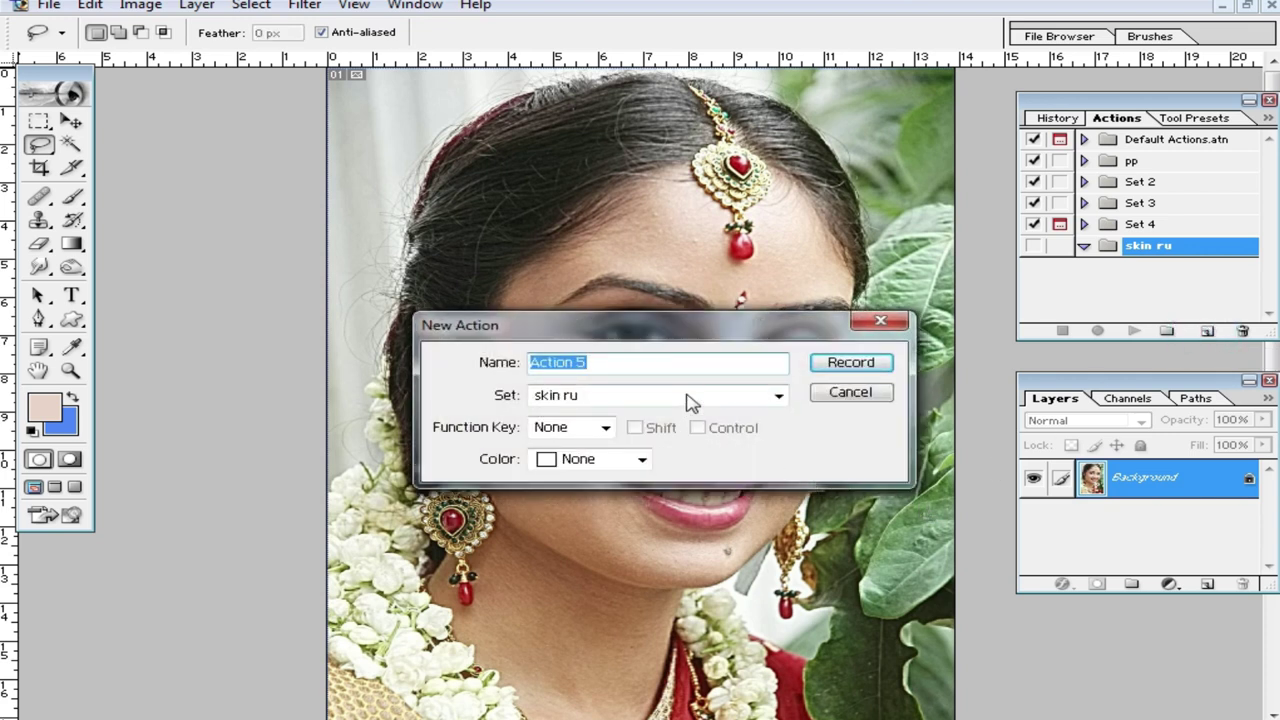
{"action": "left_click", "coordinate": [605, 430]}
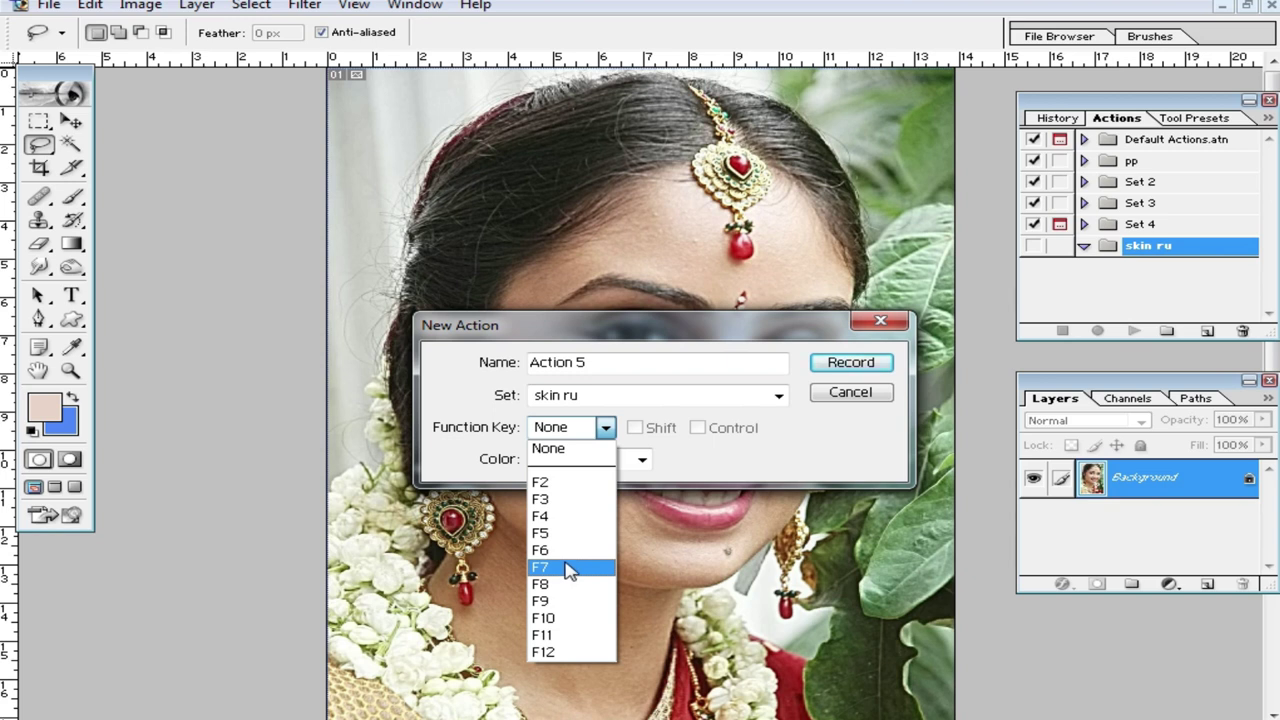
{"action": "left_click", "coordinate": [566, 567]}
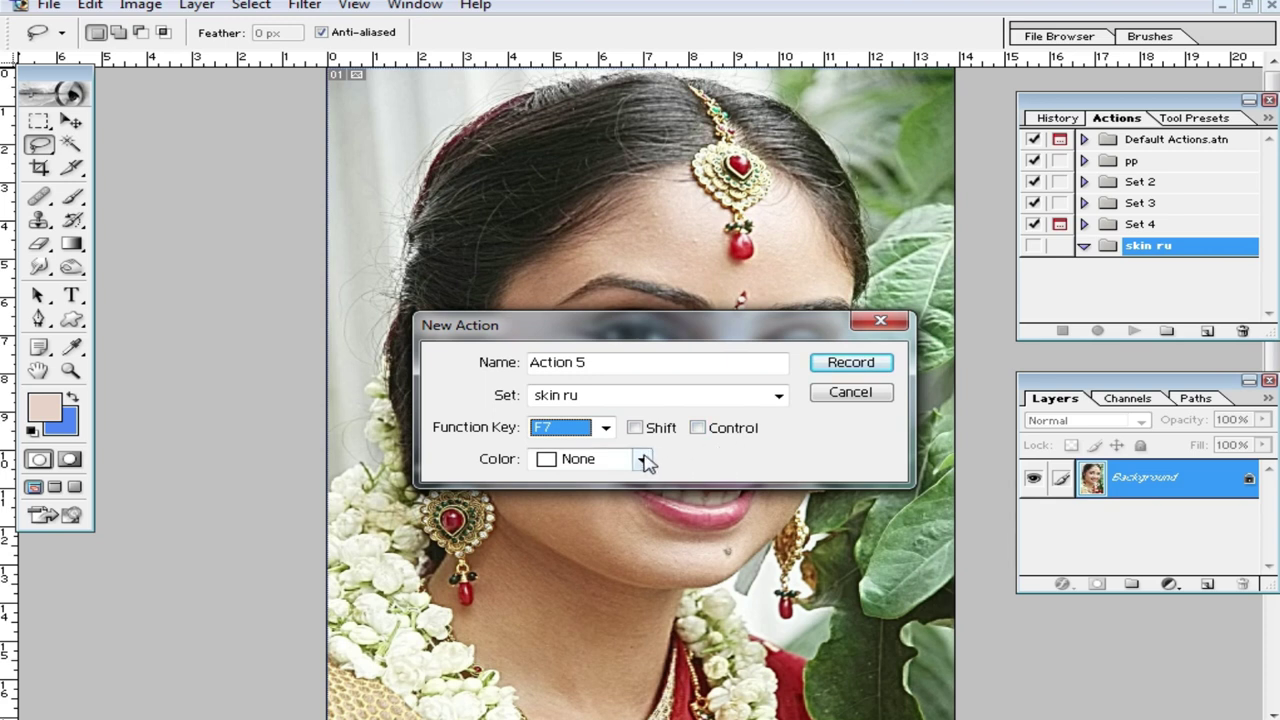
{"action": "left_click", "coordinate": [643, 459]}
{"action": "left_click", "coordinate": [643, 459]}
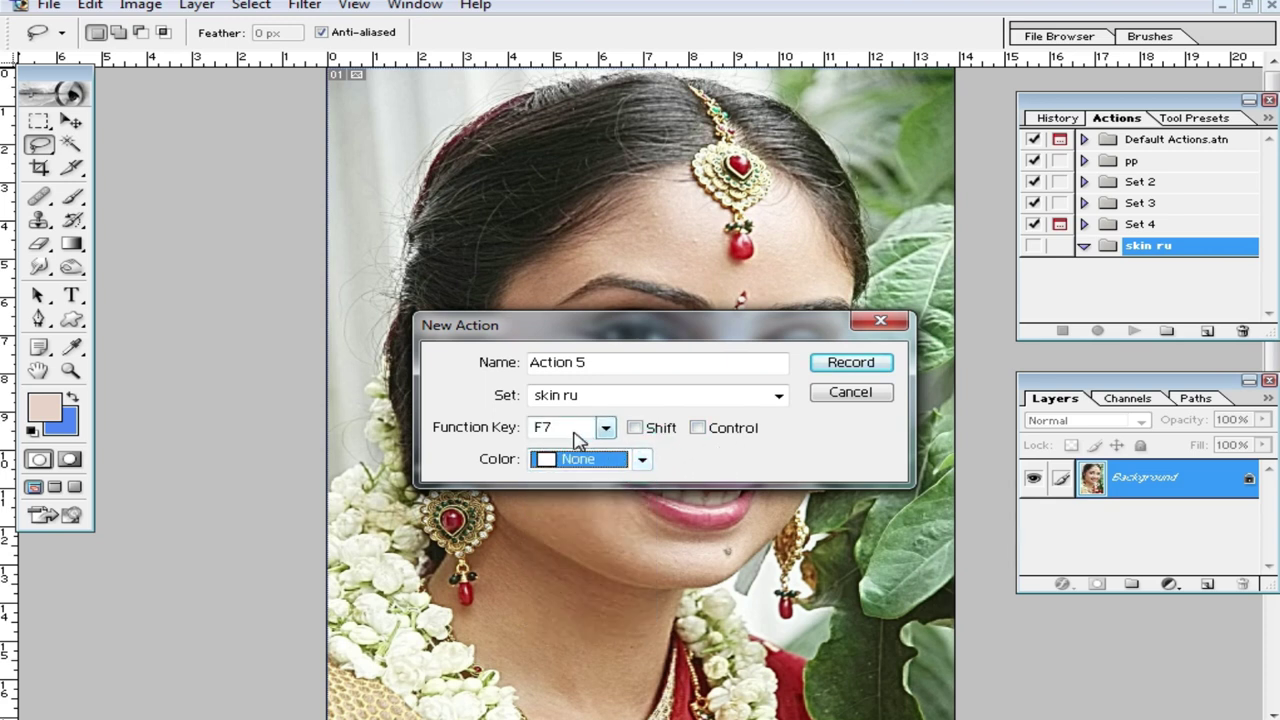
{"action": "left_click", "coordinate": [846, 364]}
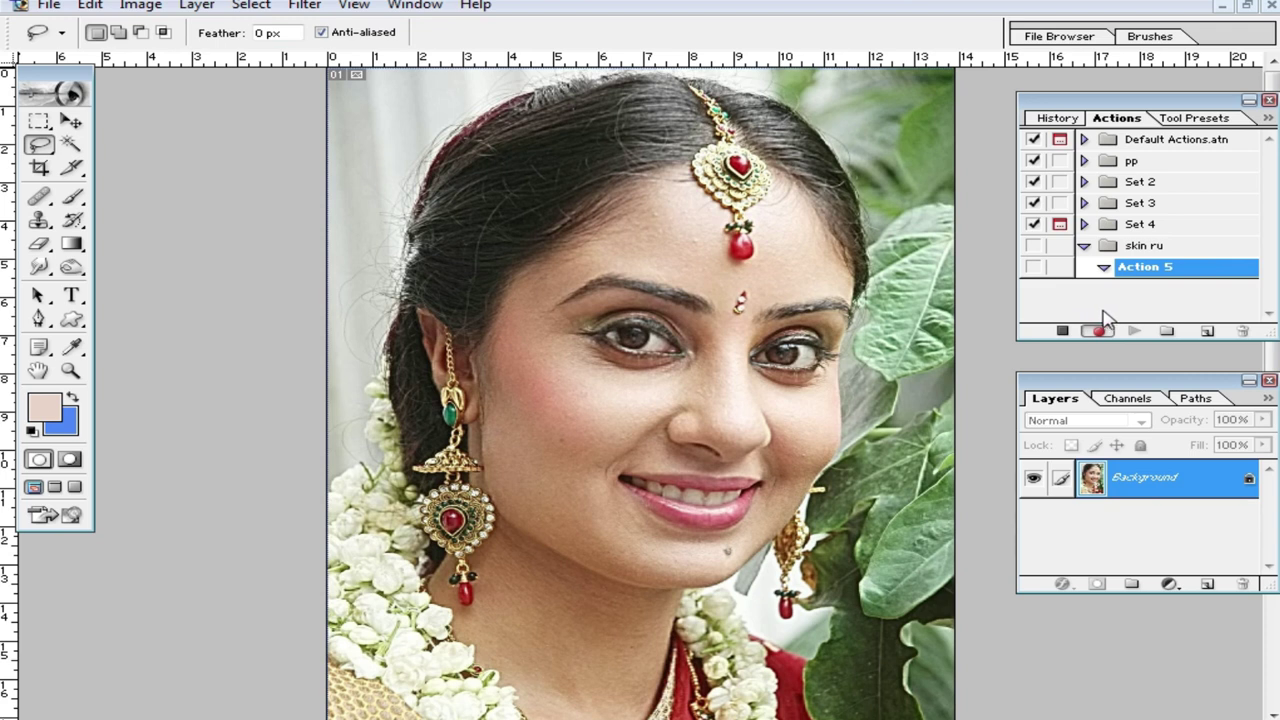
{"action": "right_click", "coordinate": [1157, 480]}
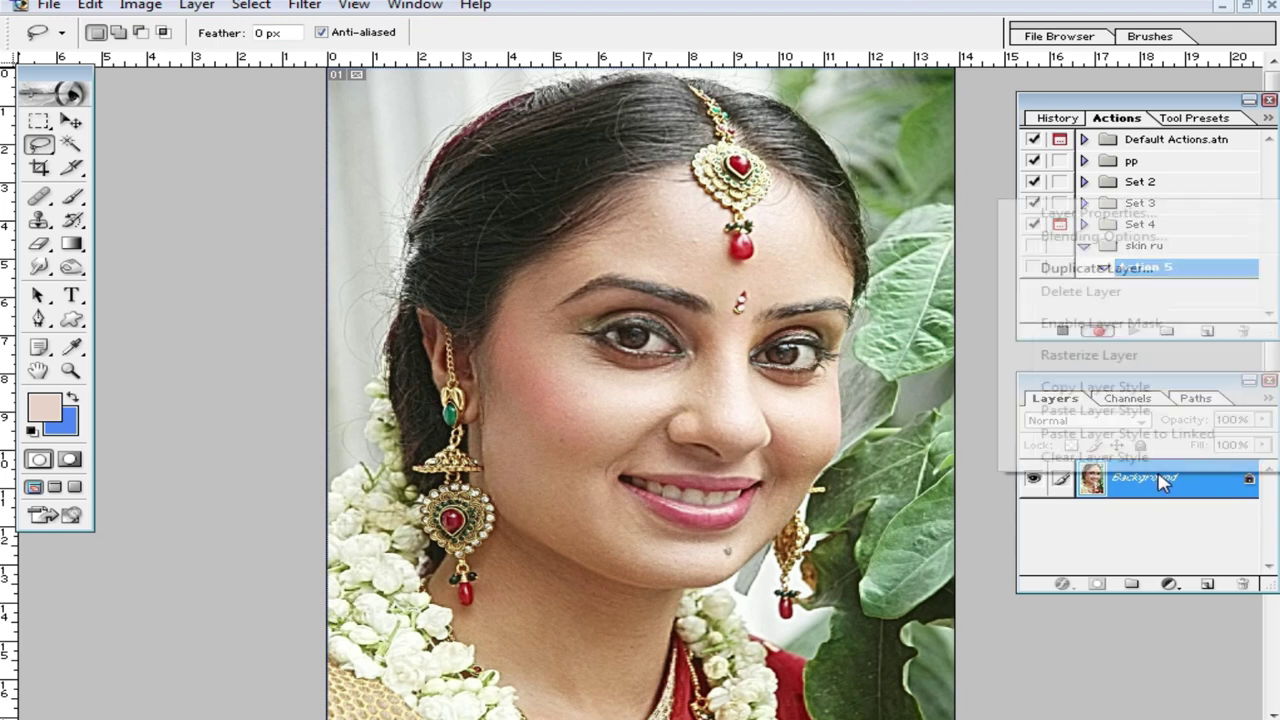
{"action": "left_click", "coordinate": [1097, 268]}
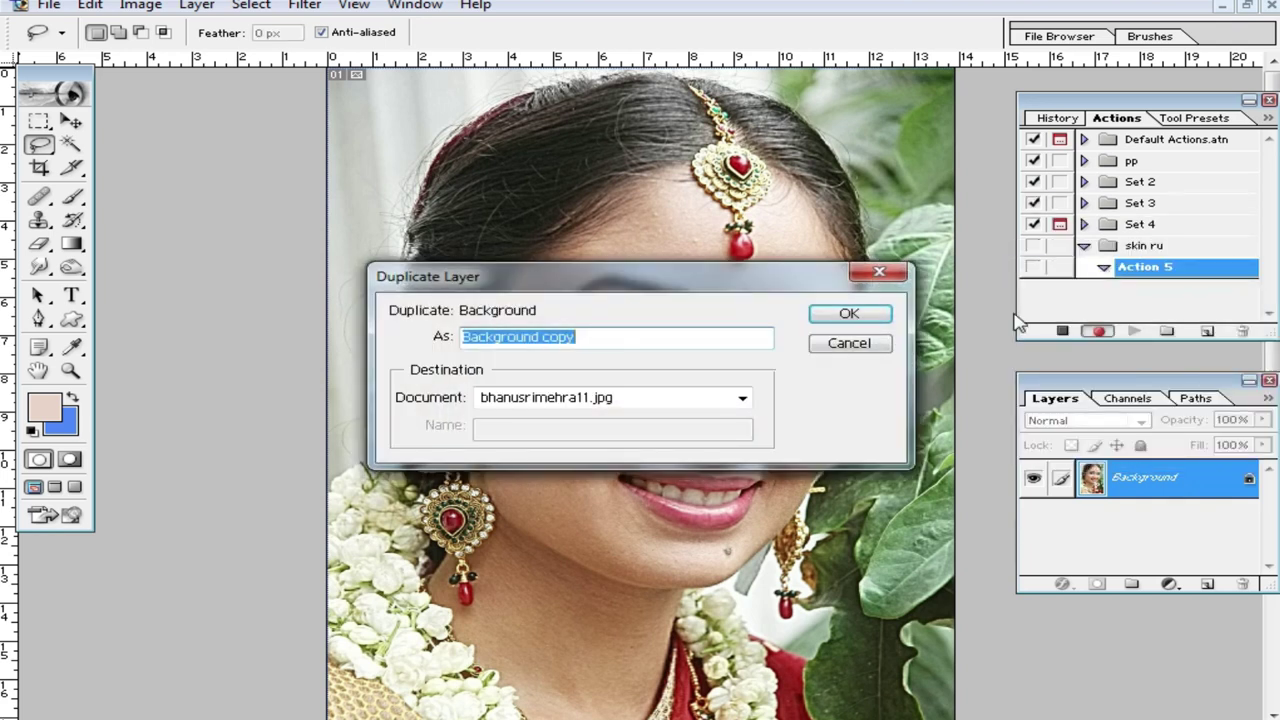
{"action": "left_click", "coordinate": [858, 314]}
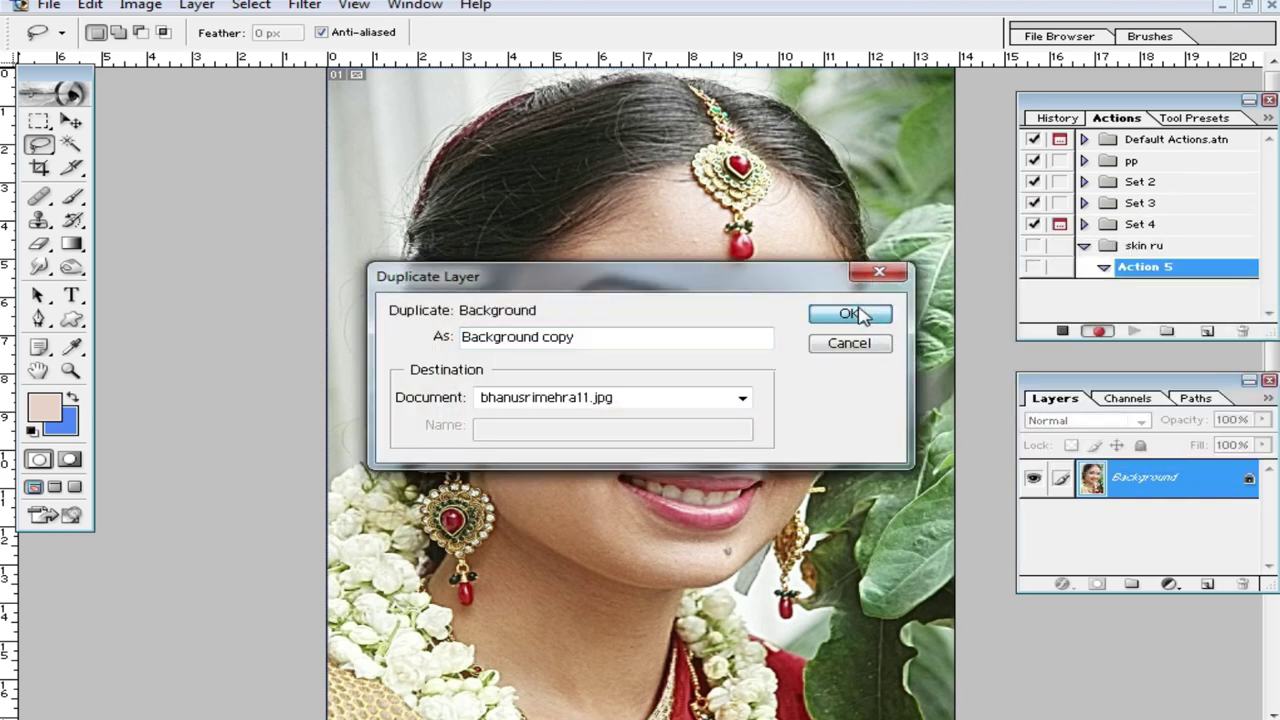
{"action": "left_click", "coordinate": [858, 314]}
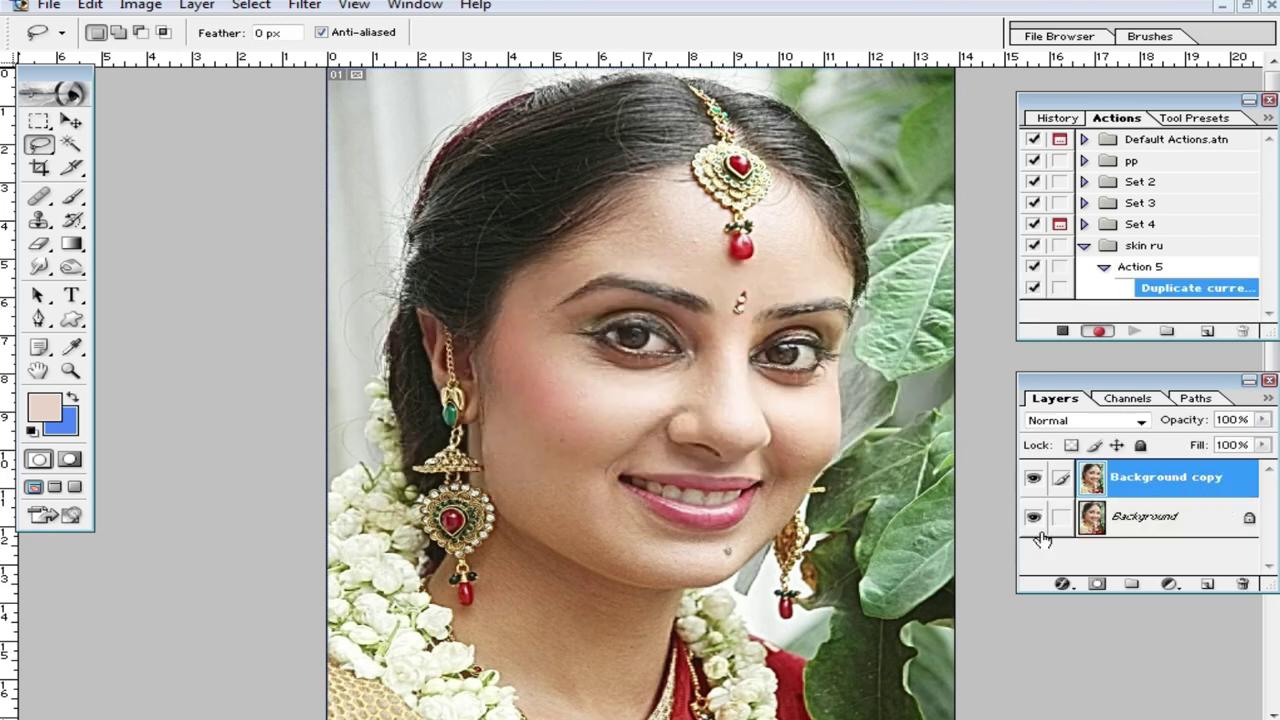
{"action": "left_click", "coordinate": [134, 8]}
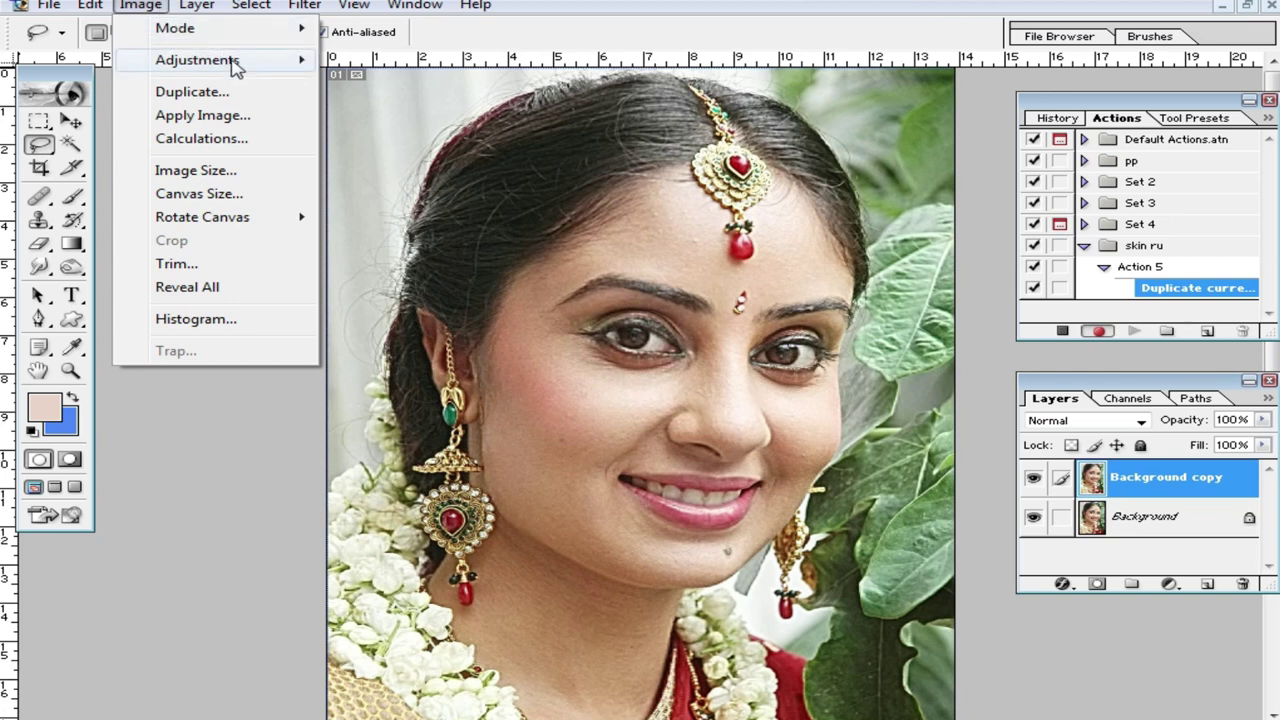
{"action": "left_click", "coordinate": [235, 62]}
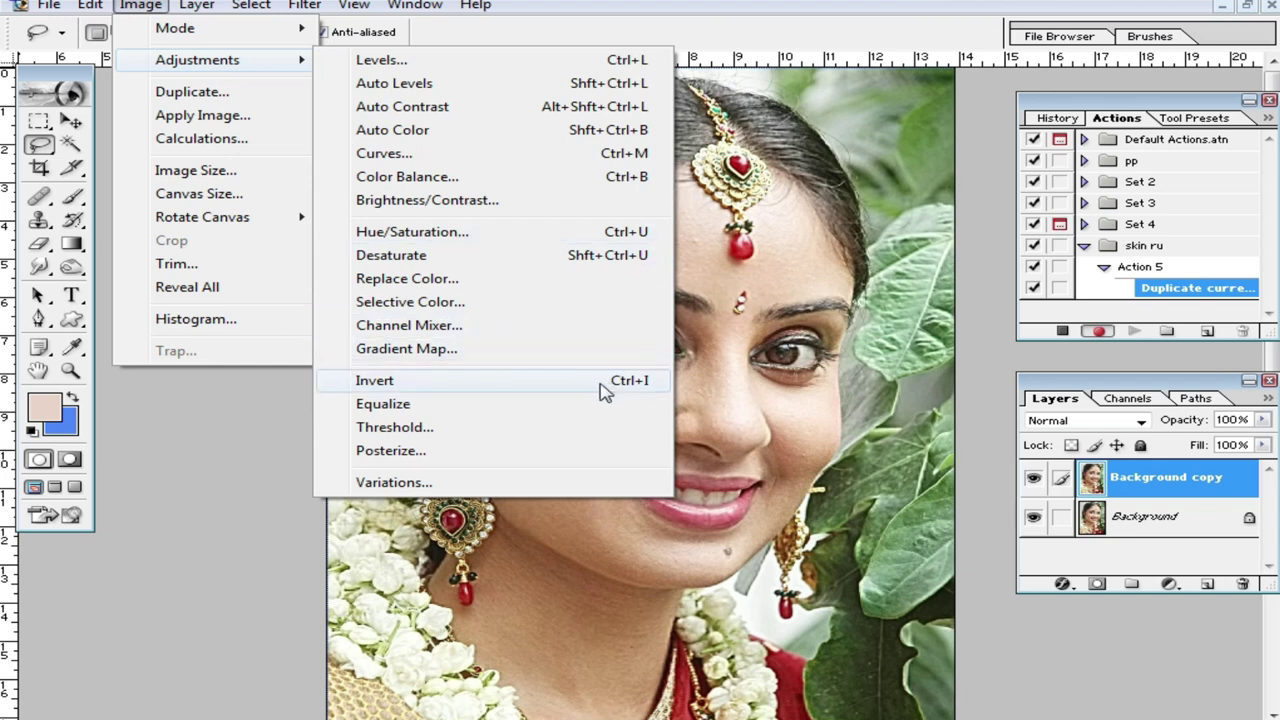
{"action": "left_click", "coordinate": [786, 38]}
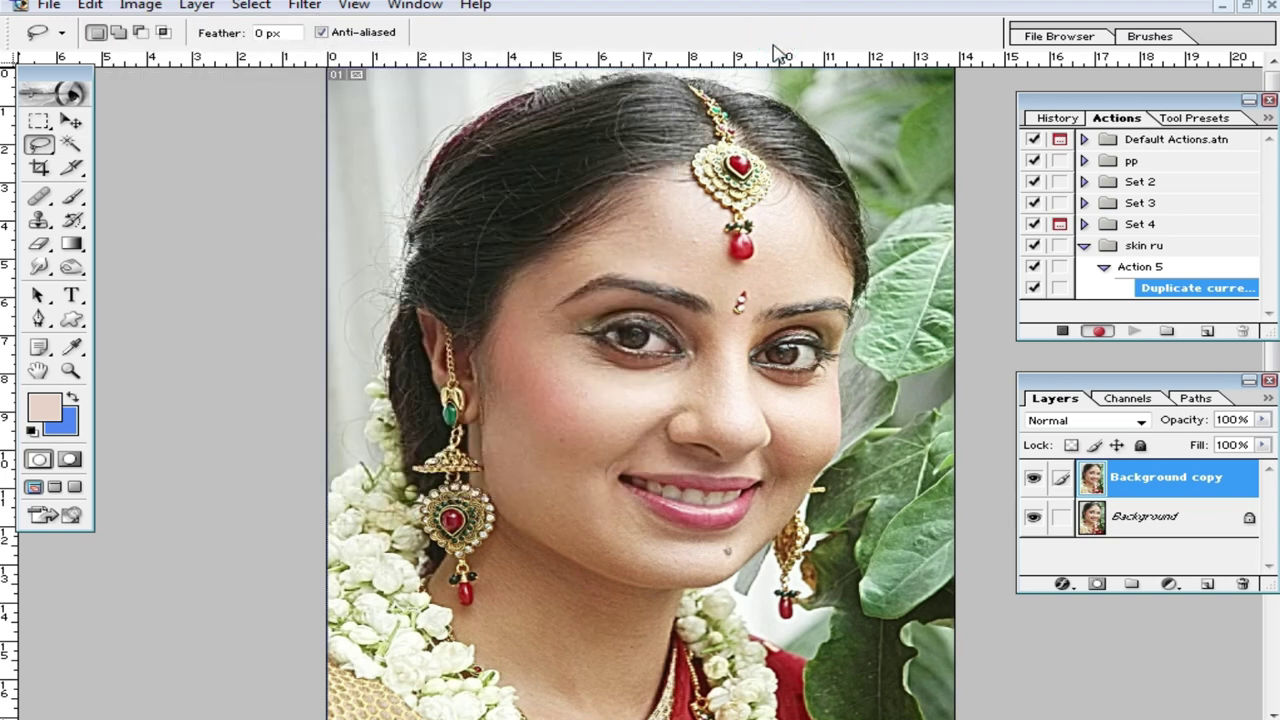
Invert the Background copy layer and set its blend mode to Vivid Light
{"action": "key", "text": "ctrl+i"}
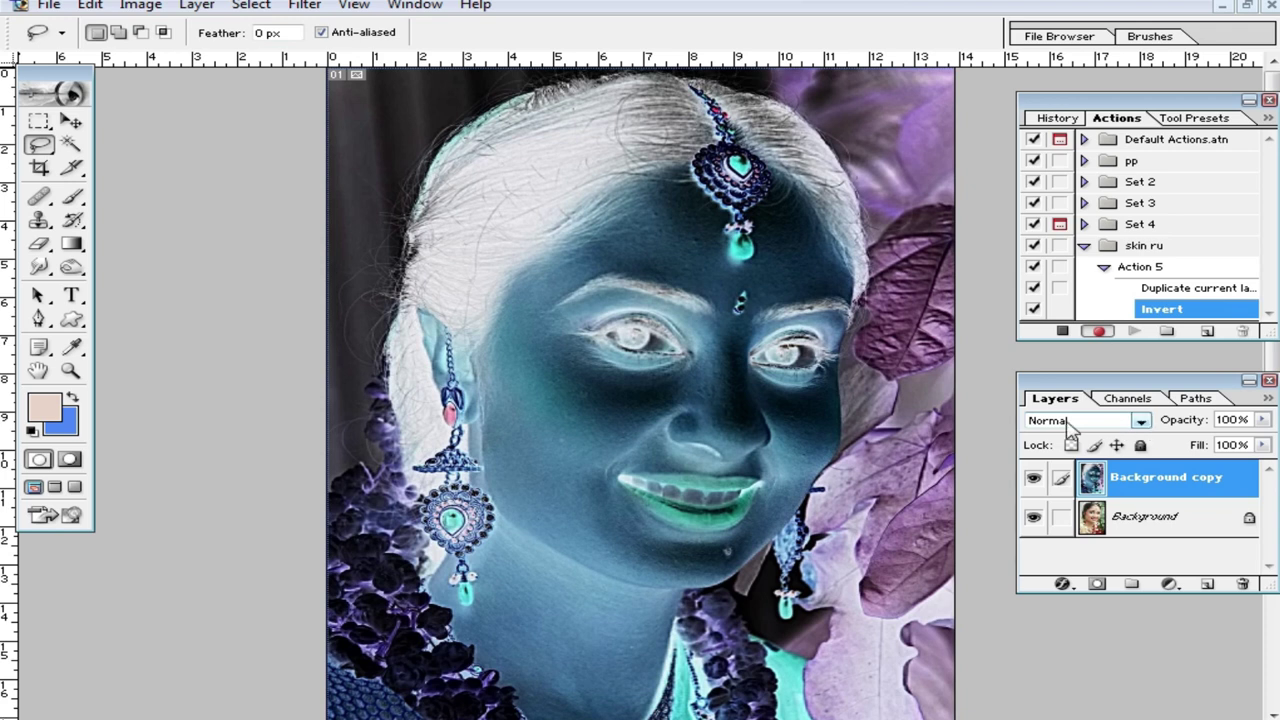
{"action": "left_click", "coordinate": [1141, 422]}
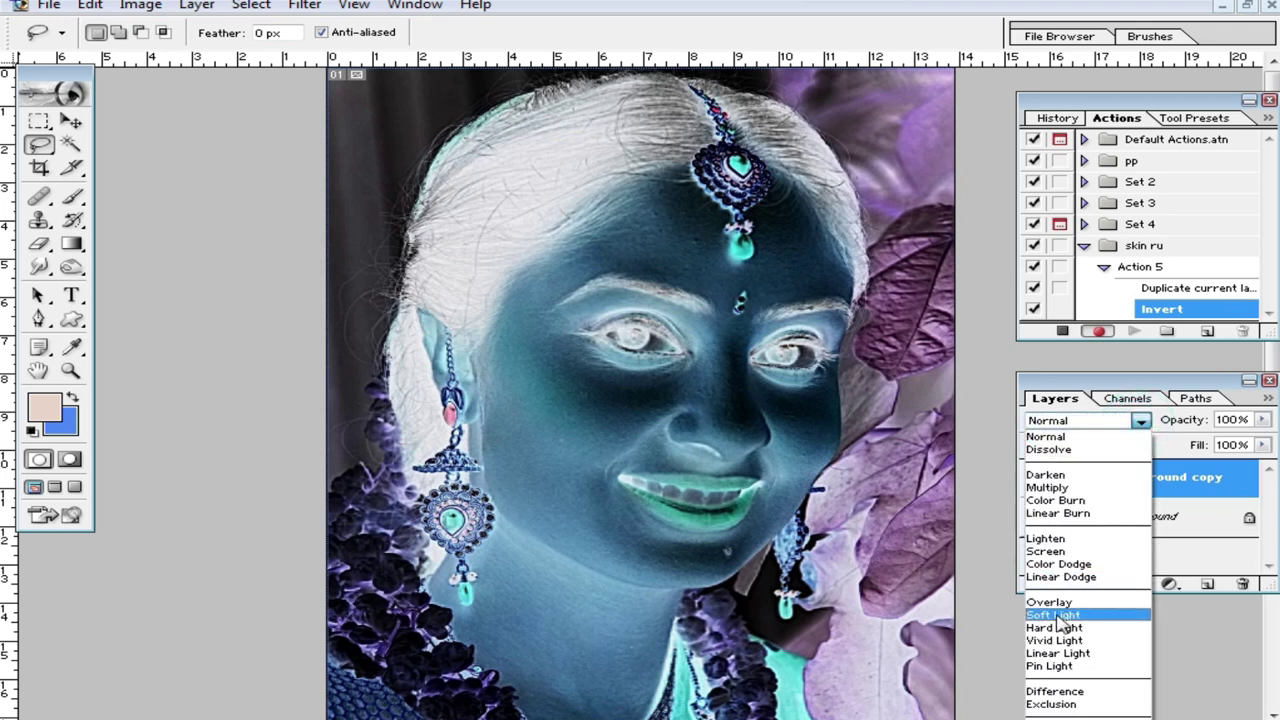
{"action": "left_click", "coordinate": [1090, 639]}
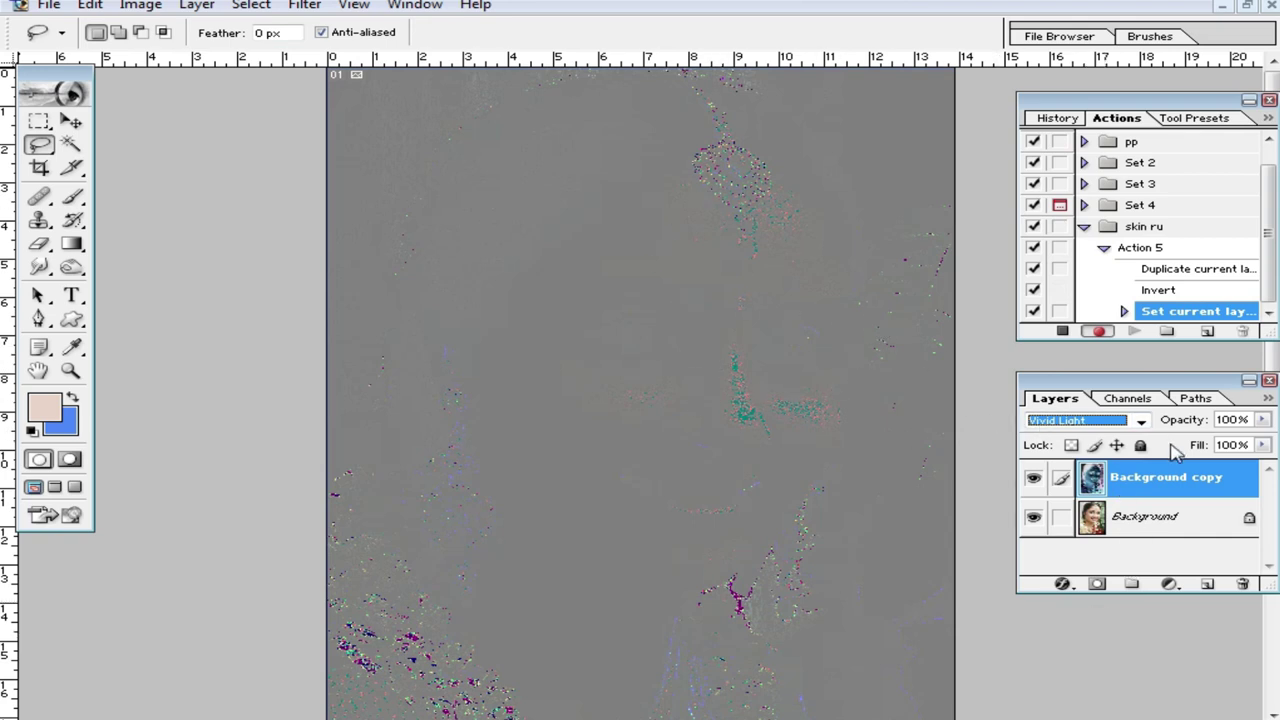
{"action": "left_click", "coordinate": [304, 5]}
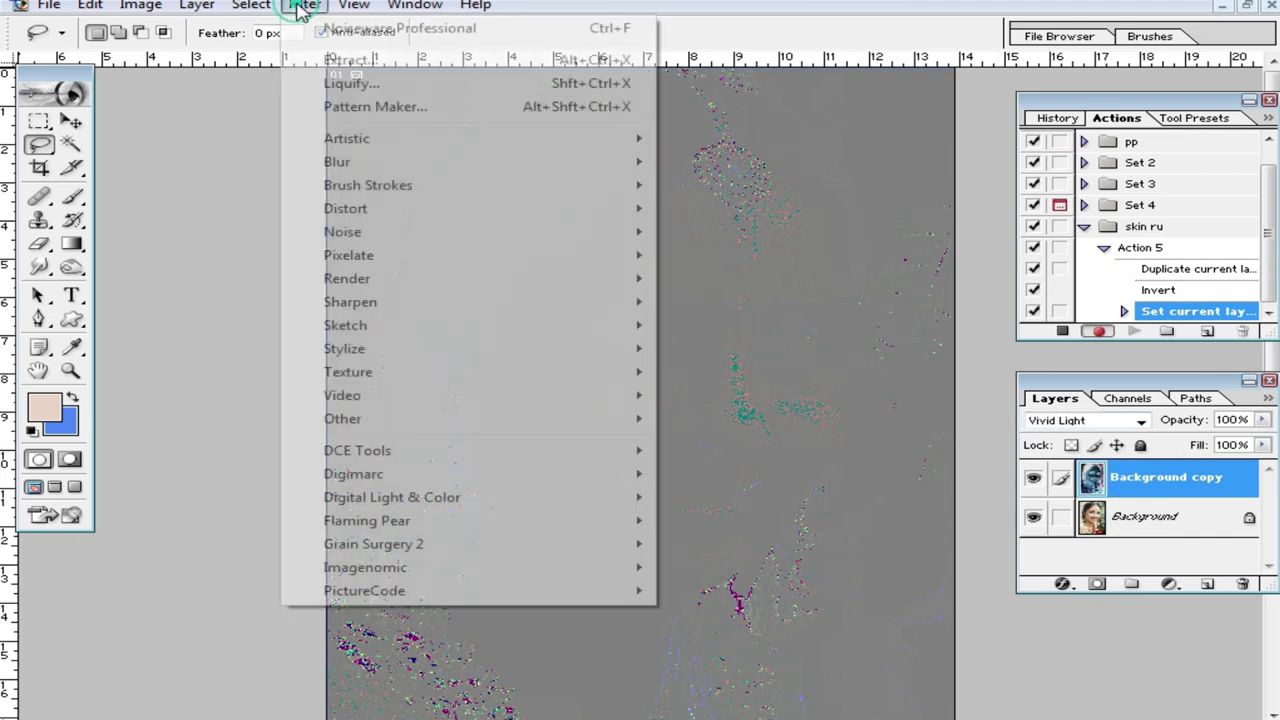
{"action": "mouse_move", "coordinate": [343, 419]}
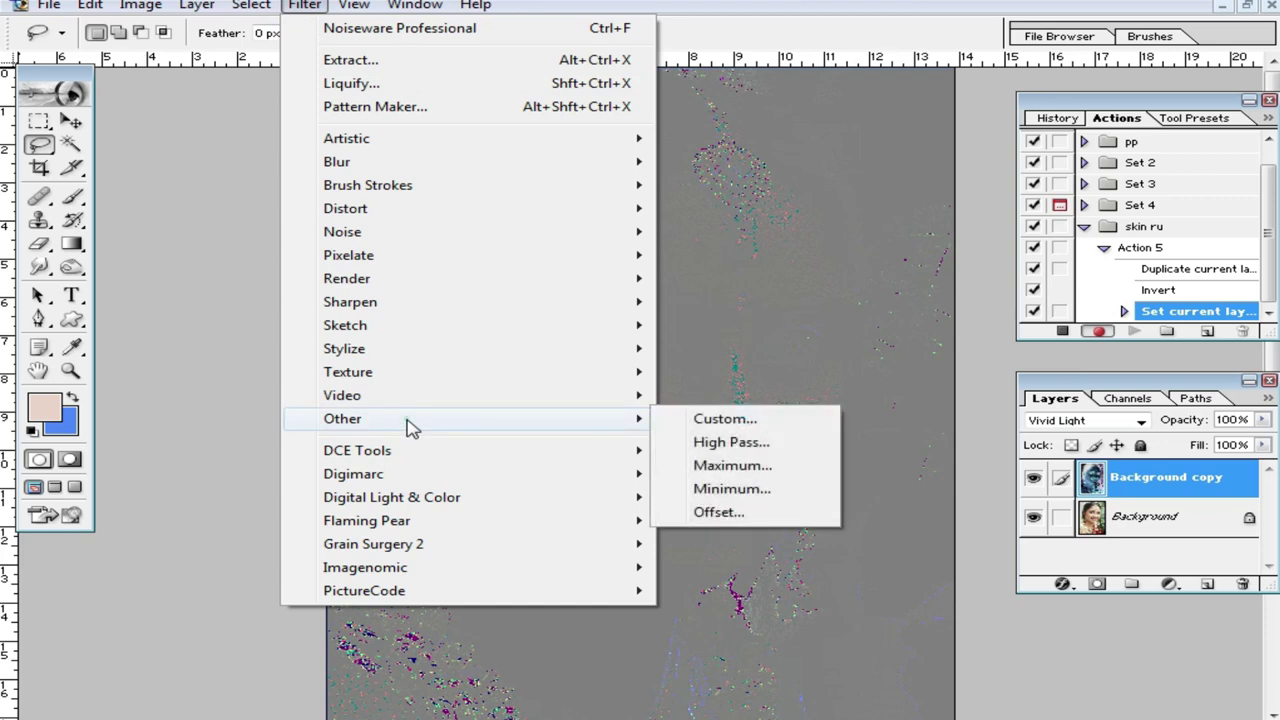
Apply a High Pass filter with a radius of about 8.8 pixels to the copy layer
{"action": "left_click", "coordinate": [776, 446]}
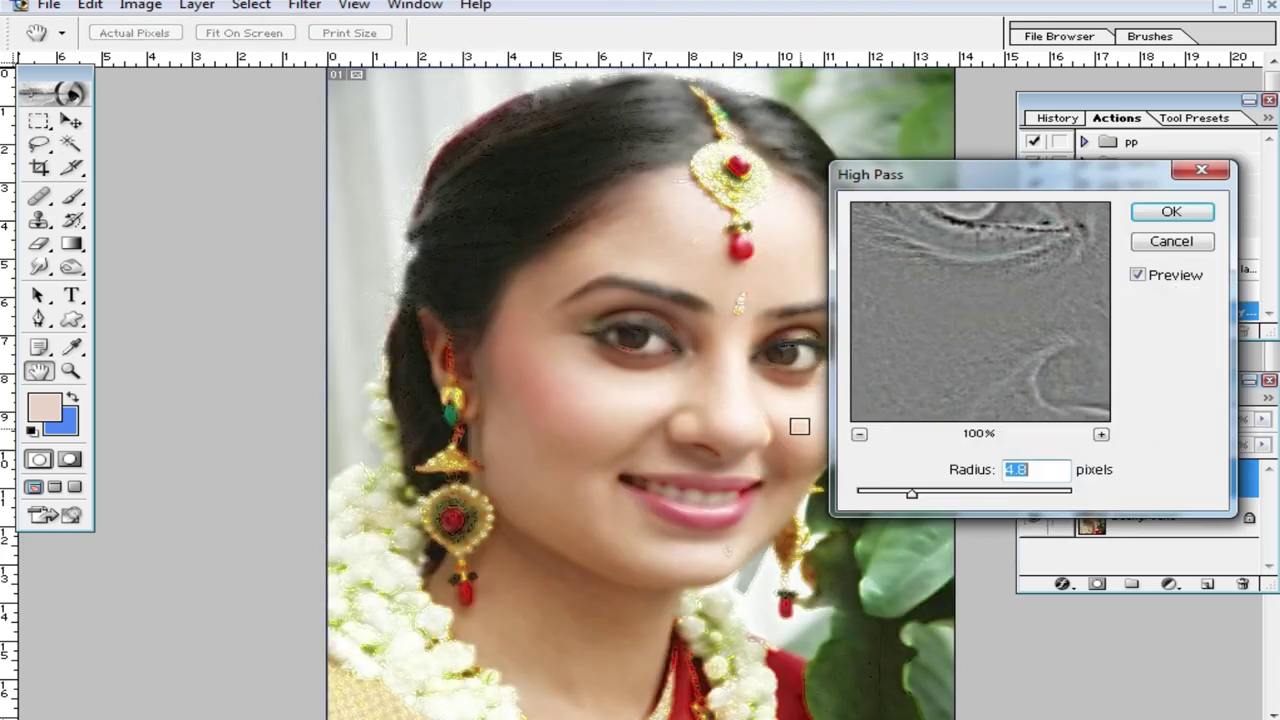
{"action": "mouse_move", "coordinate": [912, 497]}
{"action": "left_mouse_down"}
{"action": "mouse_move", "coordinate": [870, 500]}
{"action": "mouse_move", "coordinate": [938, 500]}
{"action": "mouse_move", "coordinate": [896, 508]}
{"action": "left_mouse_up"}
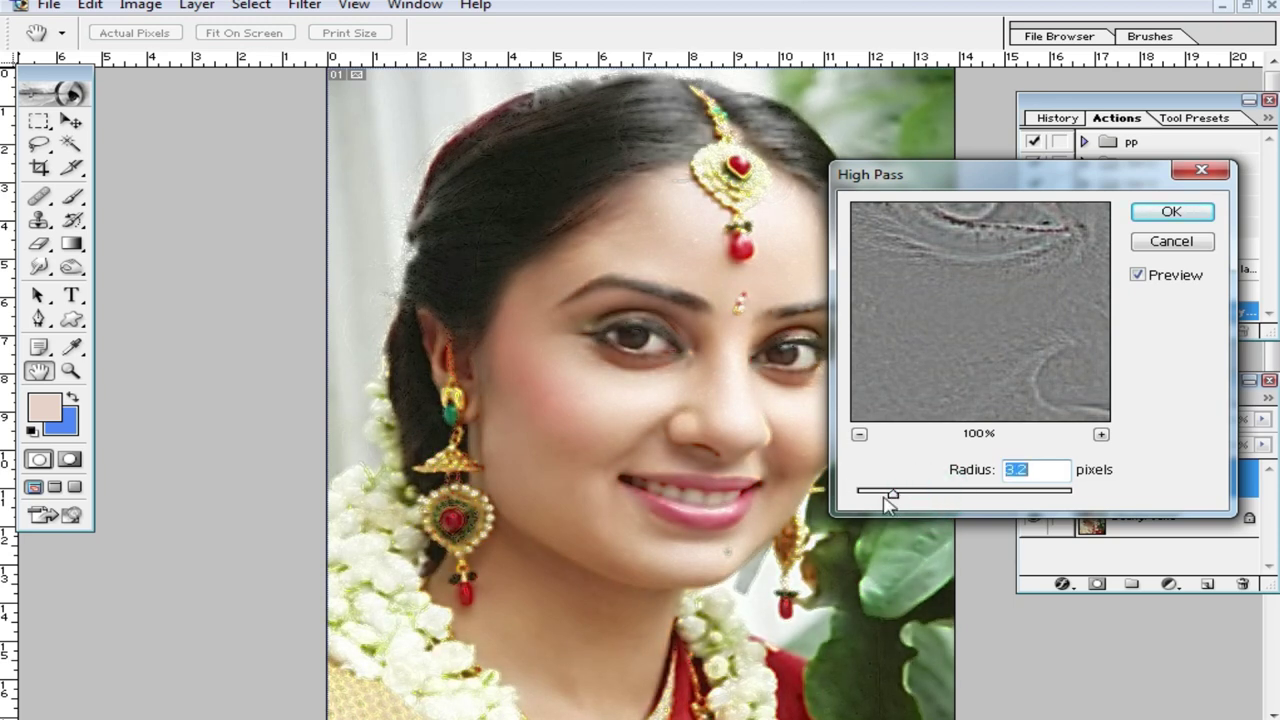
{"action": "left_click_drag", "start_coordinate": [896, 503], "coordinate": [935, 500]}
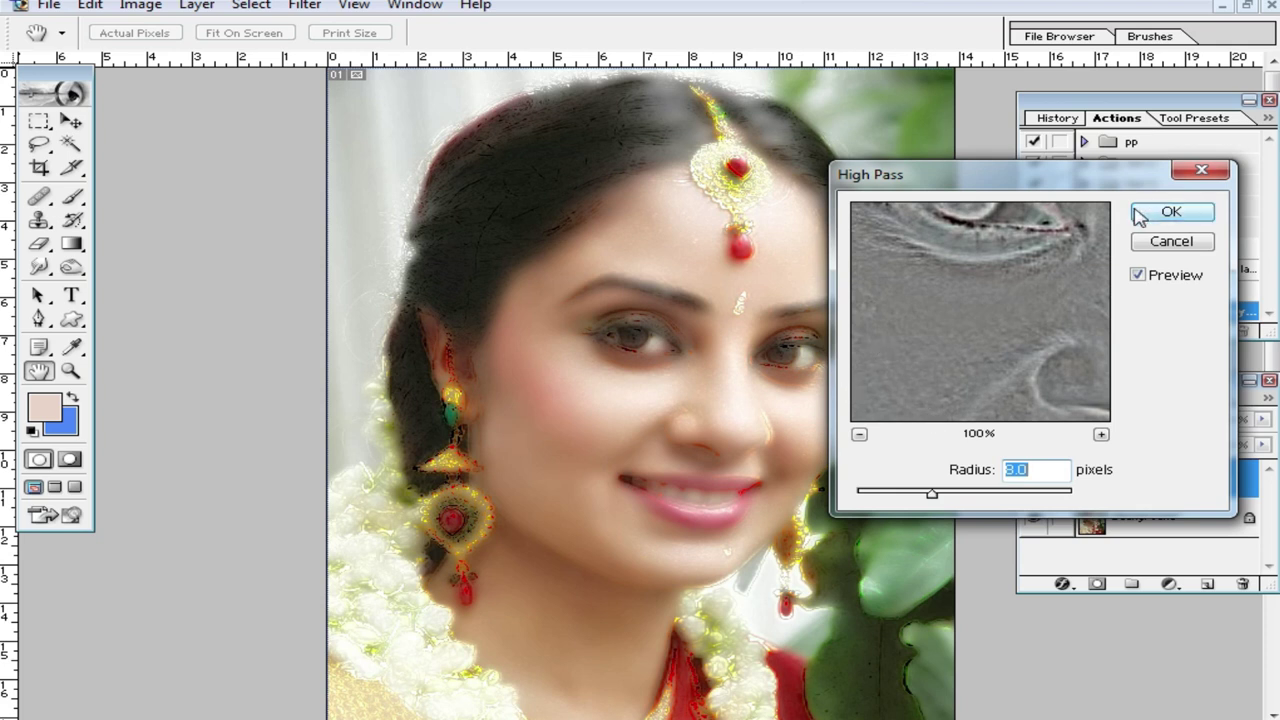
{"action": "left_click", "coordinate": [1178, 218]}
{"action": "key", "text": "l"}
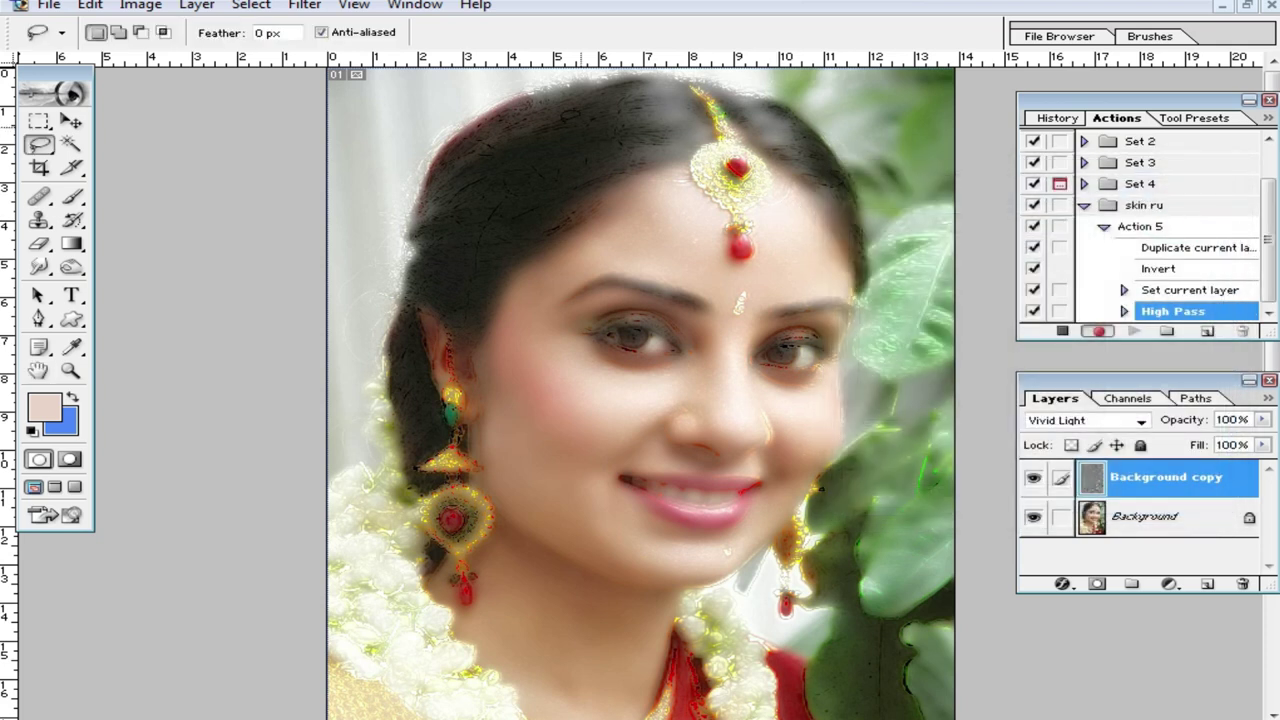
Apply a 0.7-pixel Gaussian Blur to the Background copy layer
{"action": "left_click", "coordinate": [305, 5]}
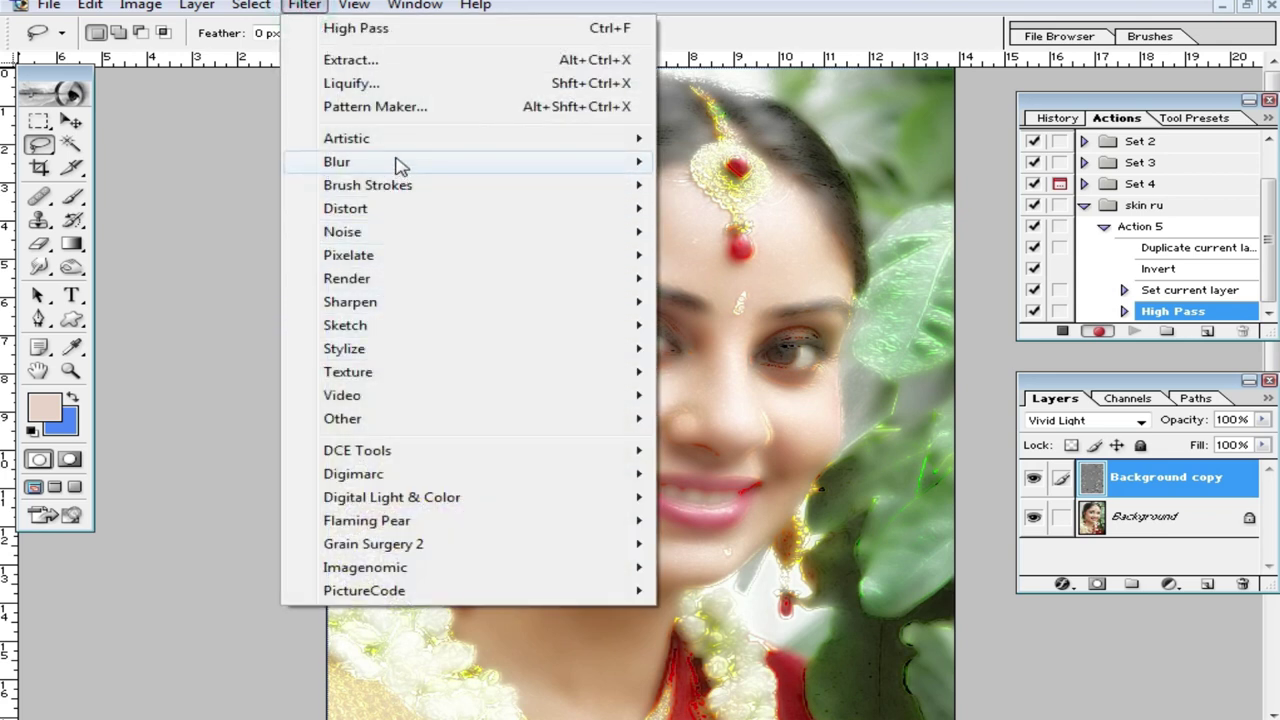
{"action": "left_click", "coordinate": [397, 160]}
{"action": "left_click", "coordinate": [757, 210]}
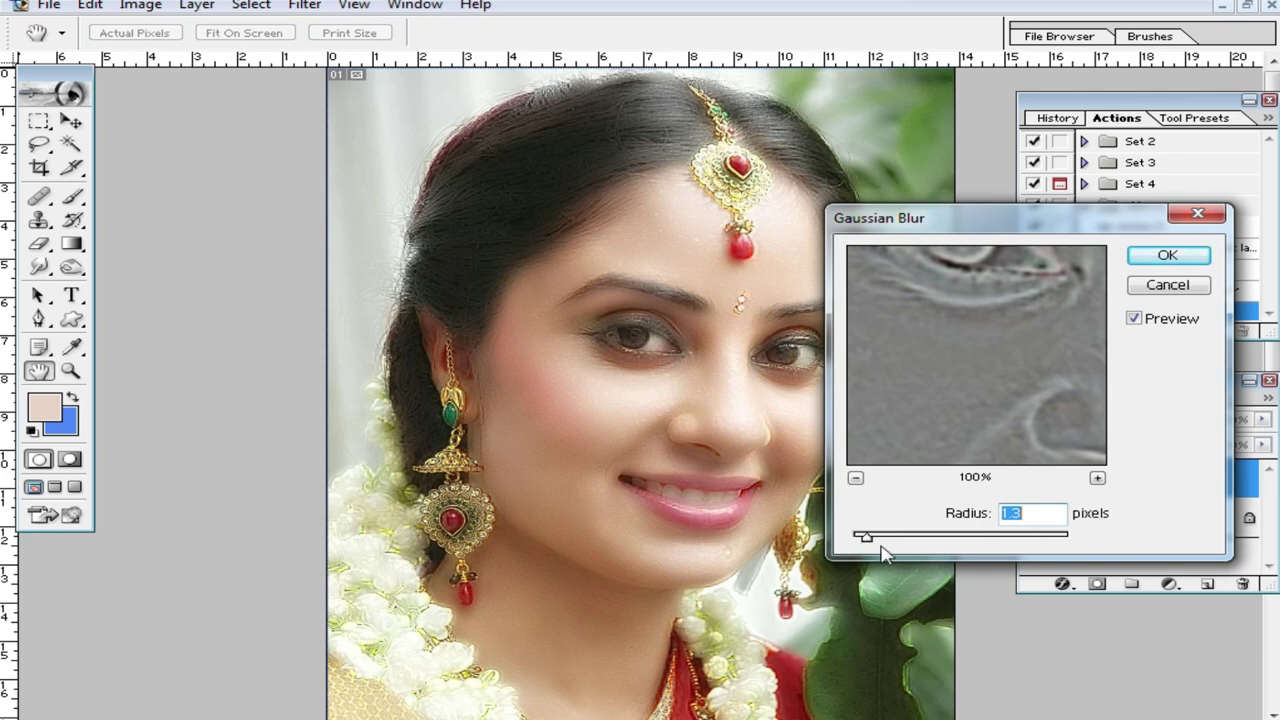
{"action": "mouse_move", "coordinate": [866, 540]}
{"action": "left_mouse_down"}
{"action": "mouse_move", "coordinate": [840, 540]}
{"action": "mouse_move", "coordinate": [950, 540]}
{"action": "mouse_move", "coordinate": [862, 542]}
{"action": "left_mouse_up"}
{"action": "left_click", "coordinate": [887, 540]}
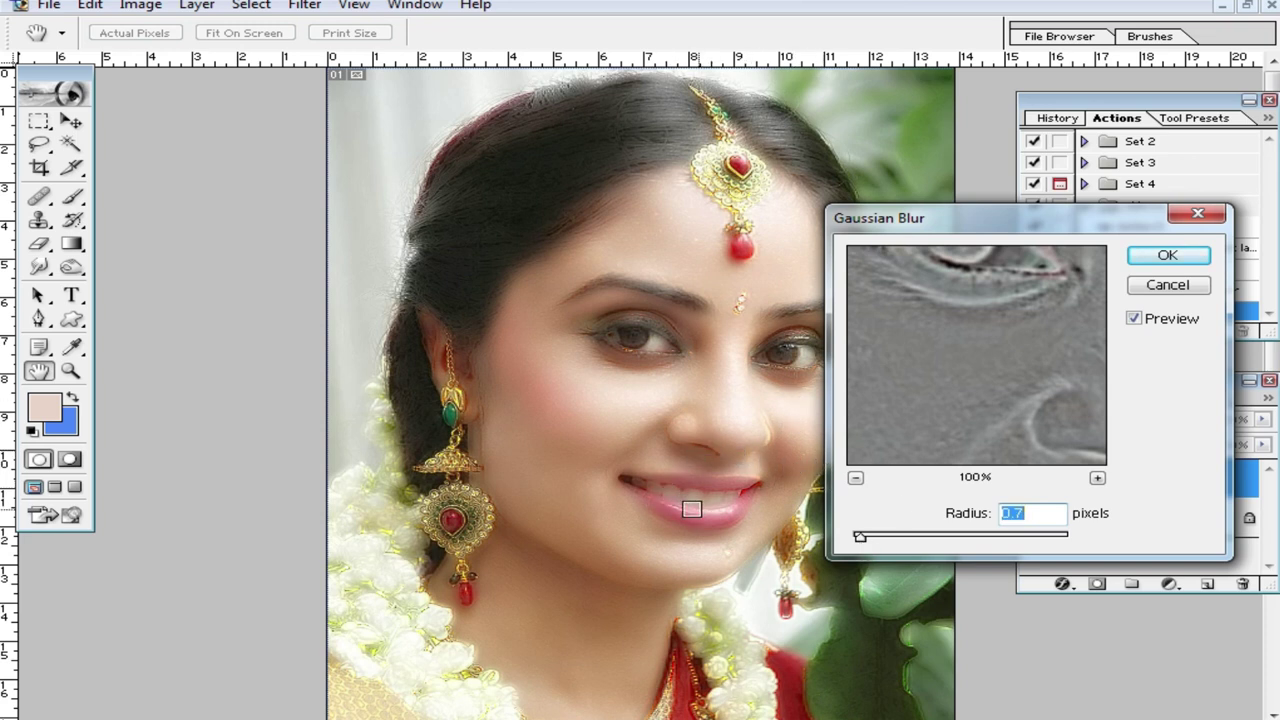
{"action": "left_click", "coordinate": [1163, 258]}
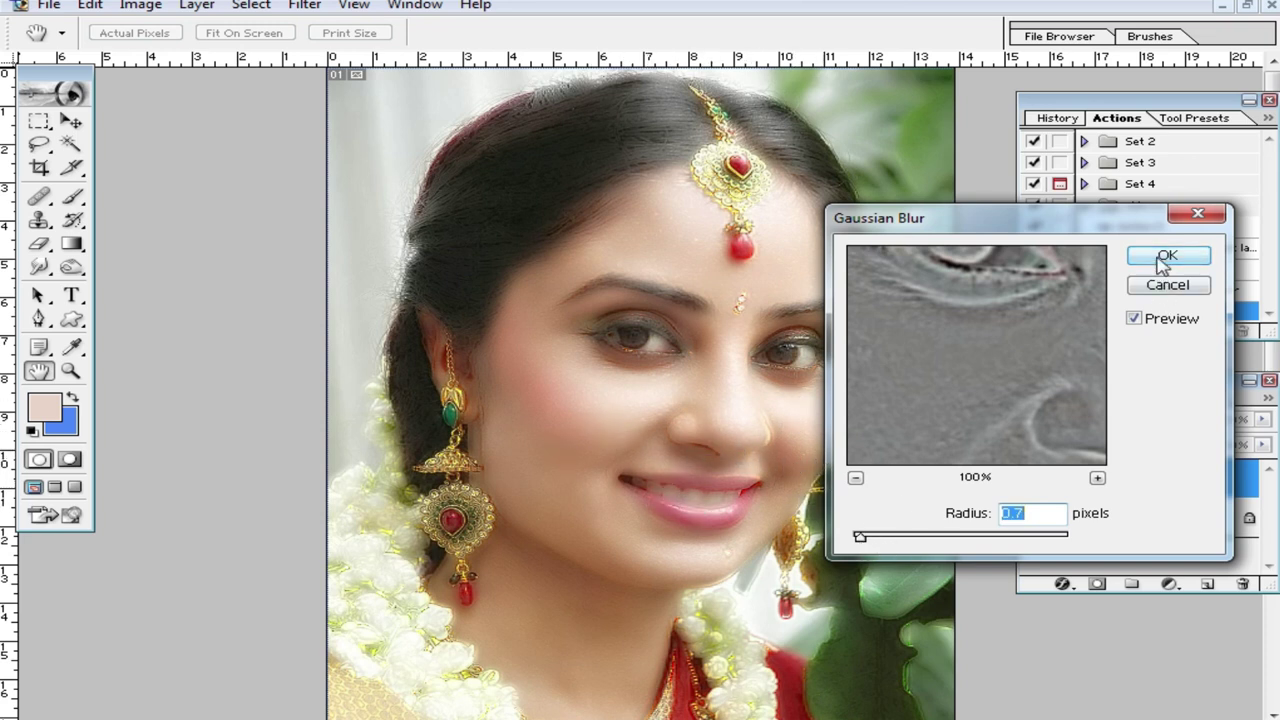
{"action": "left_click", "coordinate": [1163, 258]}
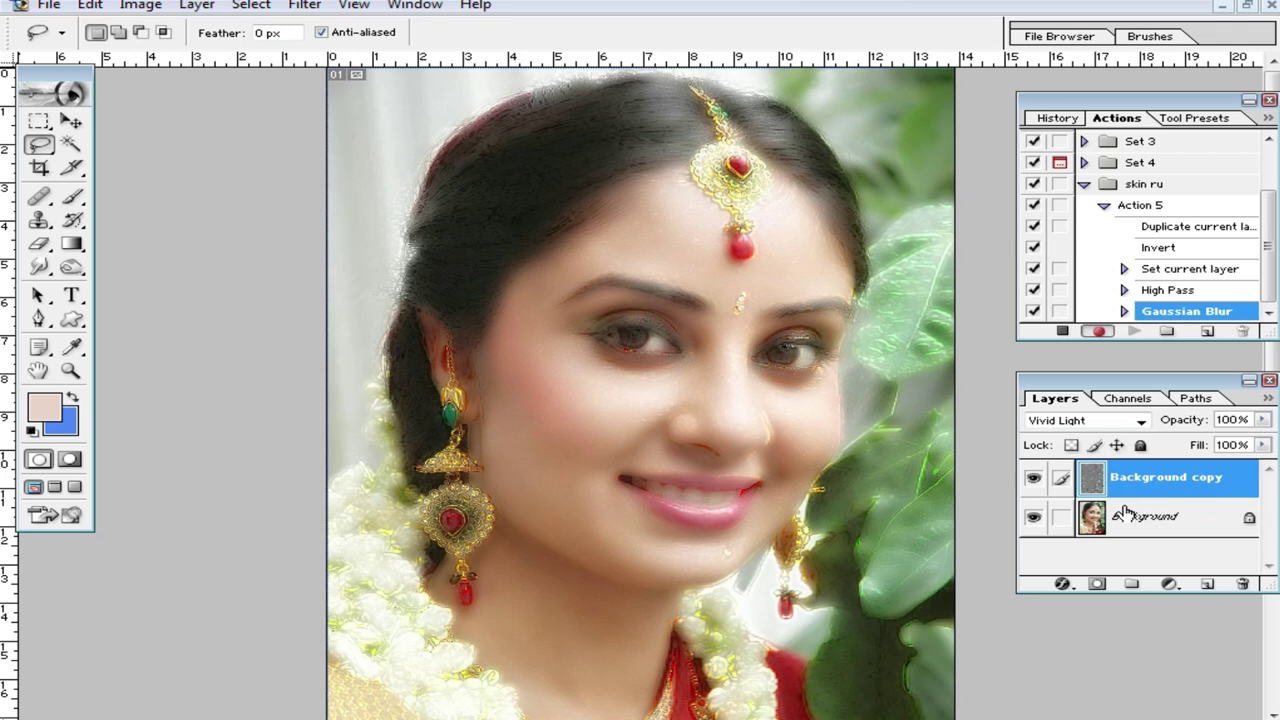
Add a layer mask to the softening layer, invert it to black, and stop recording
{"action": "left_click", "coordinate": [1097, 584]}
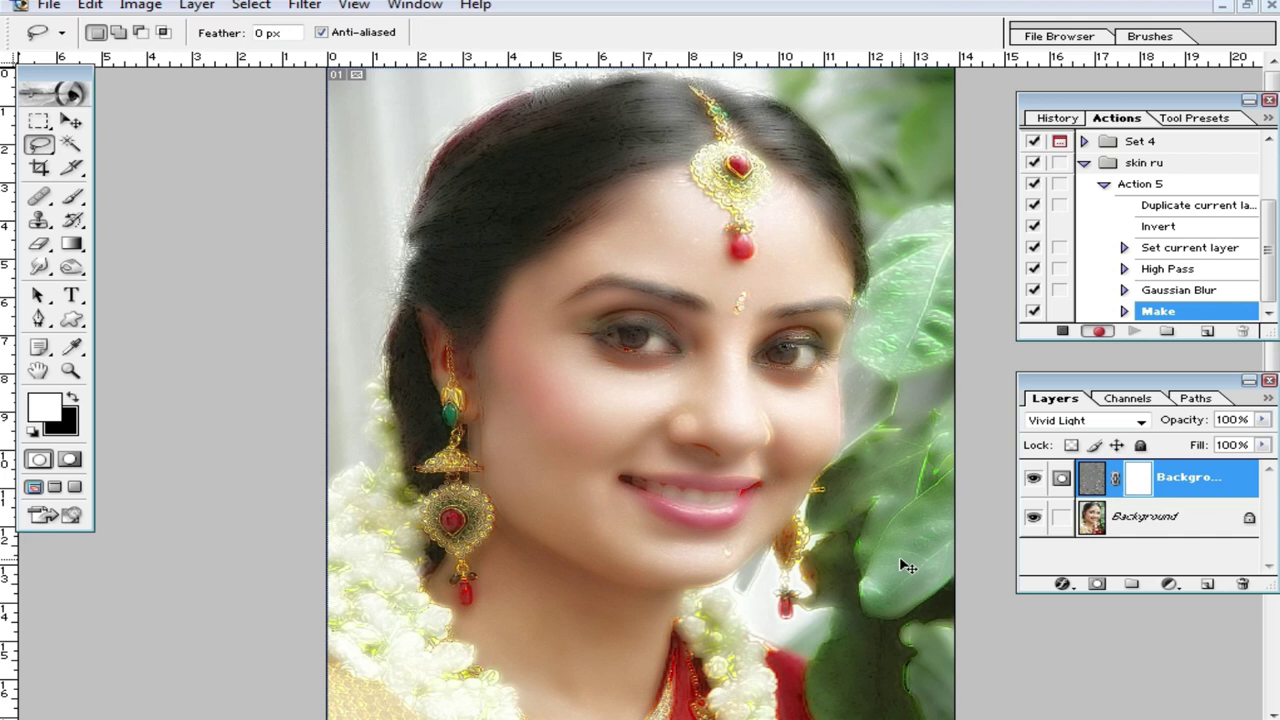
{"action": "key", "text": "ctrl+i"}
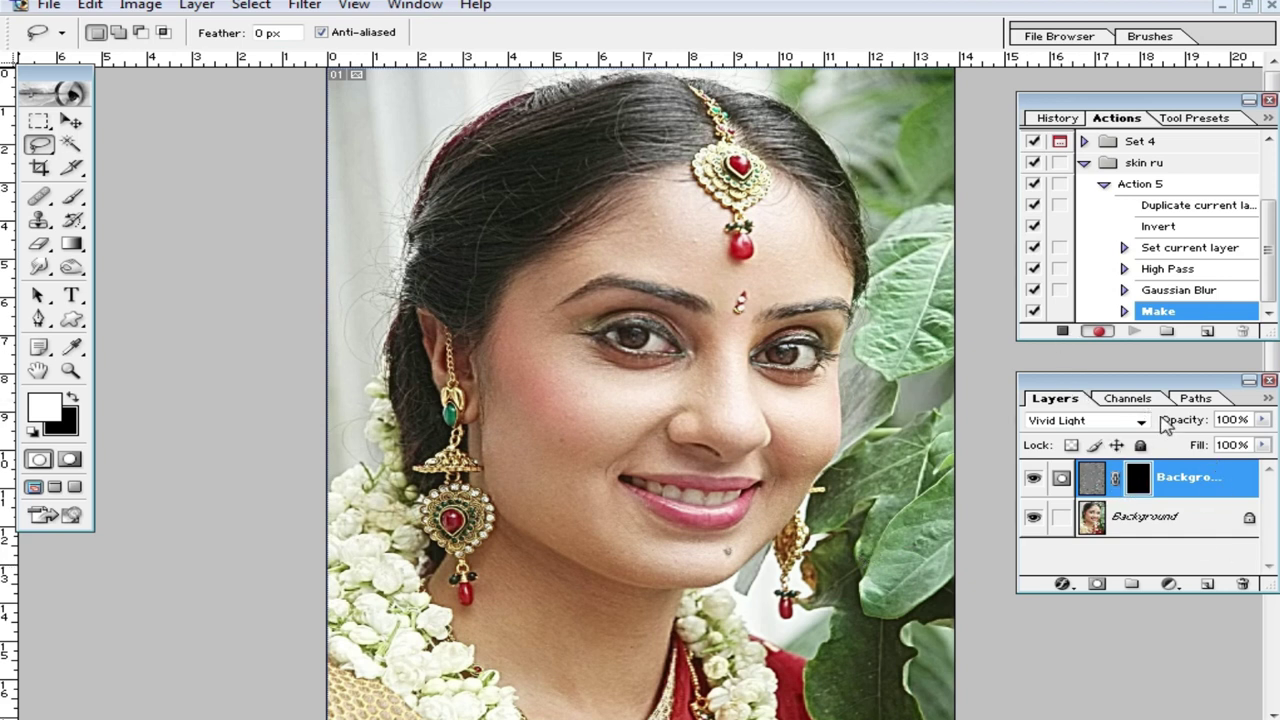
{"action": "left_click", "coordinate": [1061, 333]}
Stop the action recording and close the edited photo without saving
{"action": "left_click", "coordinate": [1061, 333]}
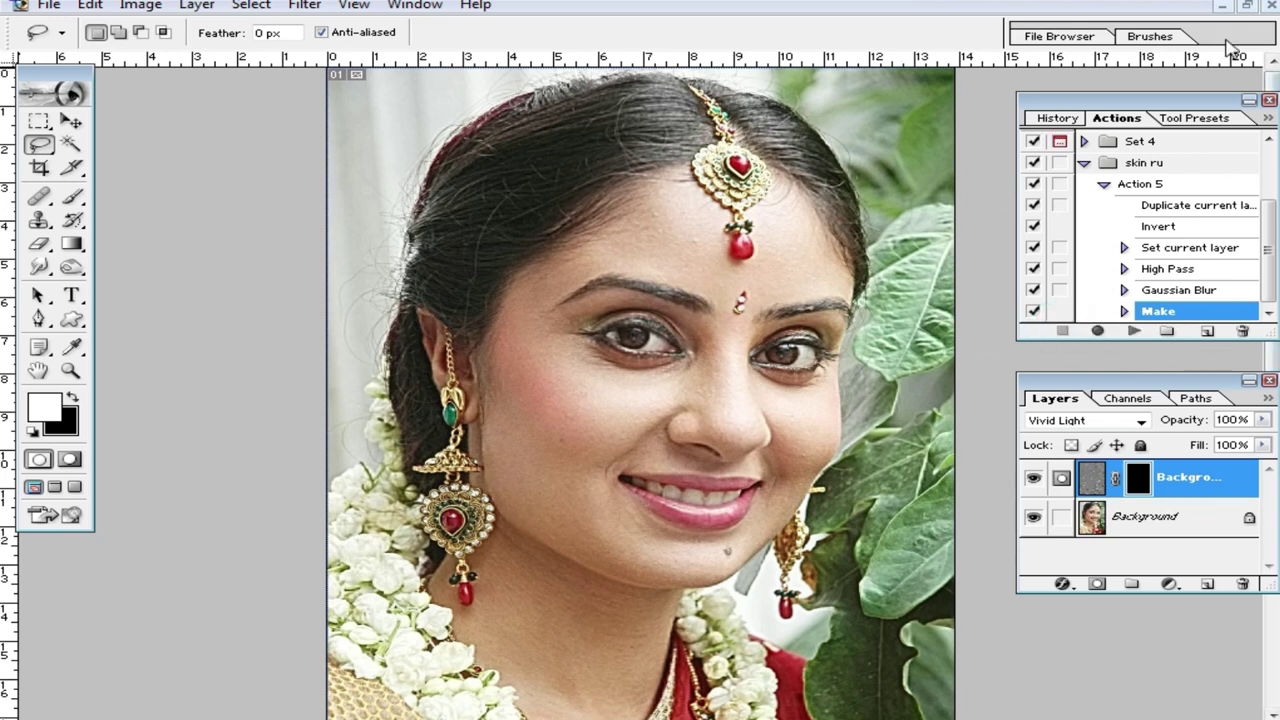
{"action": "left_click", "coordinate": [1249, 8]}
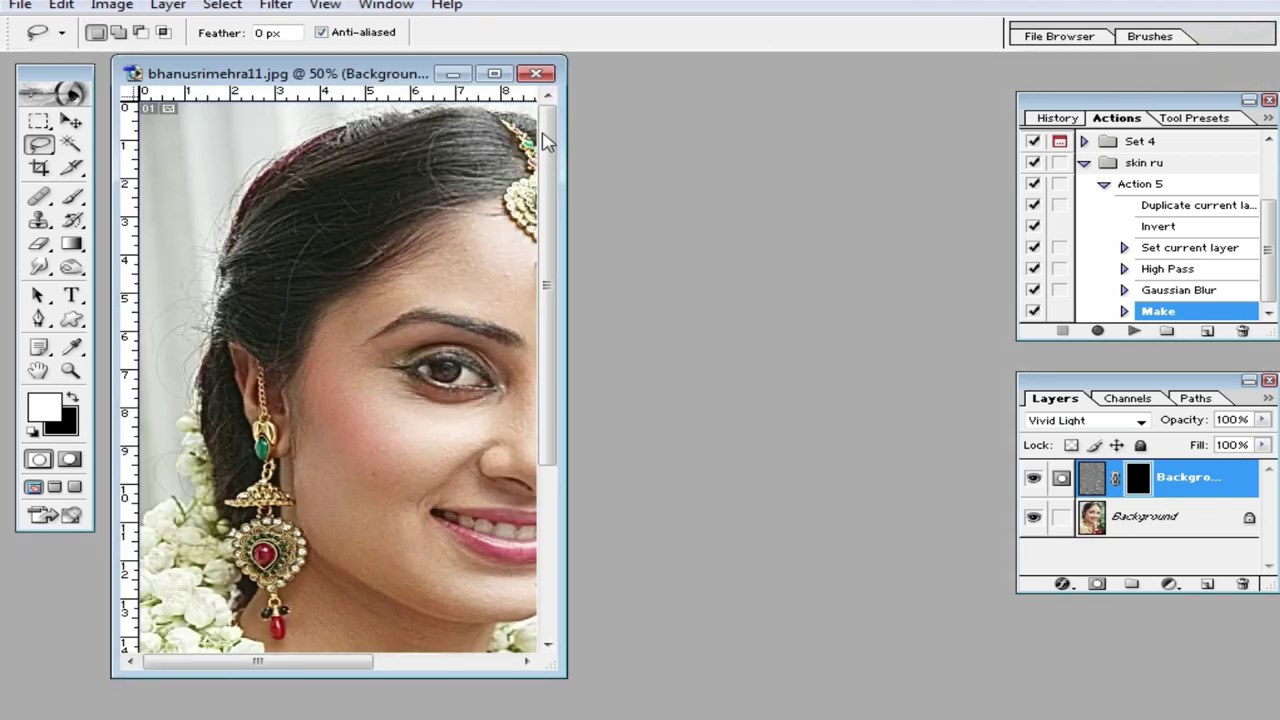
{"action": "left_click", "coordinate": [535, 74]}
{"action": "left_click", "coordinate": [648, 283]}
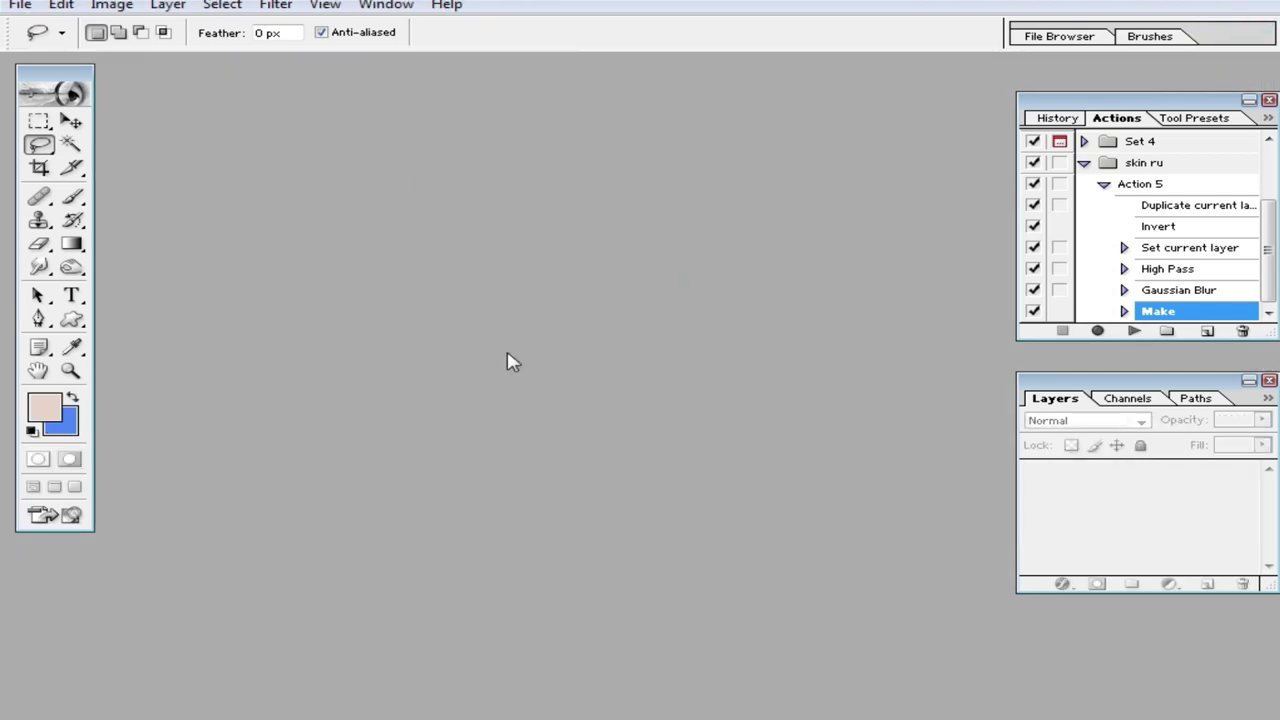
Reopen bhanusrimehra11.jpg, maximize it, and zoom around the face to check the skin
{"action": "double_click", "coordinate": [506, 358]}
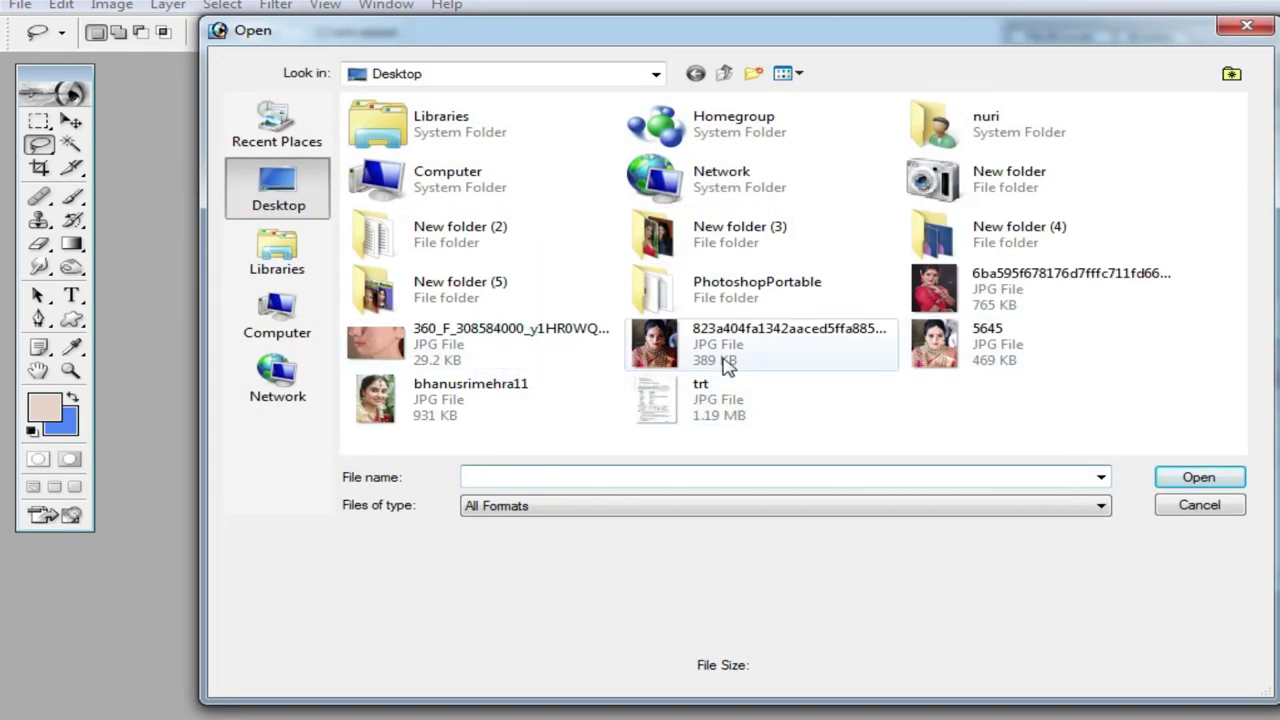
{"action": "double_click", "coordinate": [505, 392]}
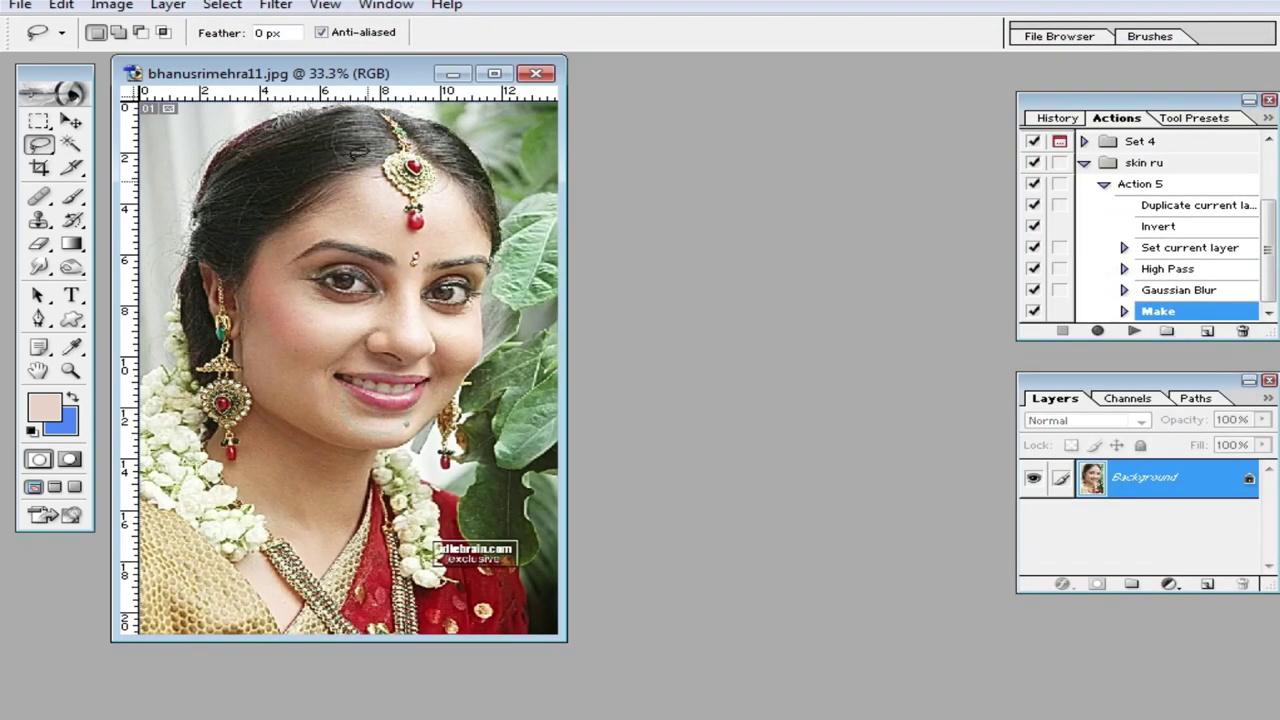
{"action": "double_click", "coordinate": [356, 77]}
{"action": "left_click", "coordinate": [710, 368]}
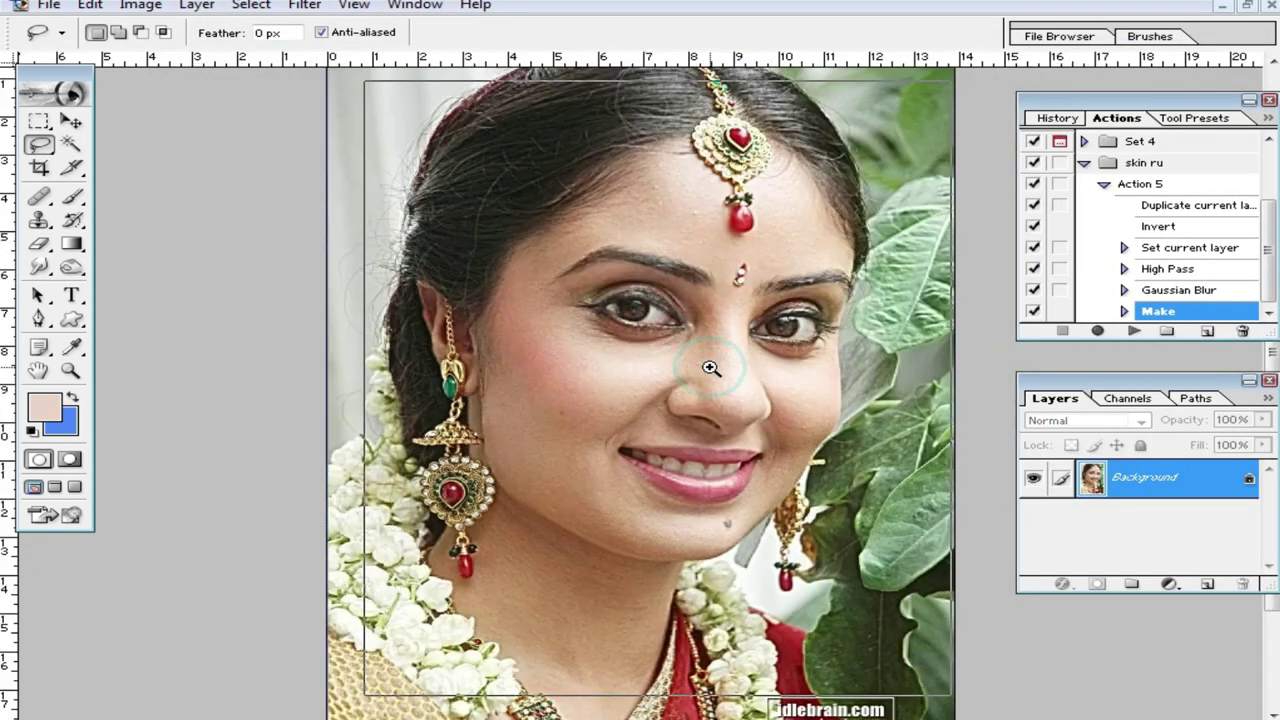
{"action": "left_click", "coordinate": [765, 285]}
{"action": "left_click", "coordinate": [700, 430]}
{"action": "left_click", "coordinate": [733, 459], "text": "alt"}
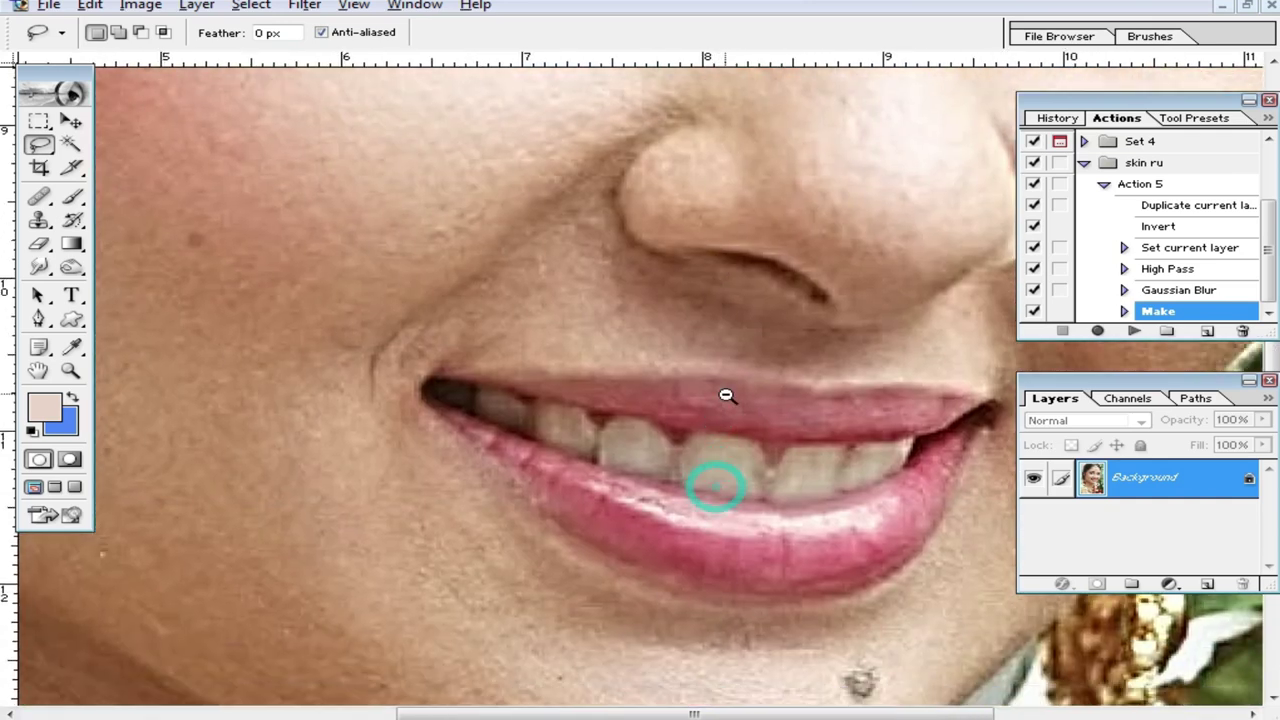
{"action": "left_click", "coordinate": [725, 394], "text": "alt"}
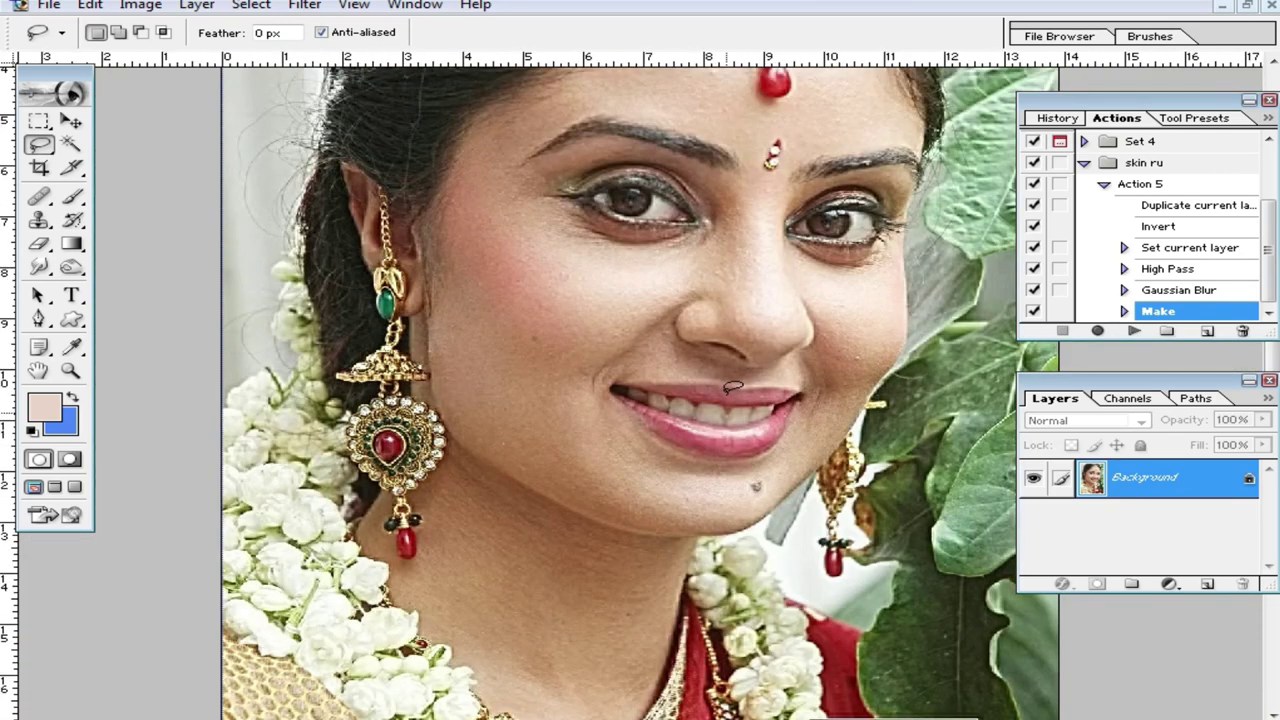
Replay the skin ru action with F2, then invert its layer mask to black
{"action": "scroll", "coordinate": [1172, 228], "scroll_direction": "up", "scroll_amount": 2}
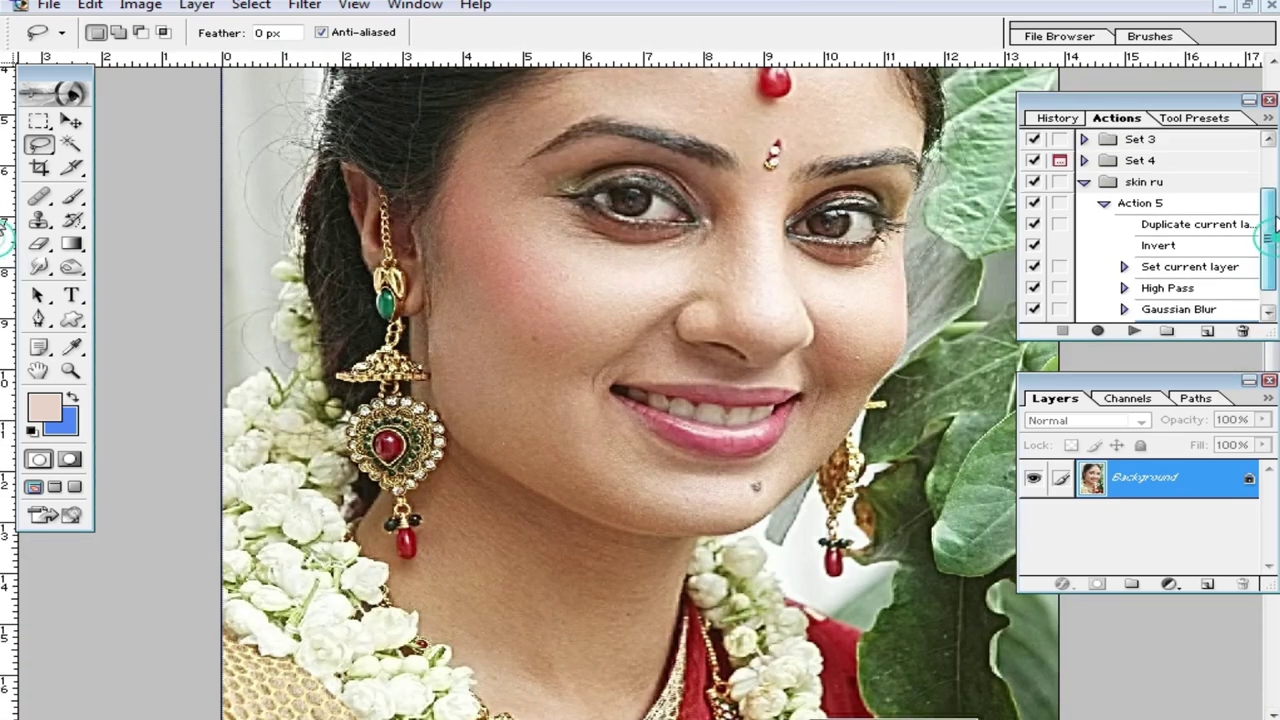
{"action": "scroll", "coordinate": [1172, 228], "scroll_direction": "up", "scroll_amount": 2}
{"action": "left_click", "coordinate": [1148, 247]}
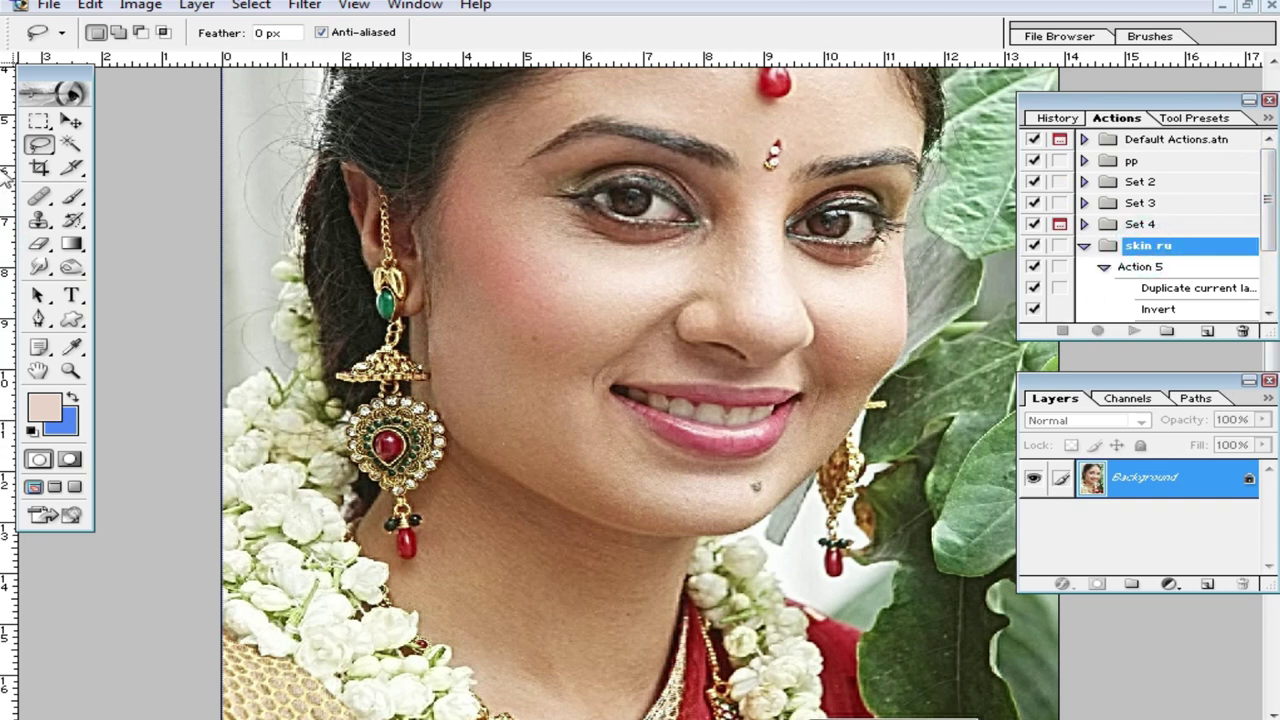
{"action": "left_click", "coordinate": [1269, 100]}
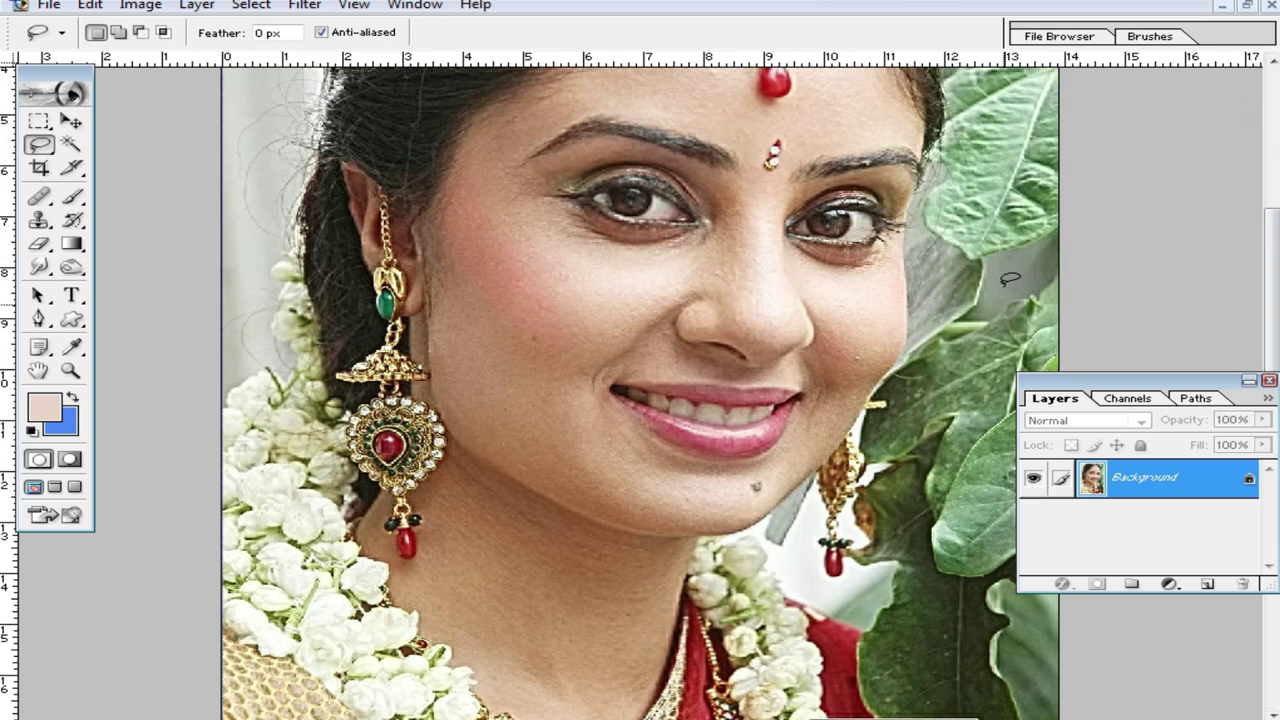
{"action": "key", "text": "F2"}
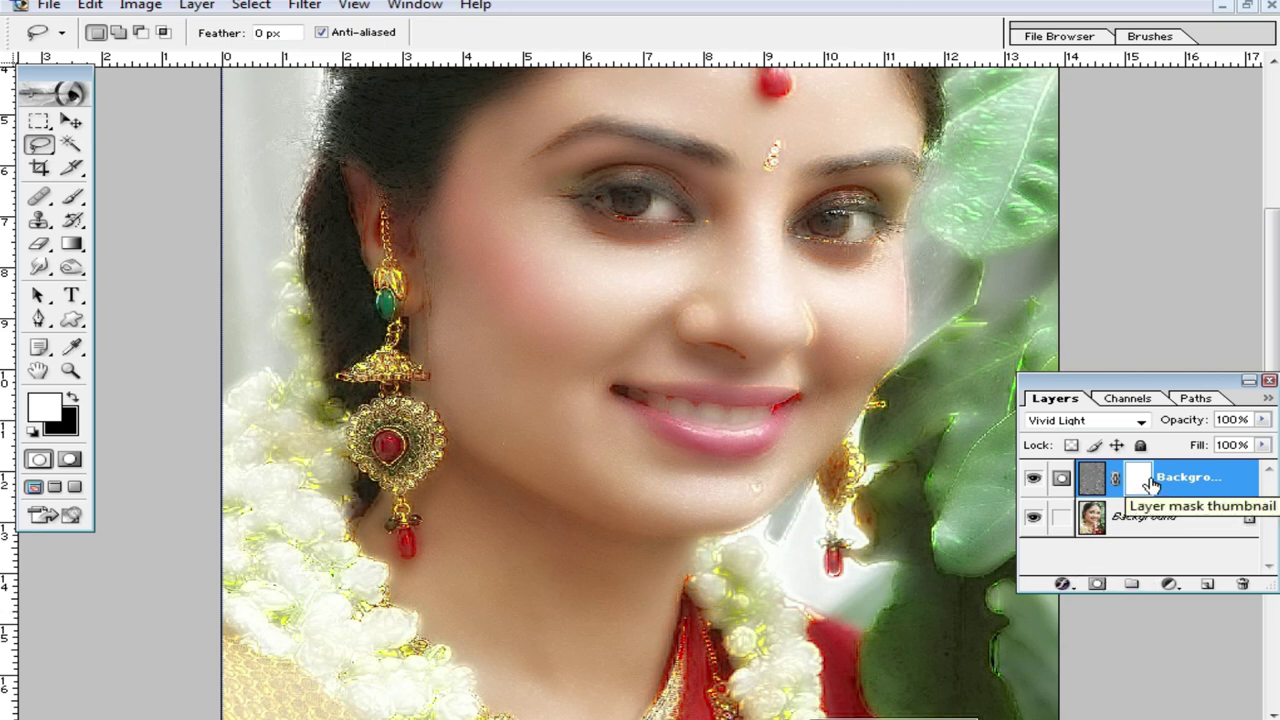
{"action": "key", "text": "ctrl+i"}
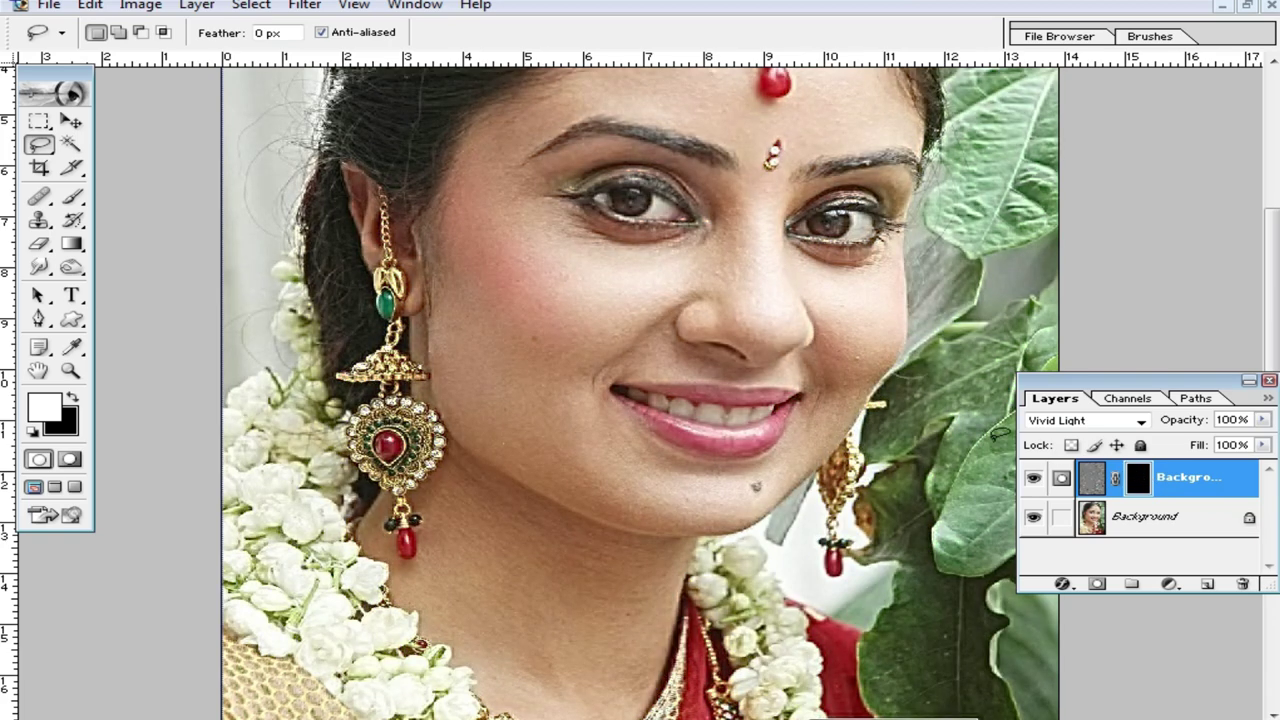
{"action": "key", "text": "ctrl+plus"}
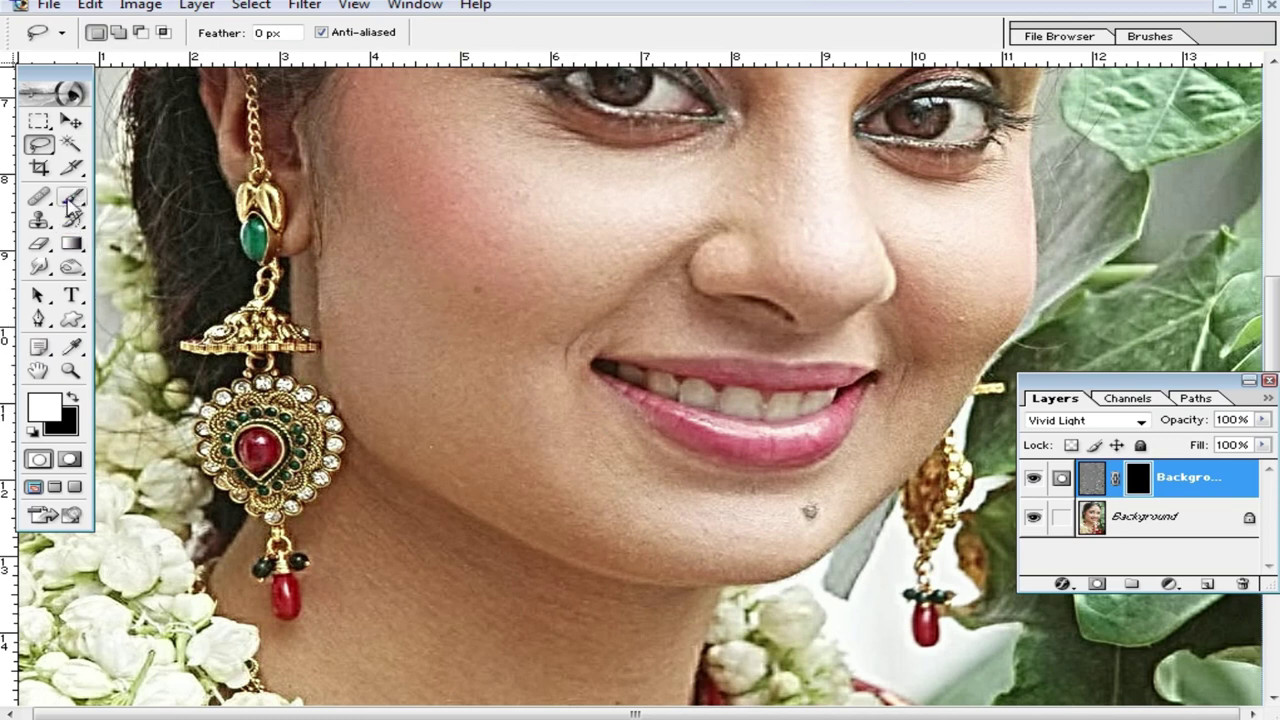
Set up the Brush tool at 100% opacity and 99 px size
{"action": "left_click", "coordinate": [73, 200]}
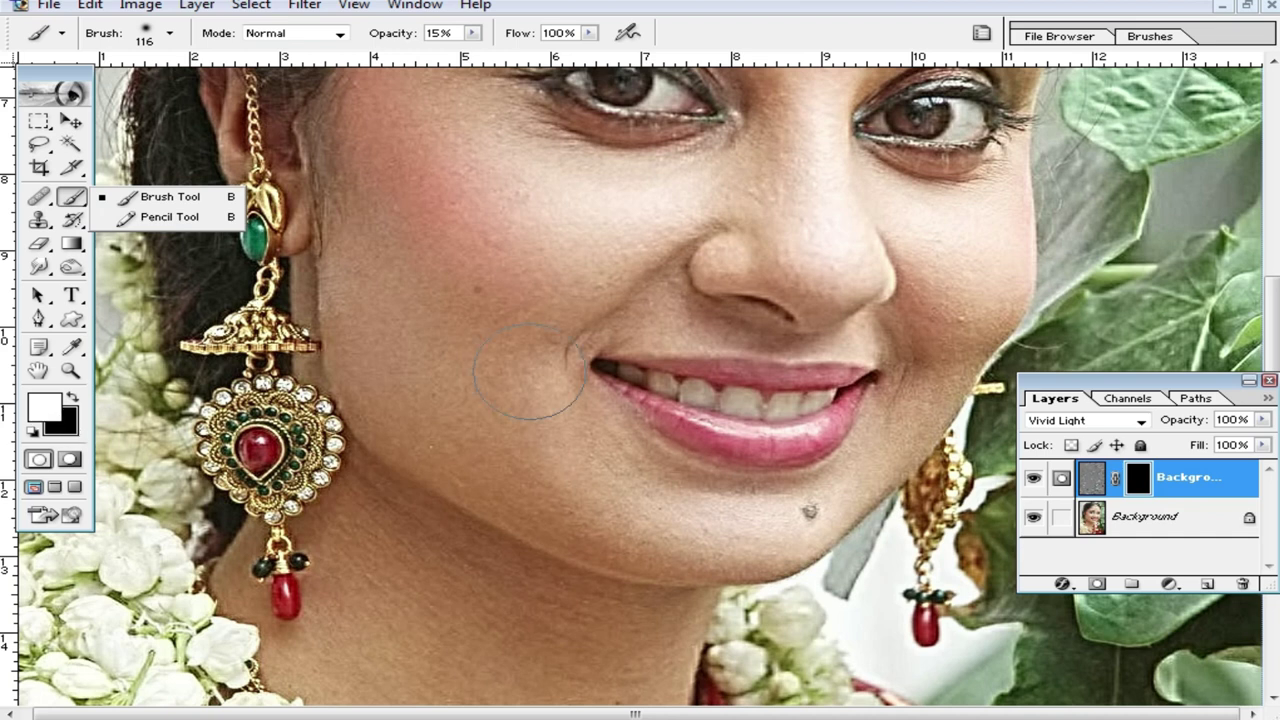
{"action": "left_click", "coordinate": [500, 286]}
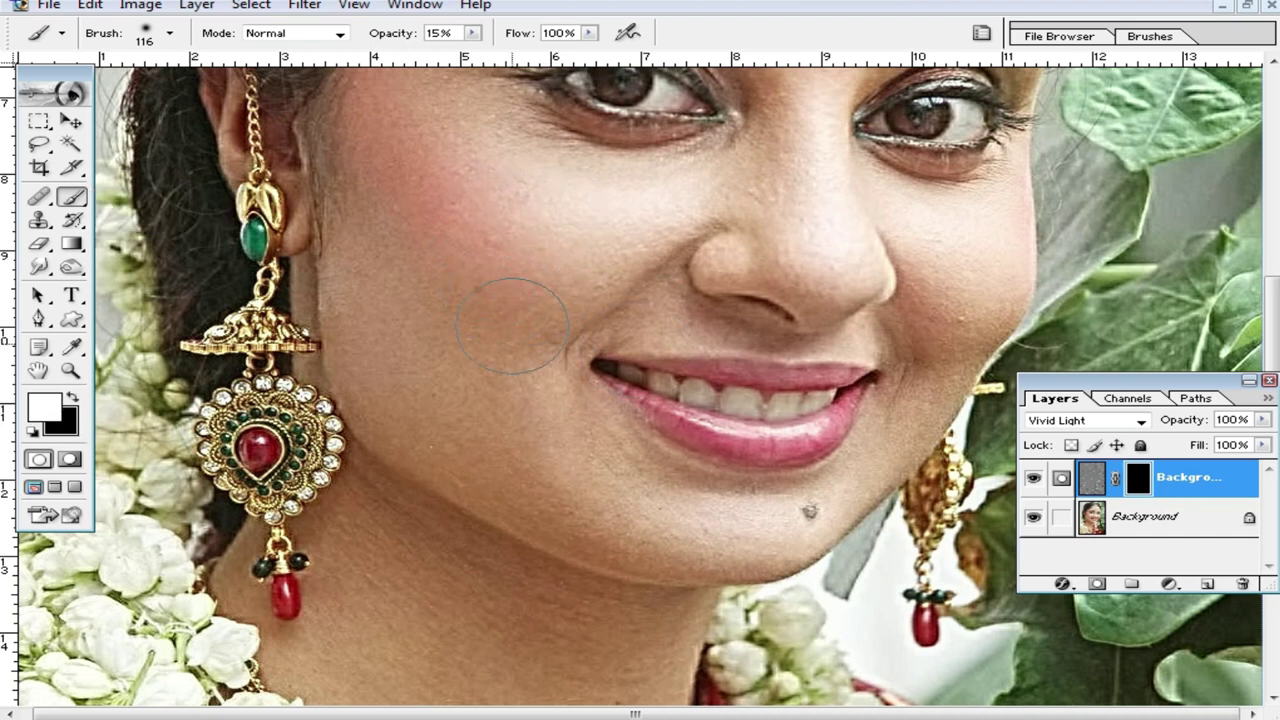
{"action": "left_click", "coordinate": [571, 294], "text": "ctrl"}
{"action": "left_click", "coordinate": [474, 33]}
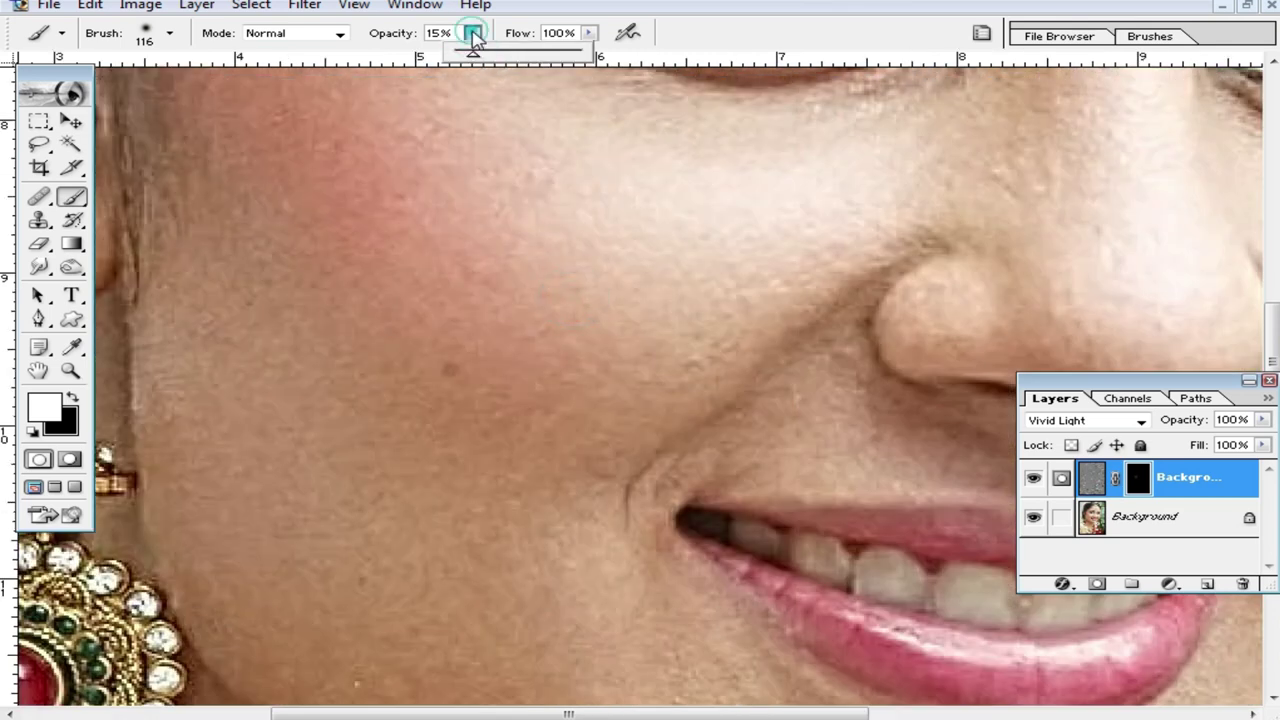
{"action": "left_click_drag", "start_coordinate": [474, 33], "coordinate": [860, 120]}
{"action": "right_click", "coordinate": [670, 368]}
{"action": "left_click_drag", "start_coordinate": [744, 373], "coordinate": [728, 373]}
{"action": "key", "text": "Return"}
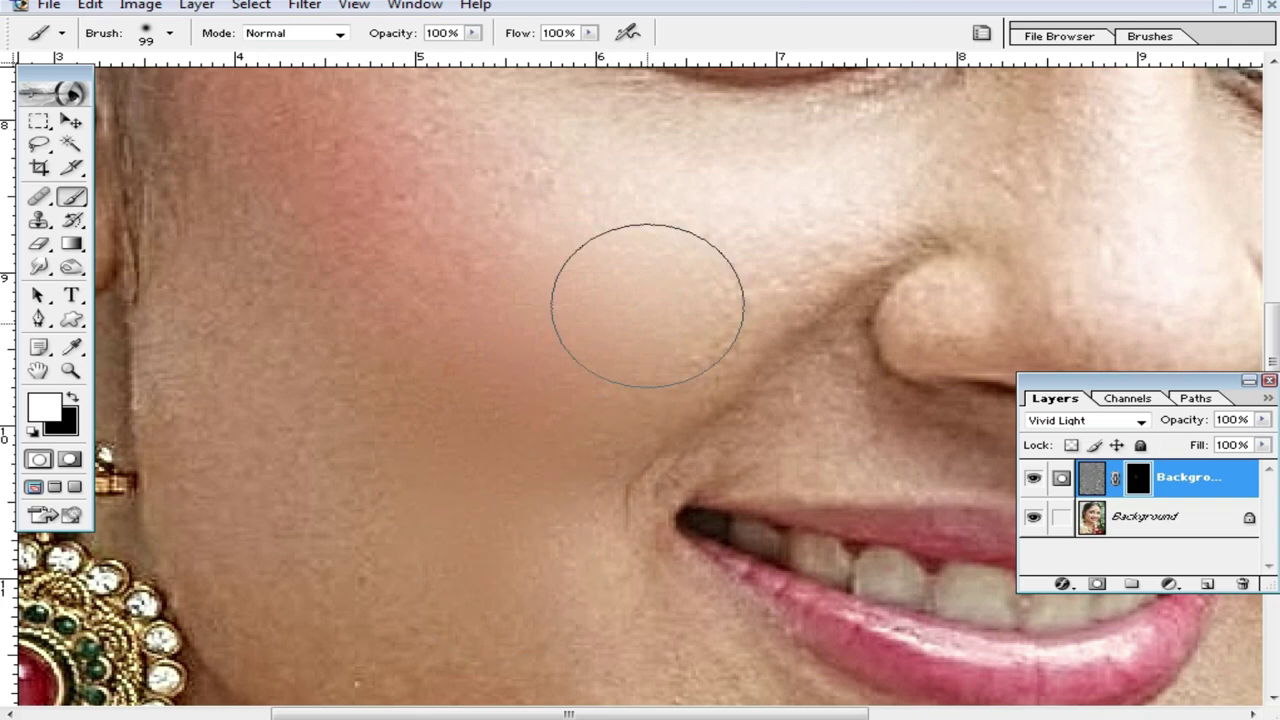
Paint white over the cheek, jaw and lower cheek, then shrink the brush to 73 px
{"action": "left_click_drag", "start_coordinate": [120, 360], "coordinate": [190, 680]}
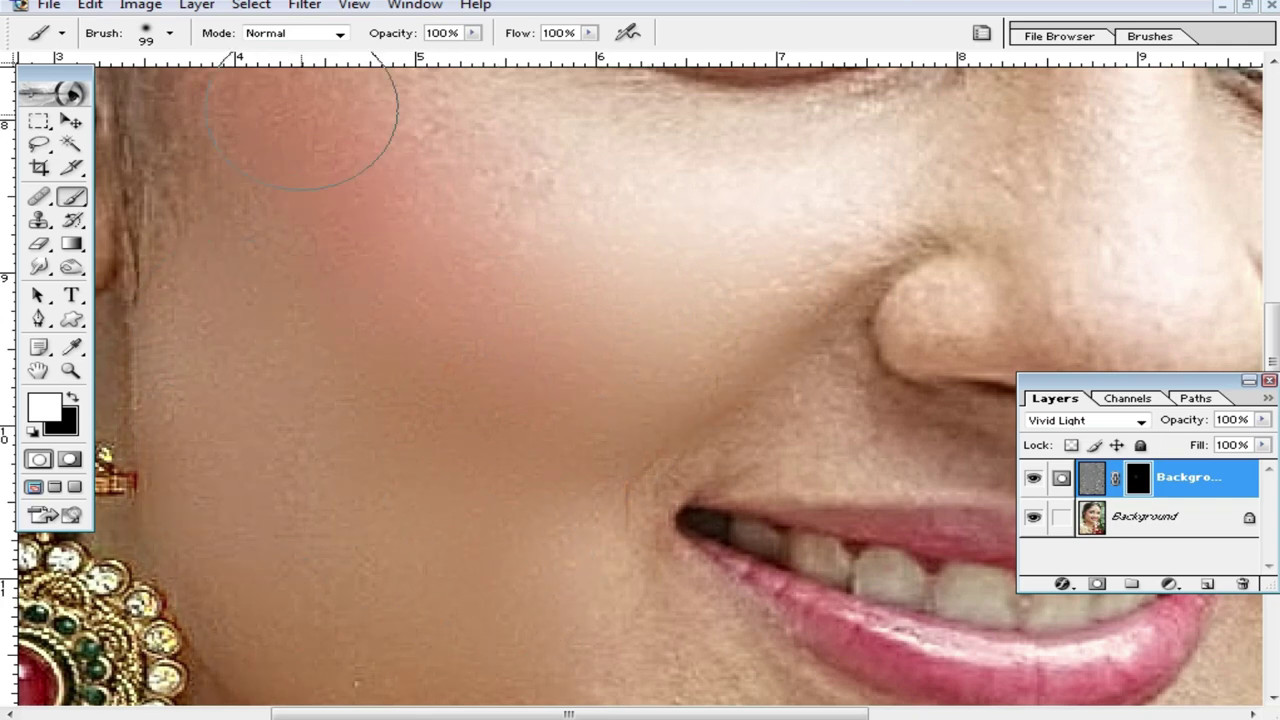
{"action": "left_click", "coordinate": [534, 423], "text": "alt"}
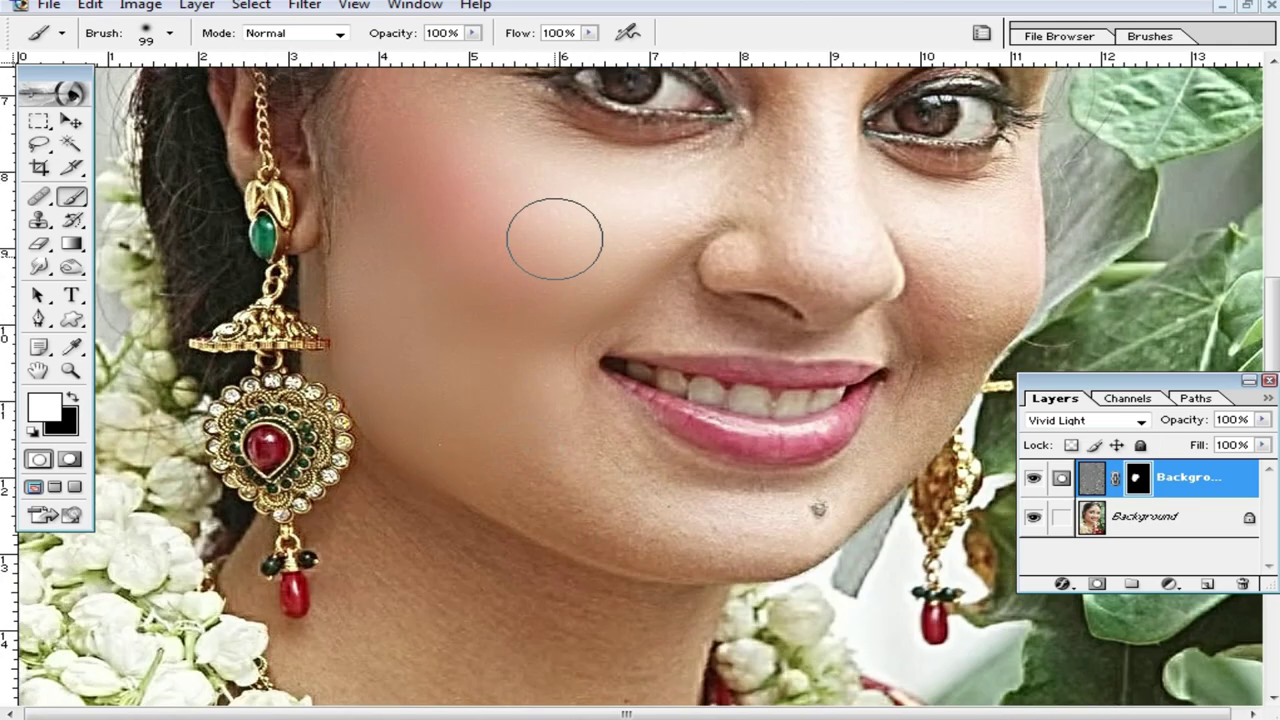
{"action": "left_click_drag", "start_coordinate": [529, 386], "coordinate": [537, 431]}
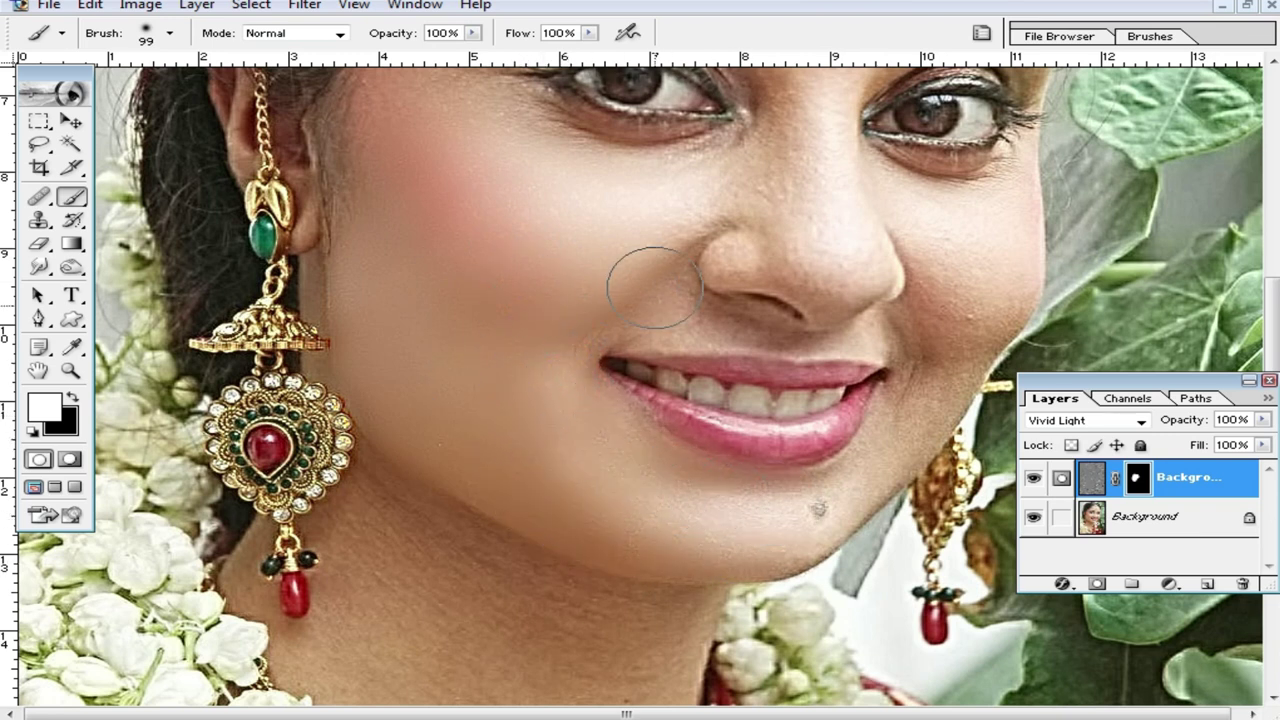
{"action": "left_click_drag", "start_coordinate": [714, 100], "coordinate": [714, 200]}
{"action": "right_click", "coordinate": [820, 329]}
{"action": "left_click_drag", "start_coordinate": [1080, 390], "coordinate": [1049, 392]}
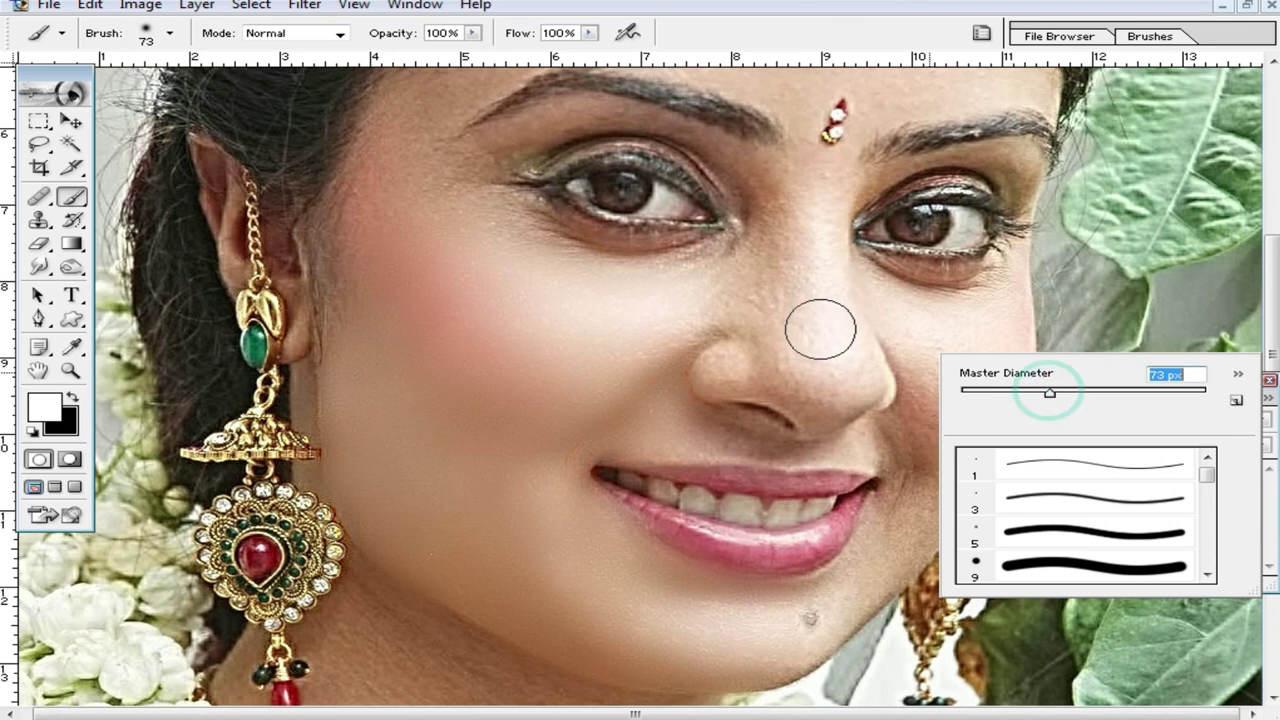
{"action": "key", "text": "Return"}
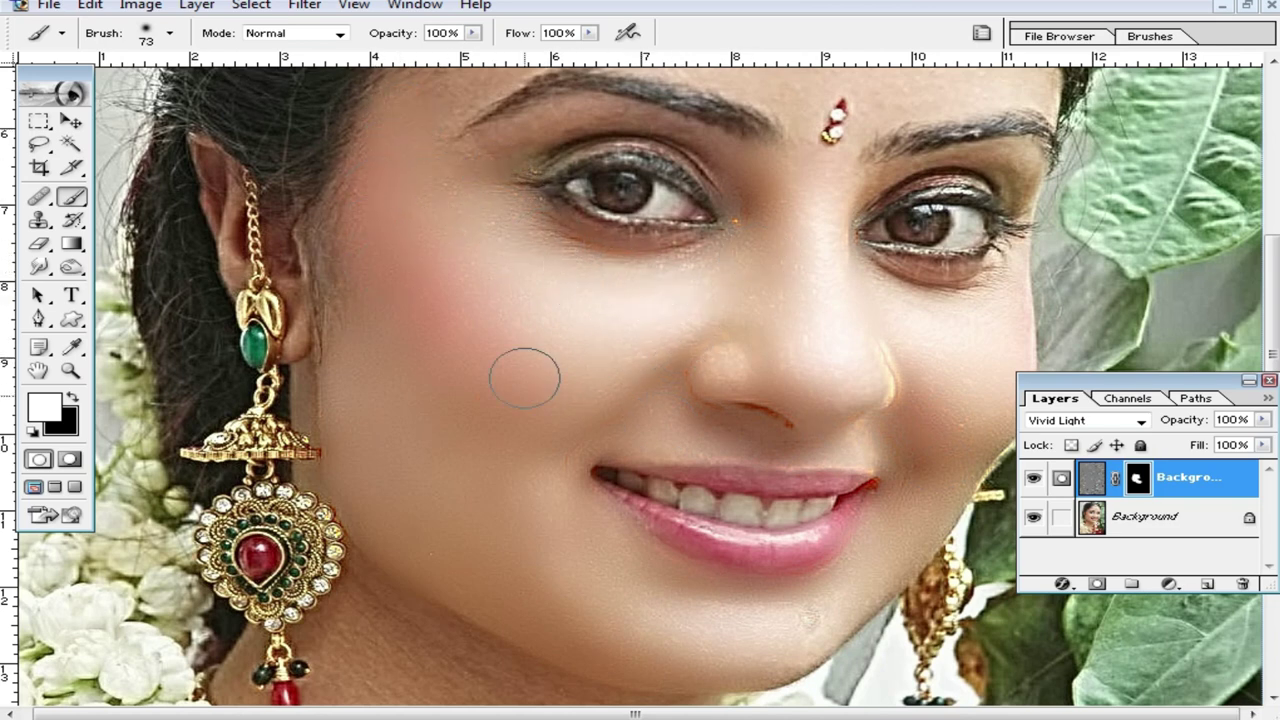
Set the brush to 35 px and paint smoothing around the left eye
{"action": "scroll", "coordinate": [771, 289], "scroll_direction": "down", "scroll_amount": 1}
{"action": "scroll", "coordinate": [851, 392], "scroll_direction": "up", "scroll_amount": 3}
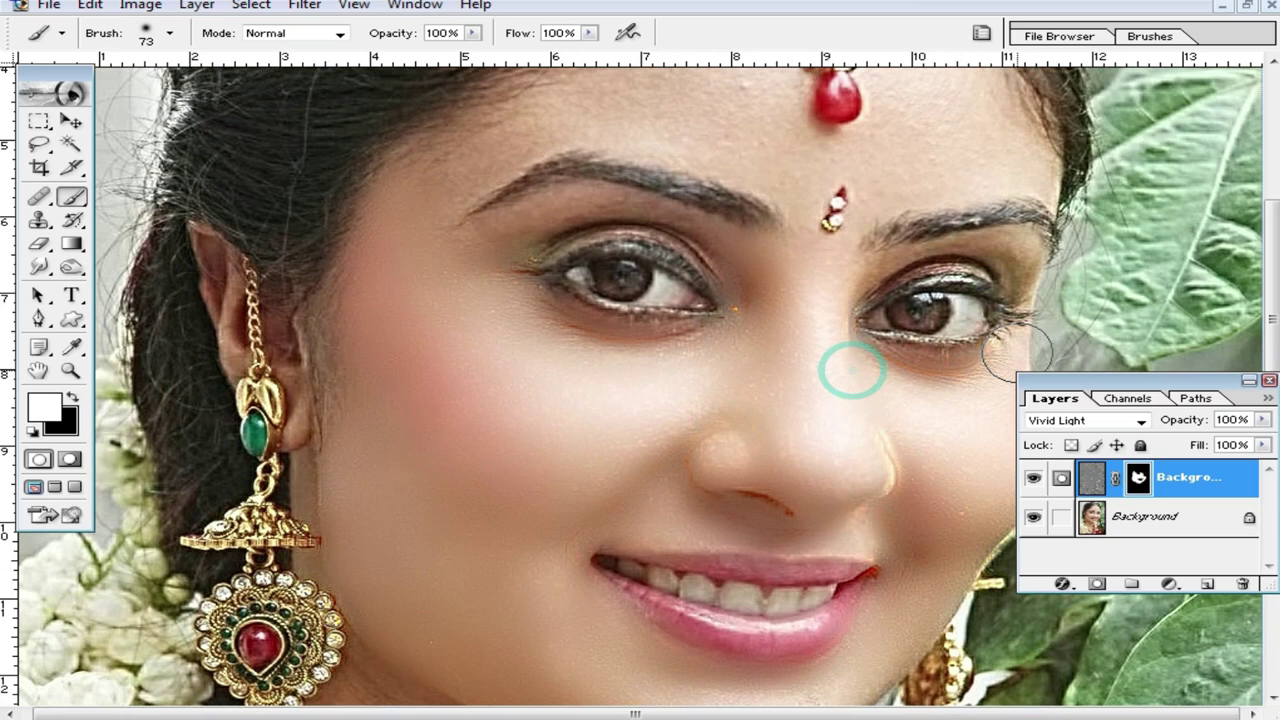
{"action": "scroll", "coordinate": [851, 392], "scroll_direction": "up", "scroll_amount": 3}
{"action": "right_click", "coordinate": [855, 395]}
{"action": "type", "text": "35"}
{"action": "key", "text": "Return"}
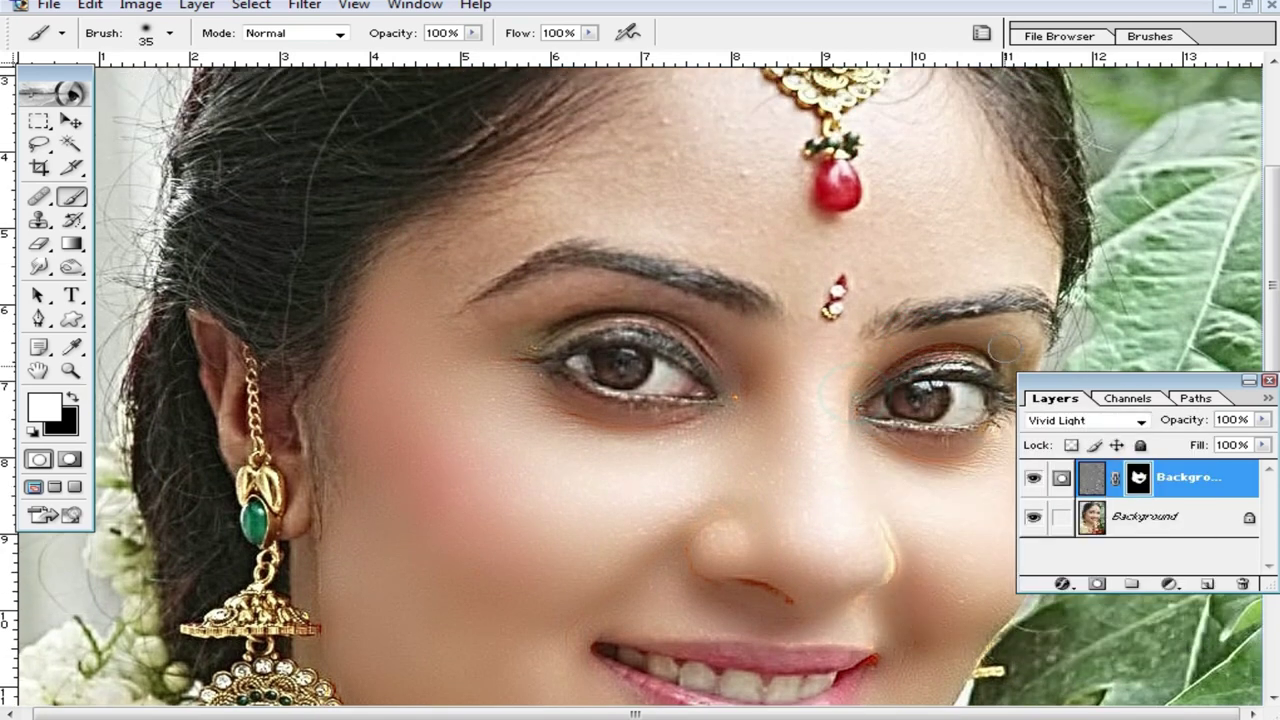
{"action": "left_click_drag", "start_coordinate": [704, 336], "coordinate": [552, 322]}
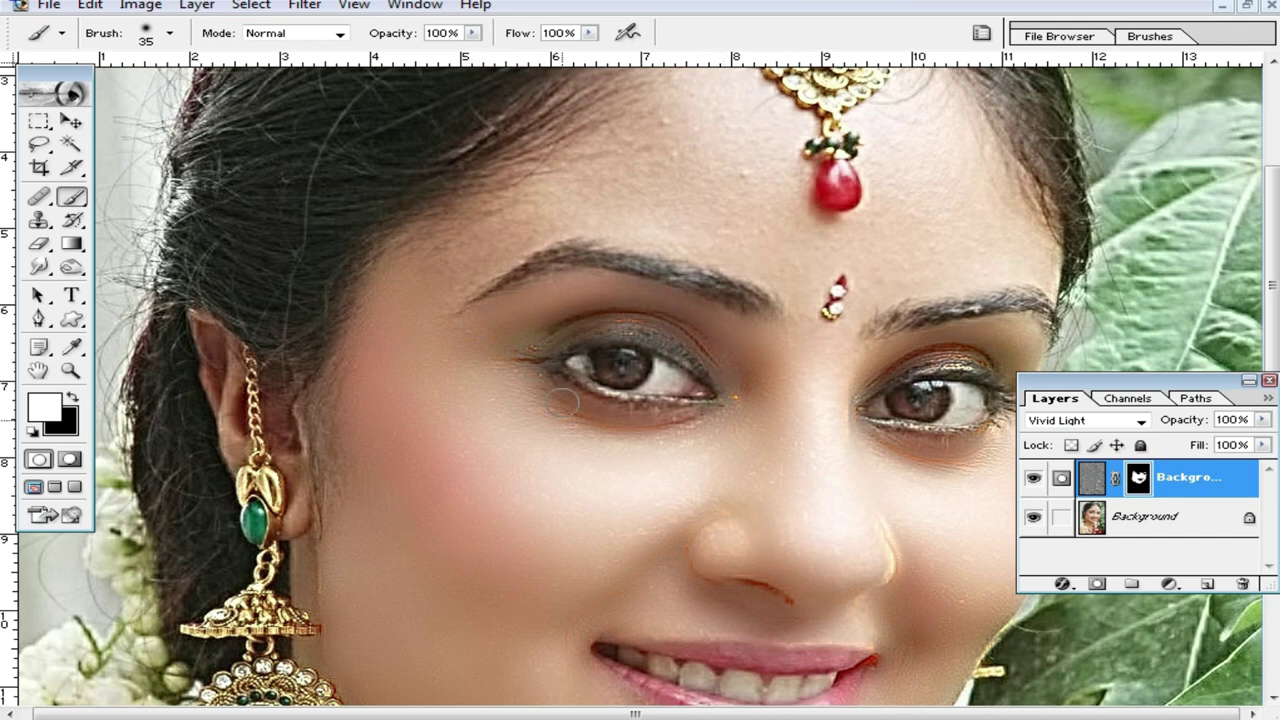
Enlarge the brush to 78 px and paint smoothing across the forehead
{"action": "scroll", "coordinate": [740, 318], "scroll_direction": "up", "scroll_amount": 3}
{"action": "right_click", "coordinate": [742, 318]}
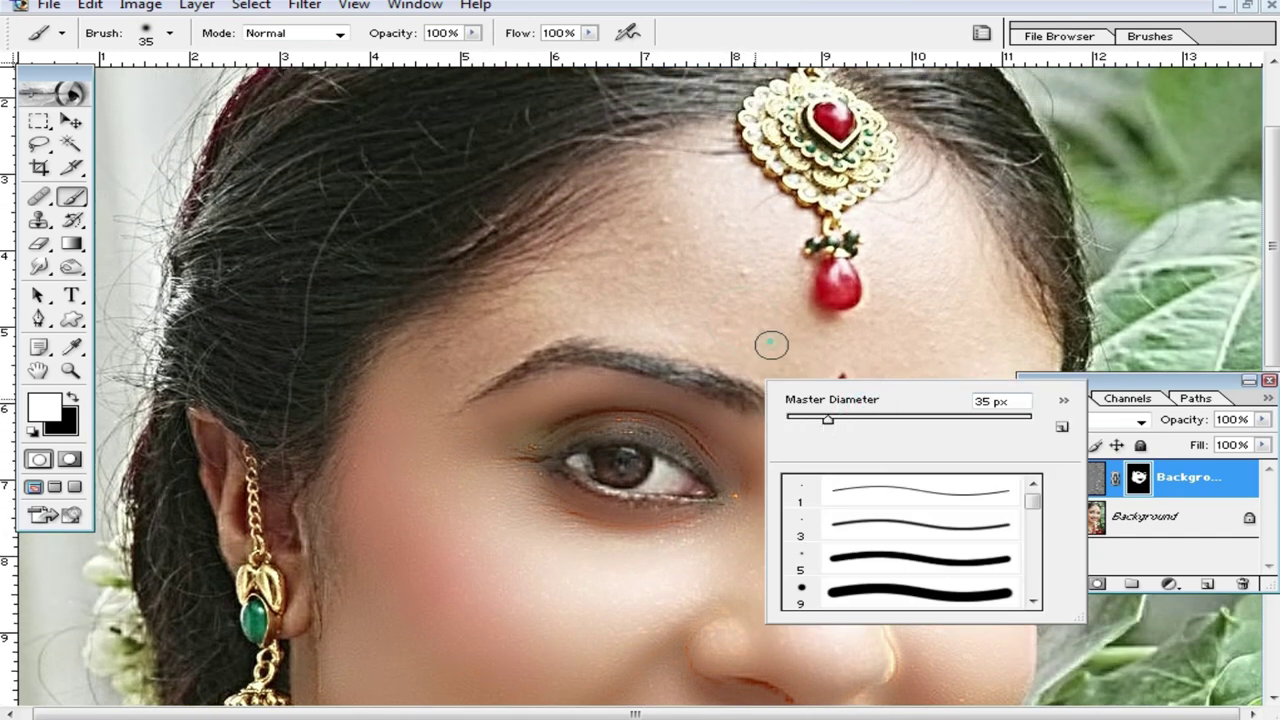
{"action": "right_click", "coordinate": [814, 380]}
{"action": "left_click_drag", "start_coordinate": [883, 420], "coordinate": [943, 420]}
{"action": "left_click", "coordinate": [802, 355]}
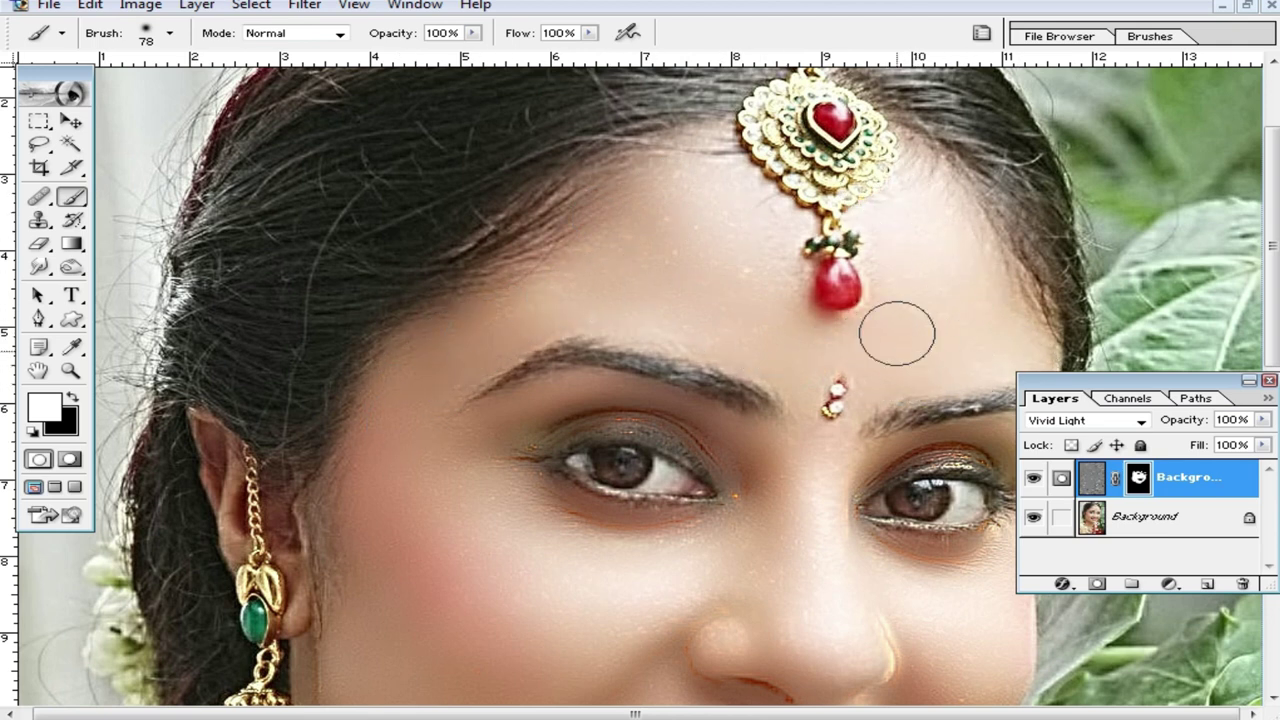
{"action": "left_click_drag", "start_coordinate": [825, 240], "coordinate": [755, 258]}
Dab smoothing onto the neck, under the left eye and on the chin
{"action": "left_click", "coordinate": [725, 345], "text": "alt"}
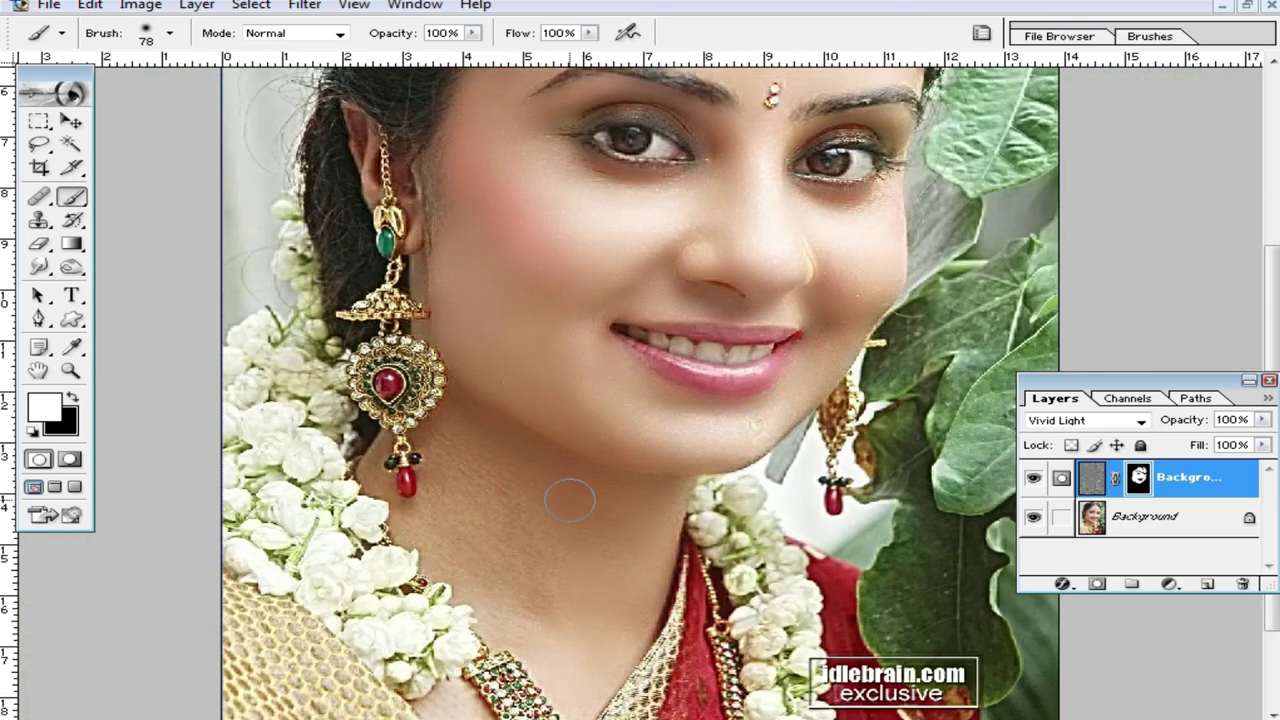
{"action": "left_click", "coordinate": [385, 458]}
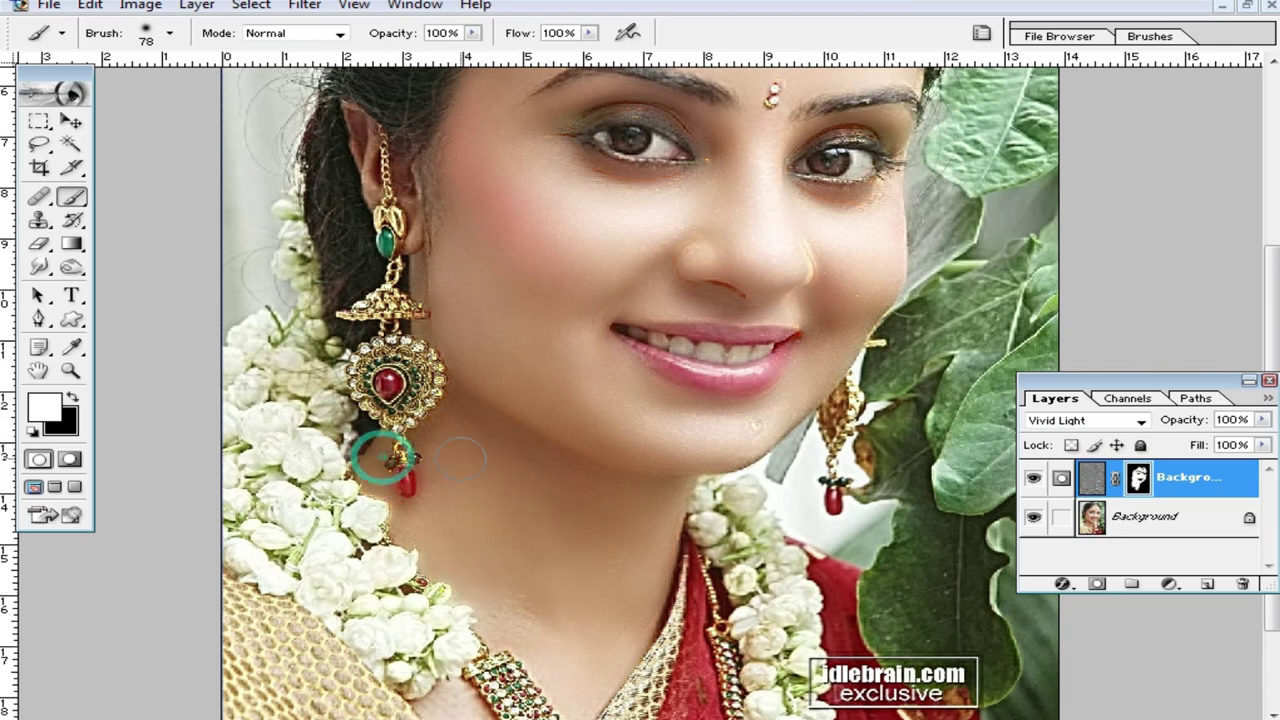
{"action": "left_click", "coordinate": [514, 600]}
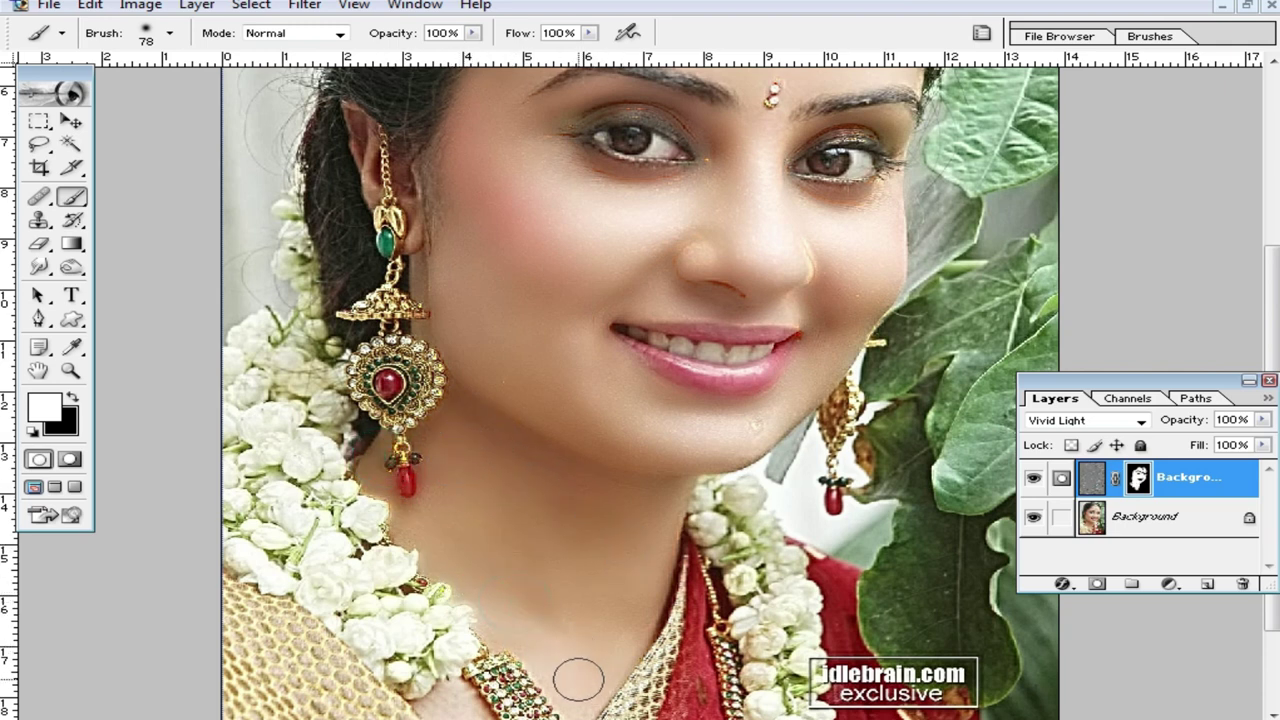
{"action": "scroll", "coordinate": [570, 560], "scroll_direction": "up", "scroll_amount": 3}
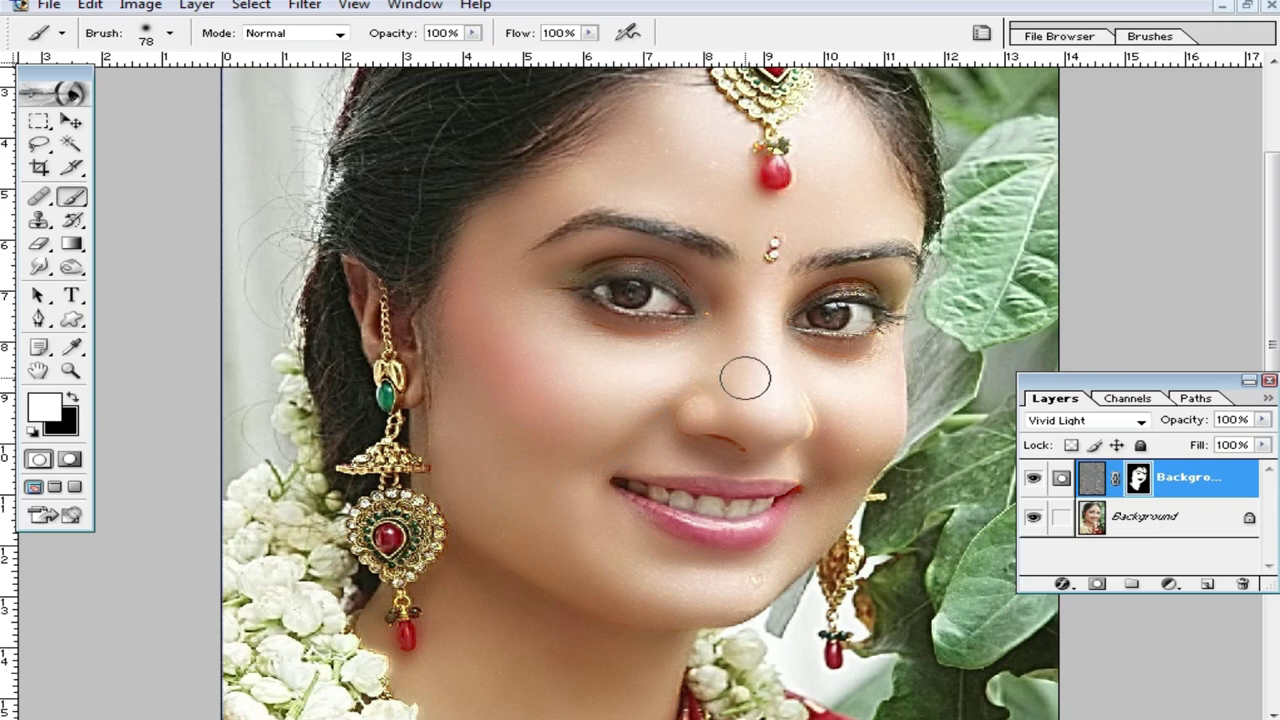
{"action": "left_click", "coordinate": [555, 294]}
{"action": "left_click", "coordinate": [763, 566]}
Inspect the nose and mouth up close, then close the Layers panel
{"action": "left_click", "coordinate": [691, 436]}
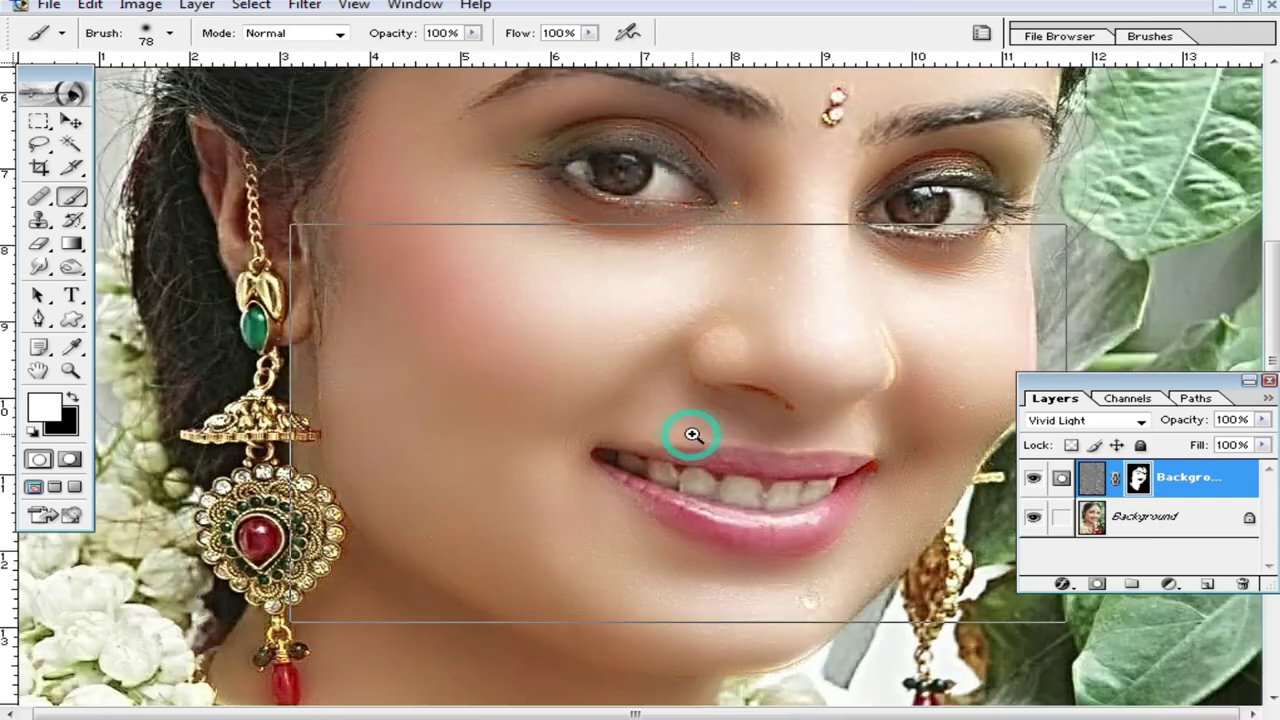
{"action": "left_click", "coordinate": [743, 191]}
{"action": "left_click", "coordinate": [520, 343], "text": "alt"}
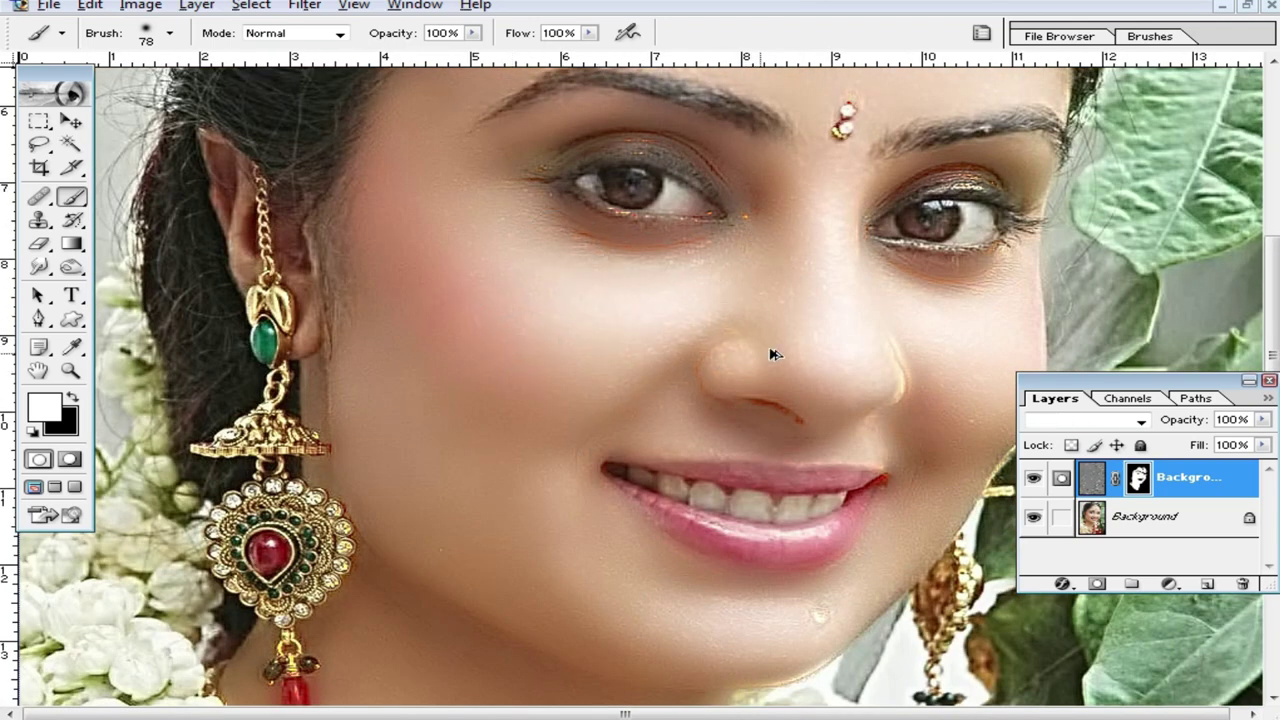
{"action": "left_click", "coordinate": [1269, 381]}
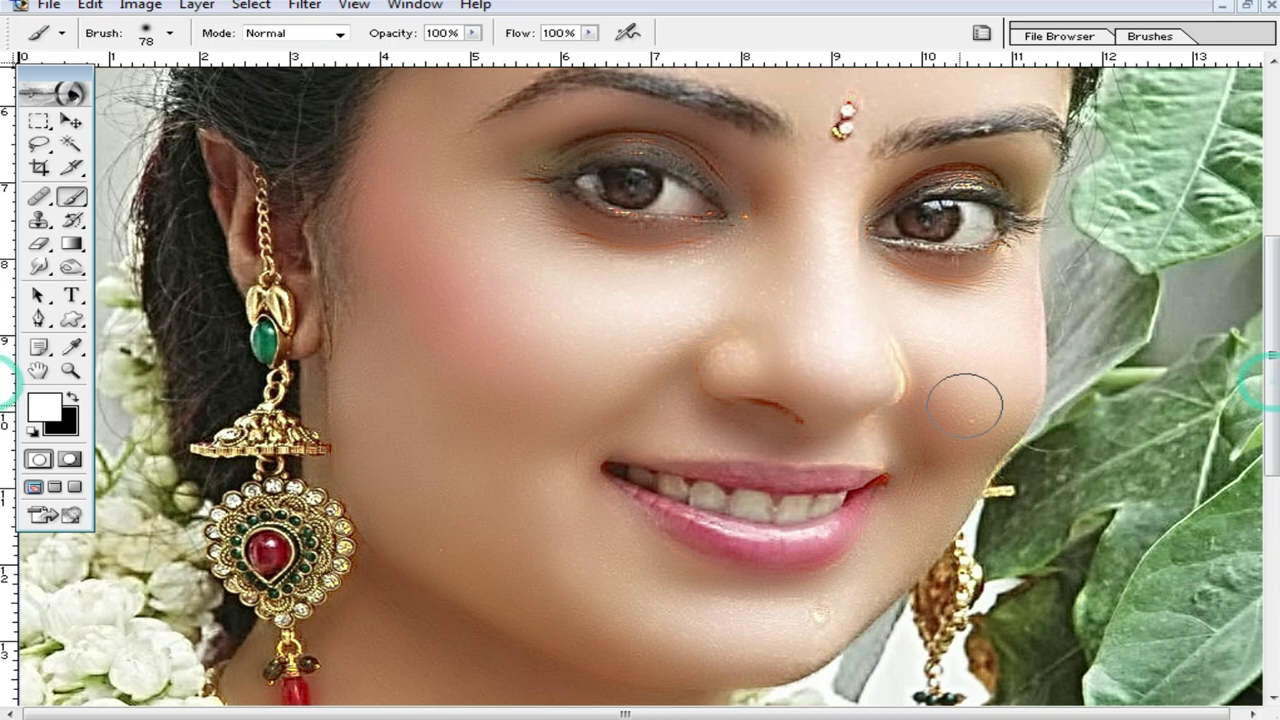
Close the portrait without saving, show an enlarged Actions panel, and bring up the Open dialog
{"action": "left_click", "coordinate": [1272, 6]}
{"action": "left_click", "coordinate": [634, 284]}
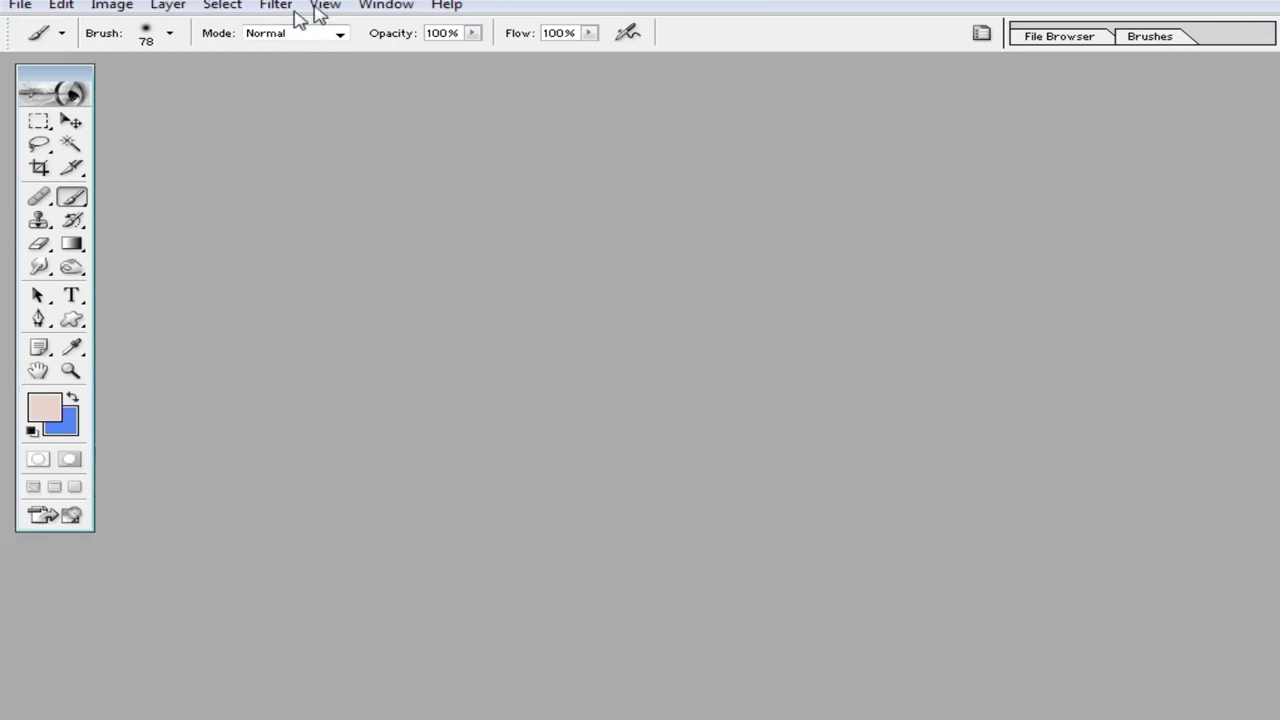
{"action": "left_click", "coordinate": [380, 6]}
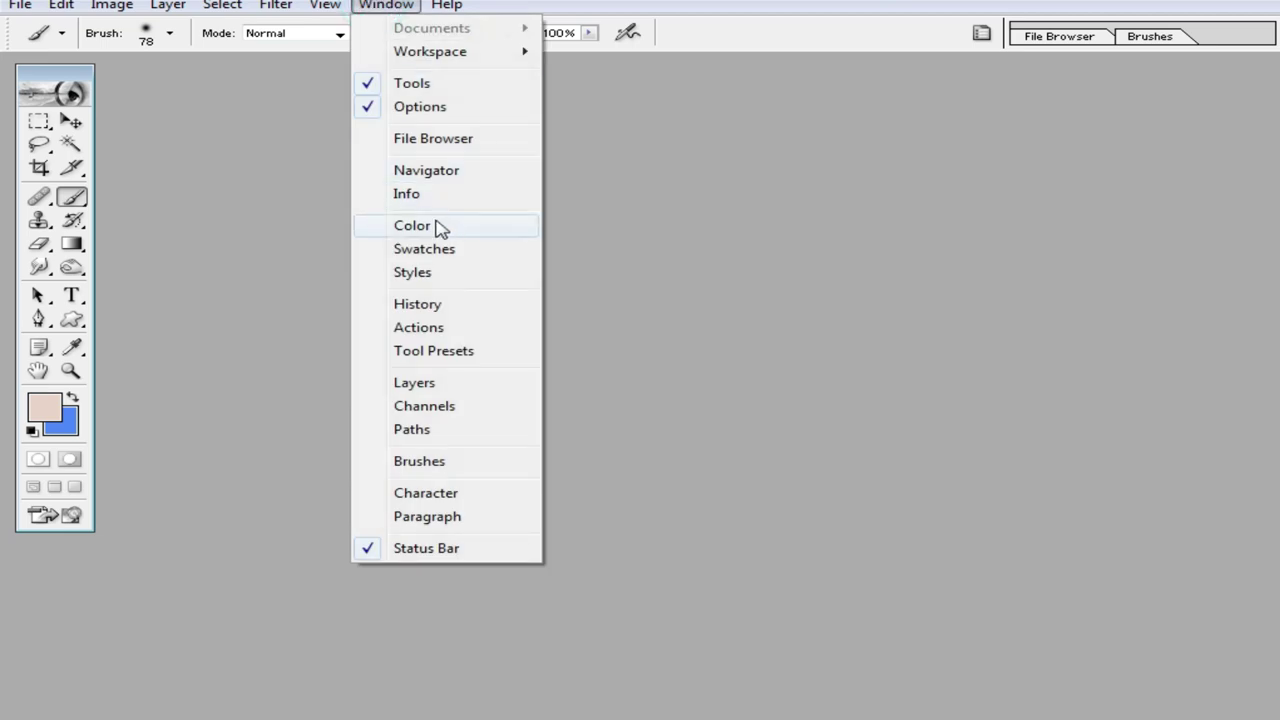
{"action": "left_click", "coordinate": [456, 331]}
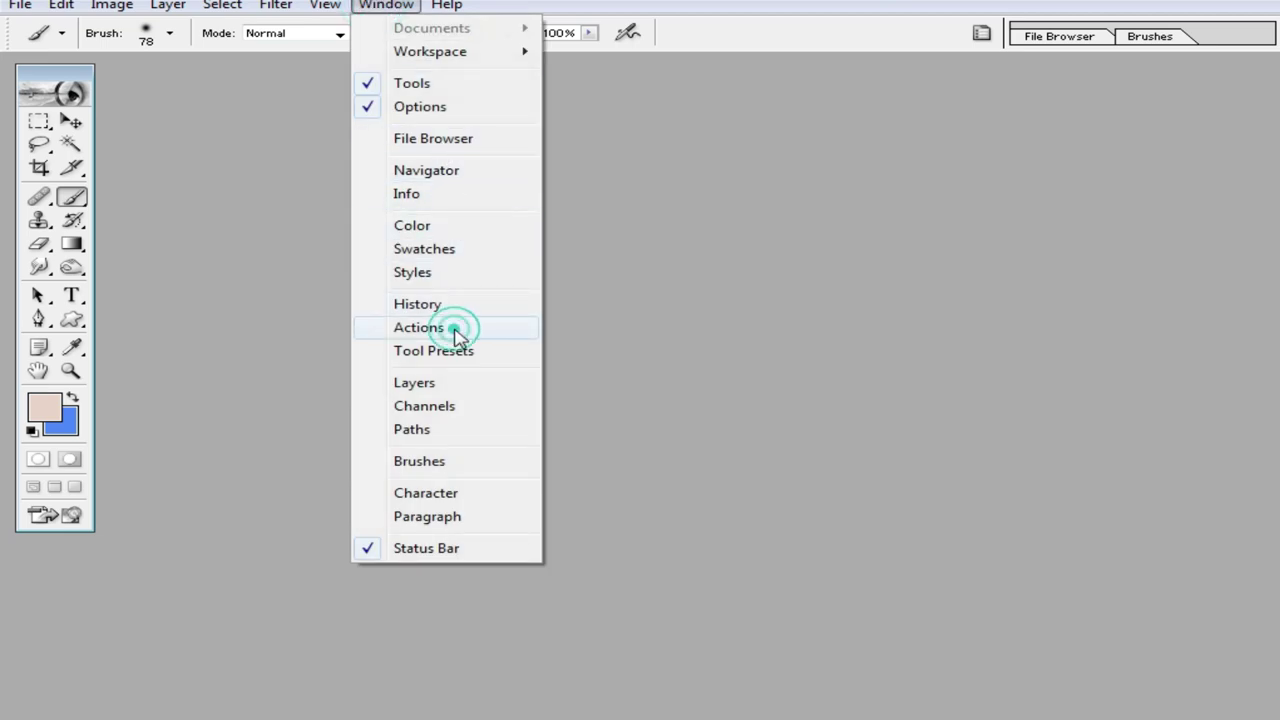
{"action": "left_click_drag", "start_coordinate": [1268, 338], "coordinate": [1272, 535]}
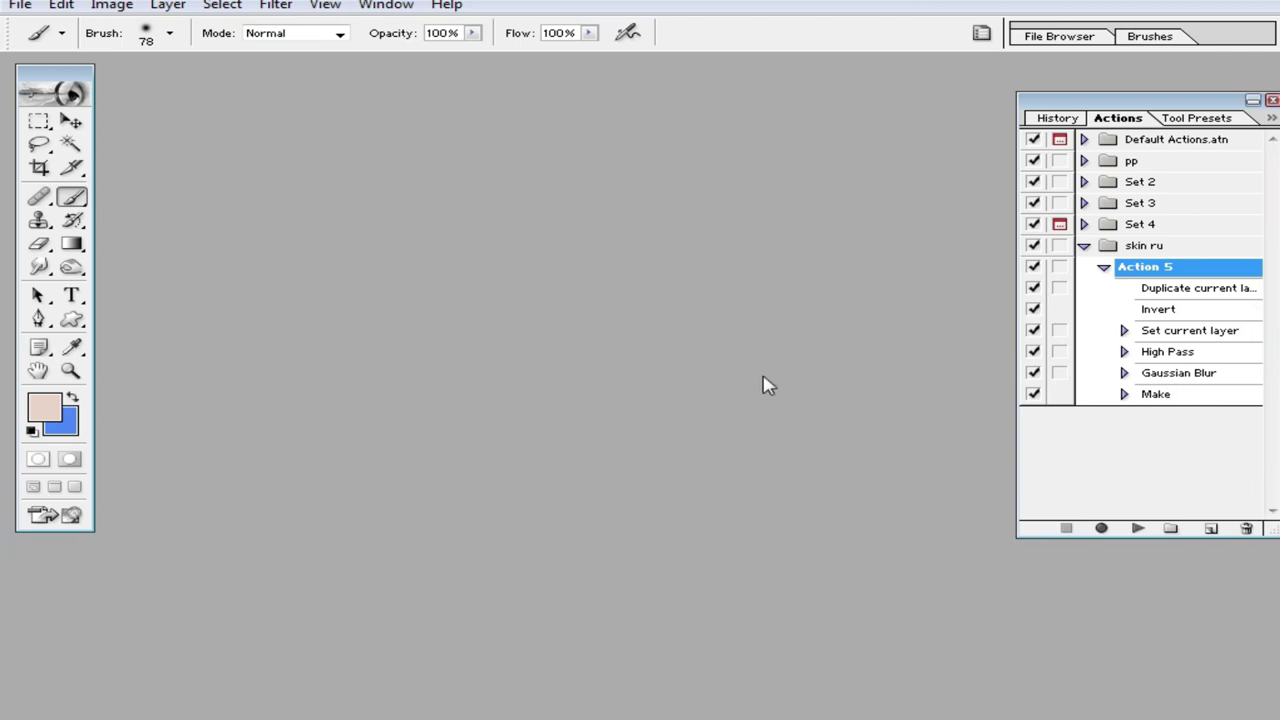
{"action": "double_click", "coordinate": [576, 328]}
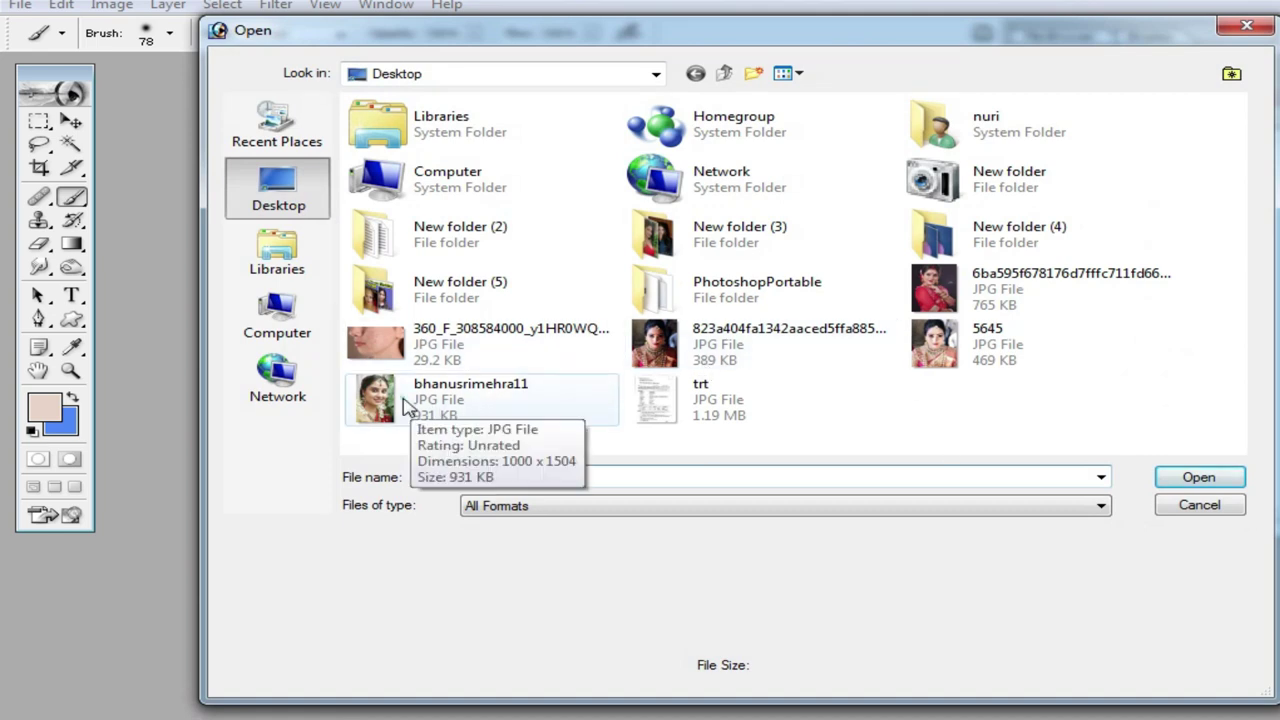
{"action": "double_click", "coordinate": [407, 408]}
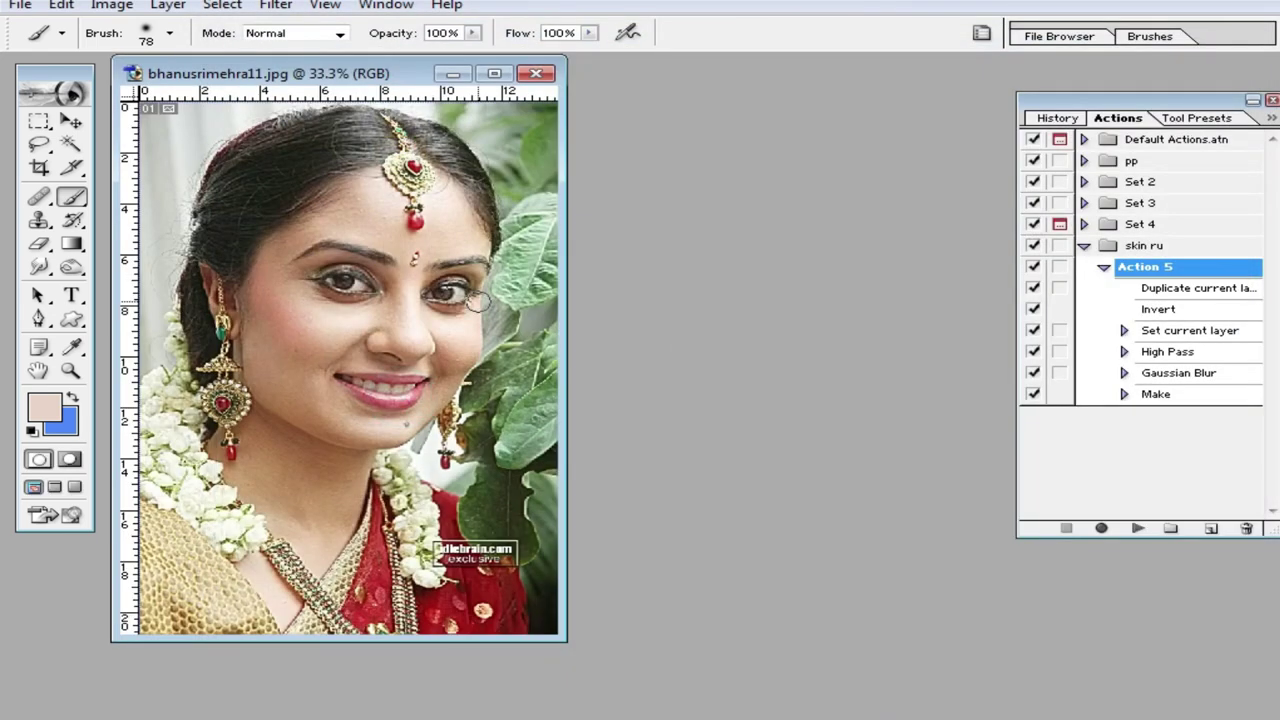
{"action": "key", "text": "F2"}
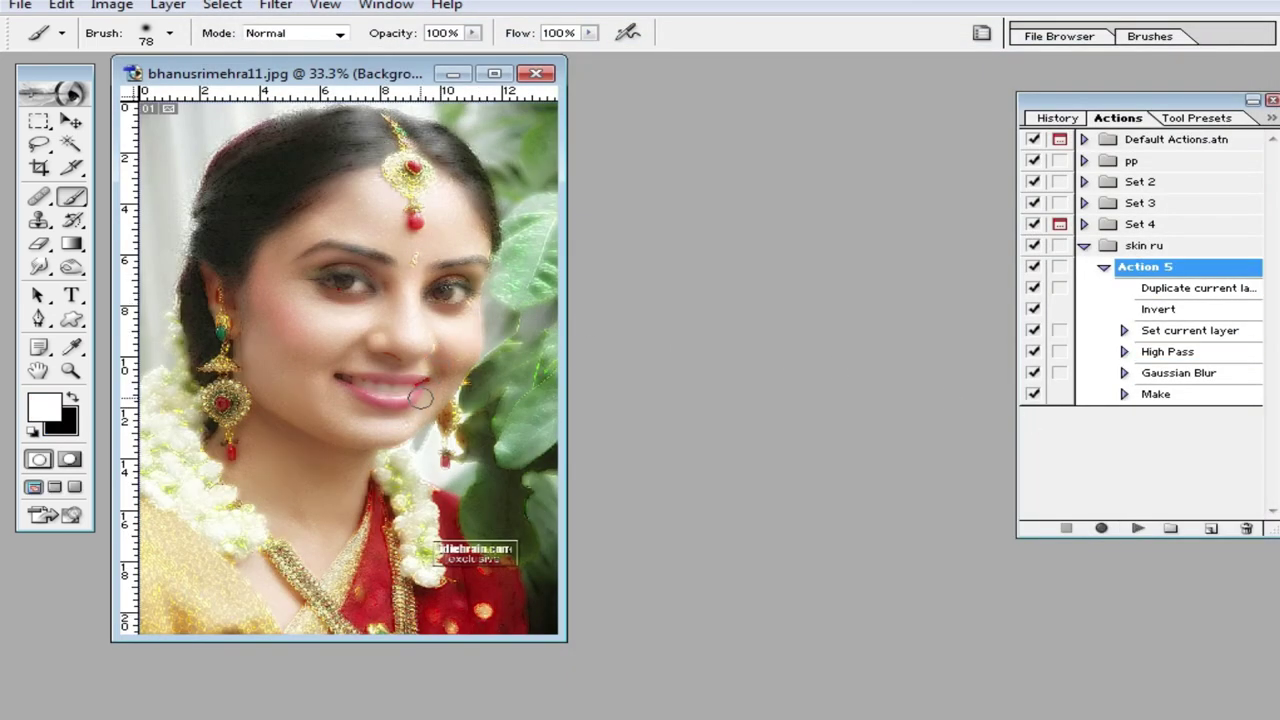
{"action": "key", "text": "ctrl+equal"}
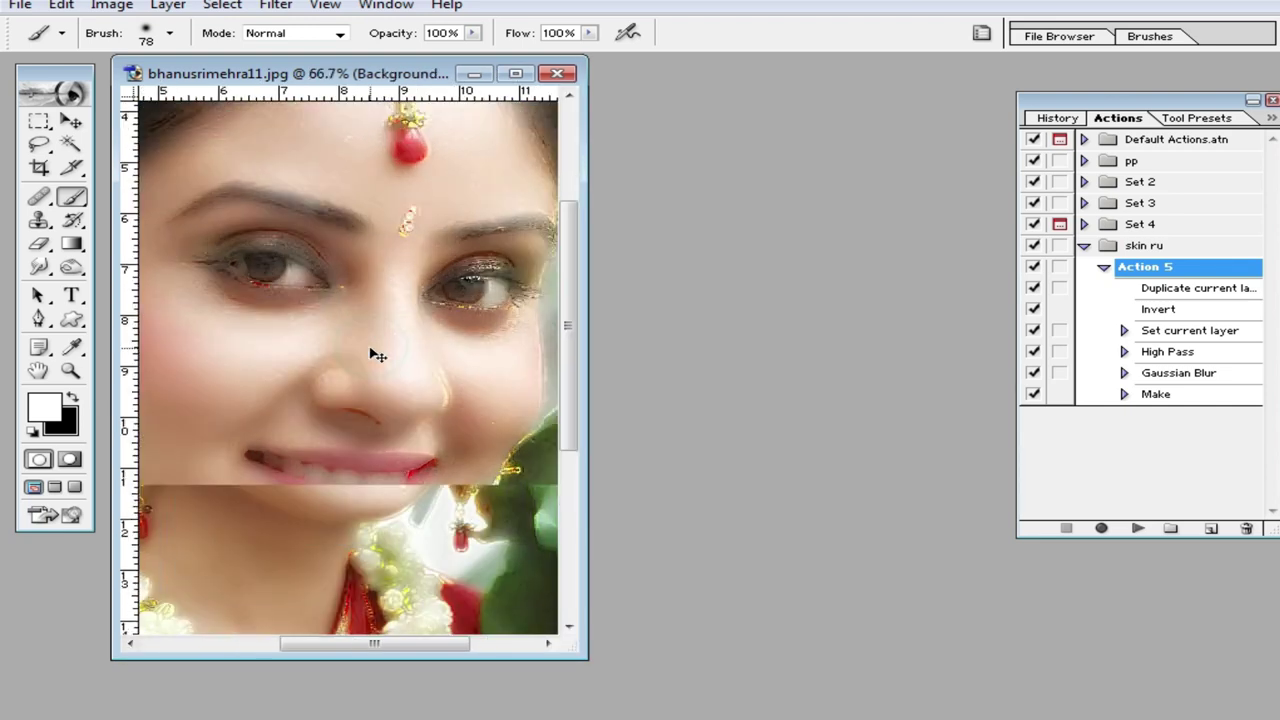
{"action": "key", "text": "ctrl+alt+z"}
{"action": "key", "text": "ctrl+alt+z"}
{"action": "key", "text": "ctrl+alt+z"}
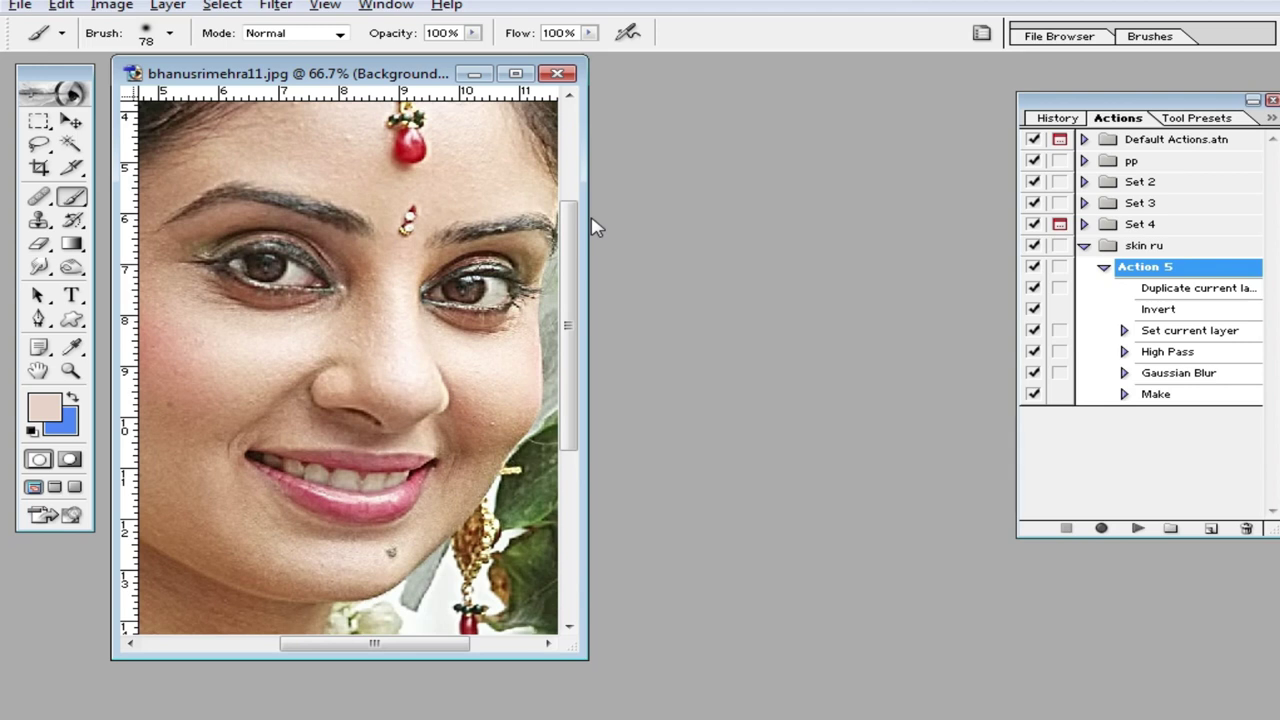
{"action": "left_click_drag", "start_coordinate": [388, 77], "coordinate": [630, 101]}
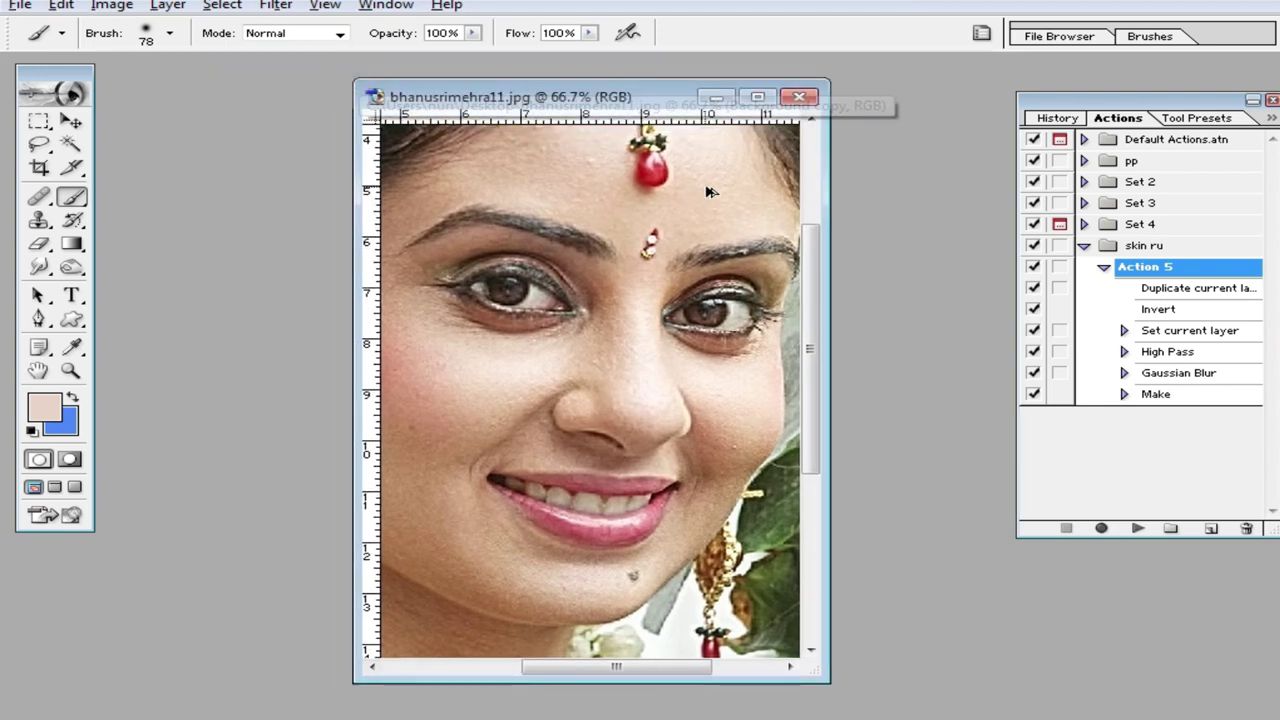
{"action": "left_click", "coordinate": [660, 310], "text": "ctrl+alt"}
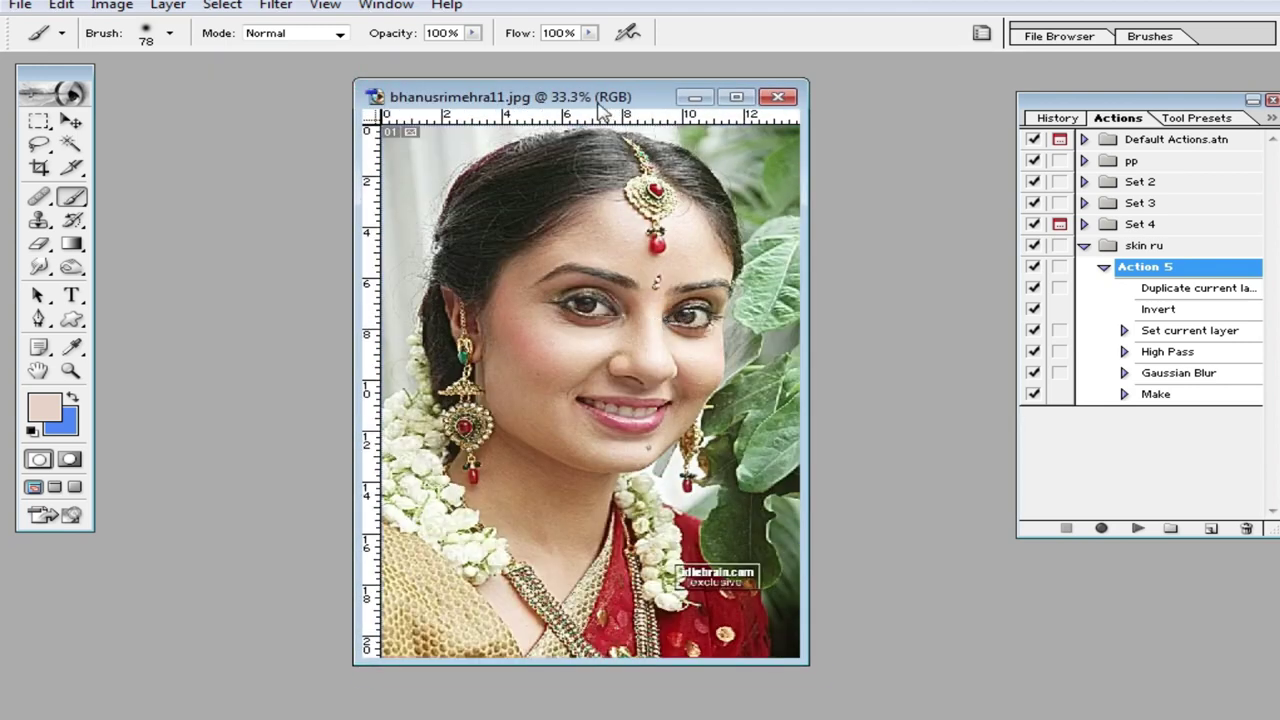
{"action": "left_click_drag", "start_coordinate": [602, 108], "coordinate": [542, 114]}
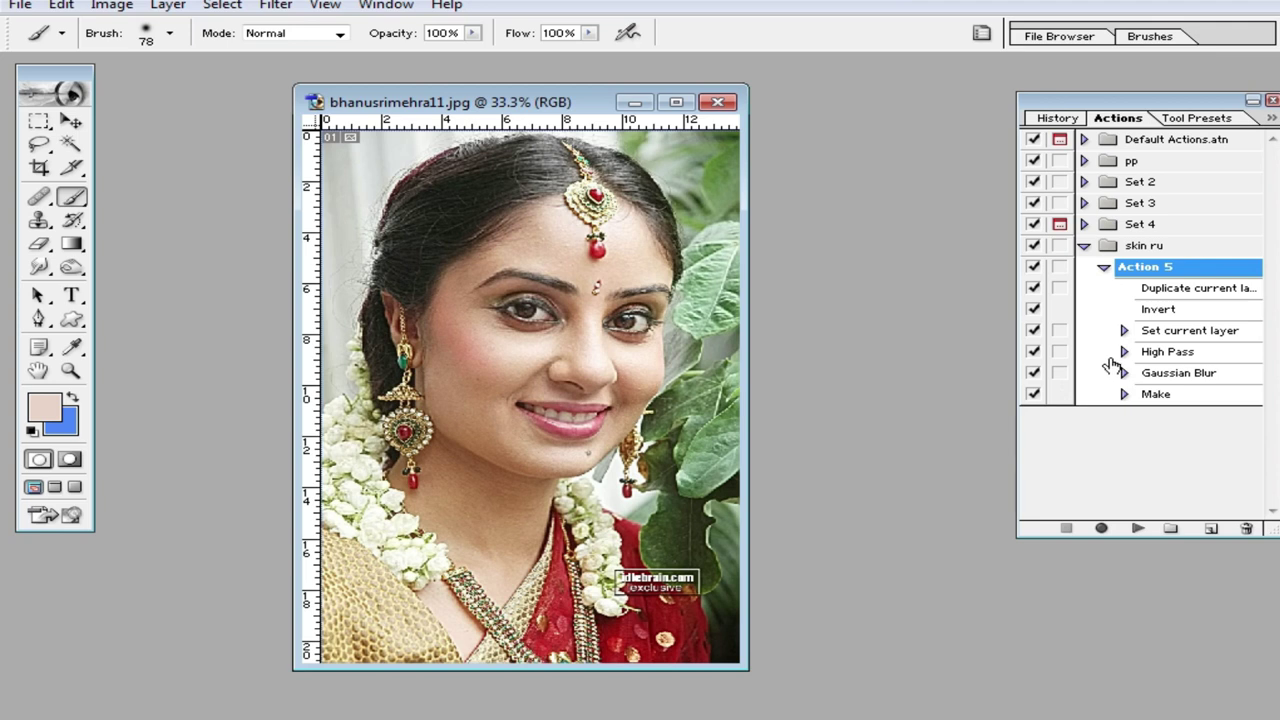
Enable dialog pauses for High Pass and Gaussian Blur and run the action with adjusted radii
{"action": "left_click", "coordinate": [1059, 352]}
{"action": "left_click", "coordinate": [1059, 374]}
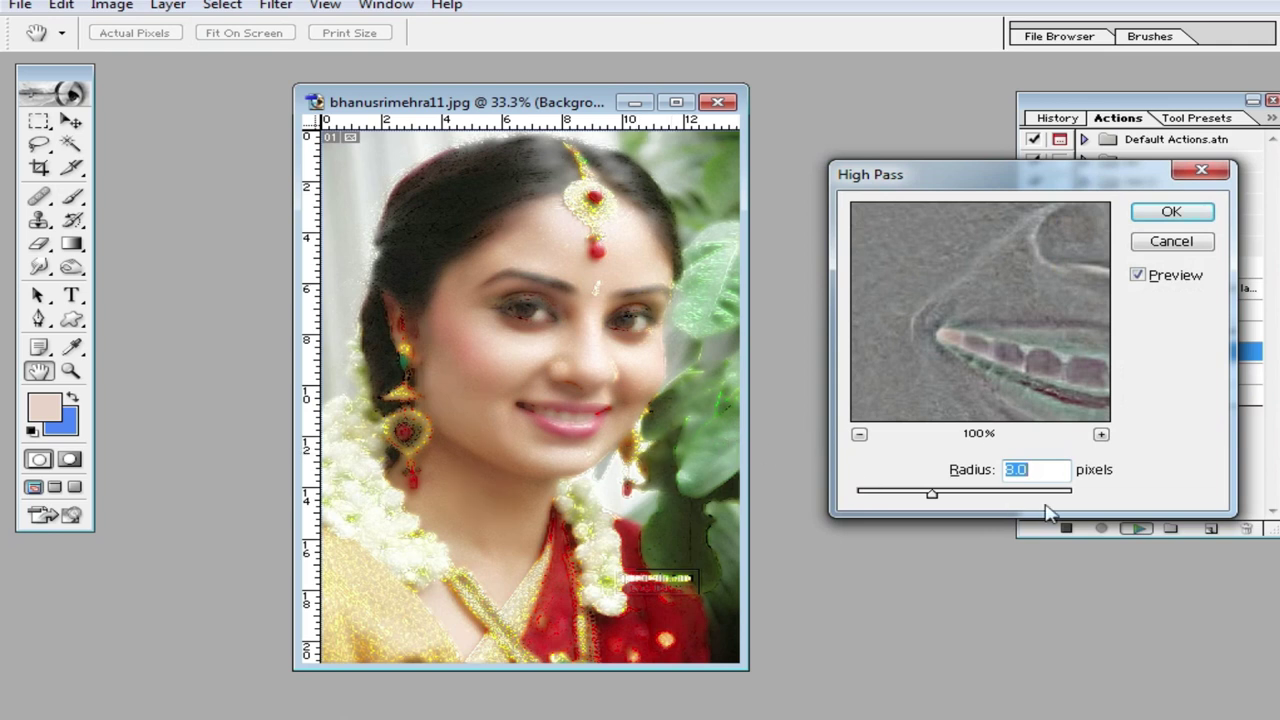
{"action": "mouse_move", "coordinate": [931, 497]}
{"action": "left_mouse_down"}
{"action": "mouse_move", "coordinate": [899, 497]}
{"action": "mouse_move", "coordinate": [955, 497]}
{"action": "mouse_move", "coordinate": [921, 497]}
{"action": "left_mouse_up"}
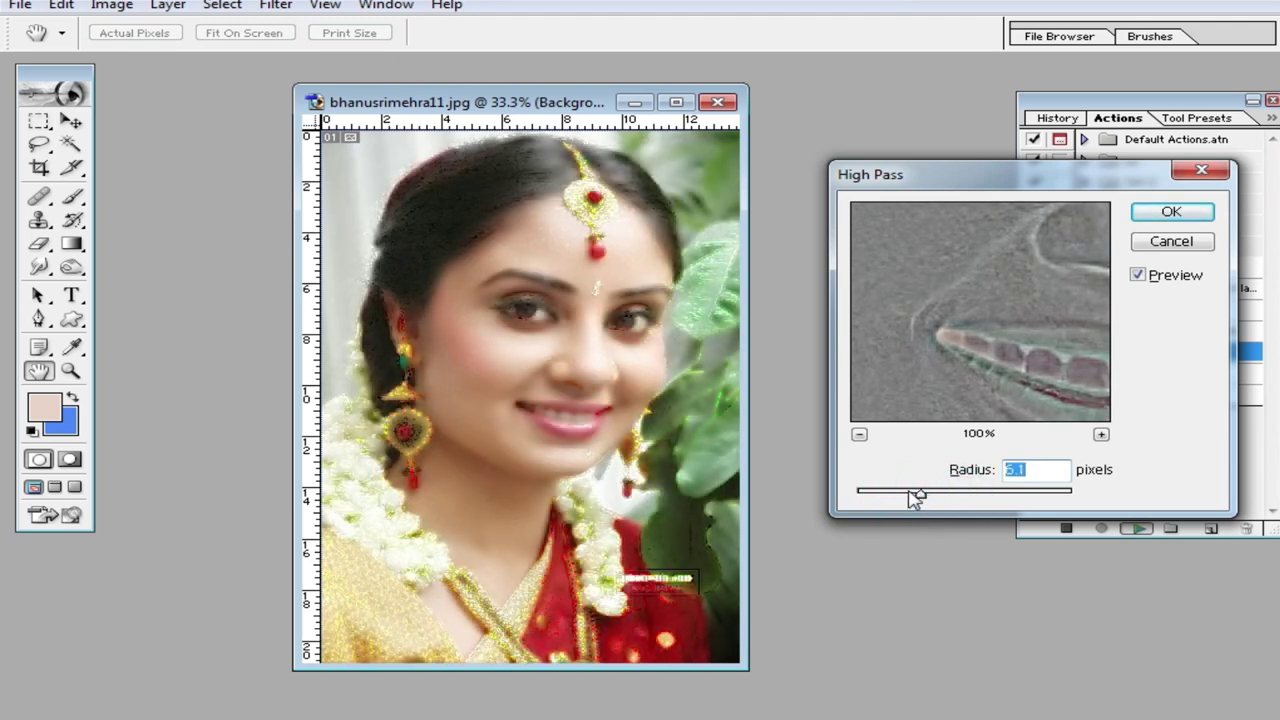
{"action": "left_click", "coordinate": [1171, 211]}
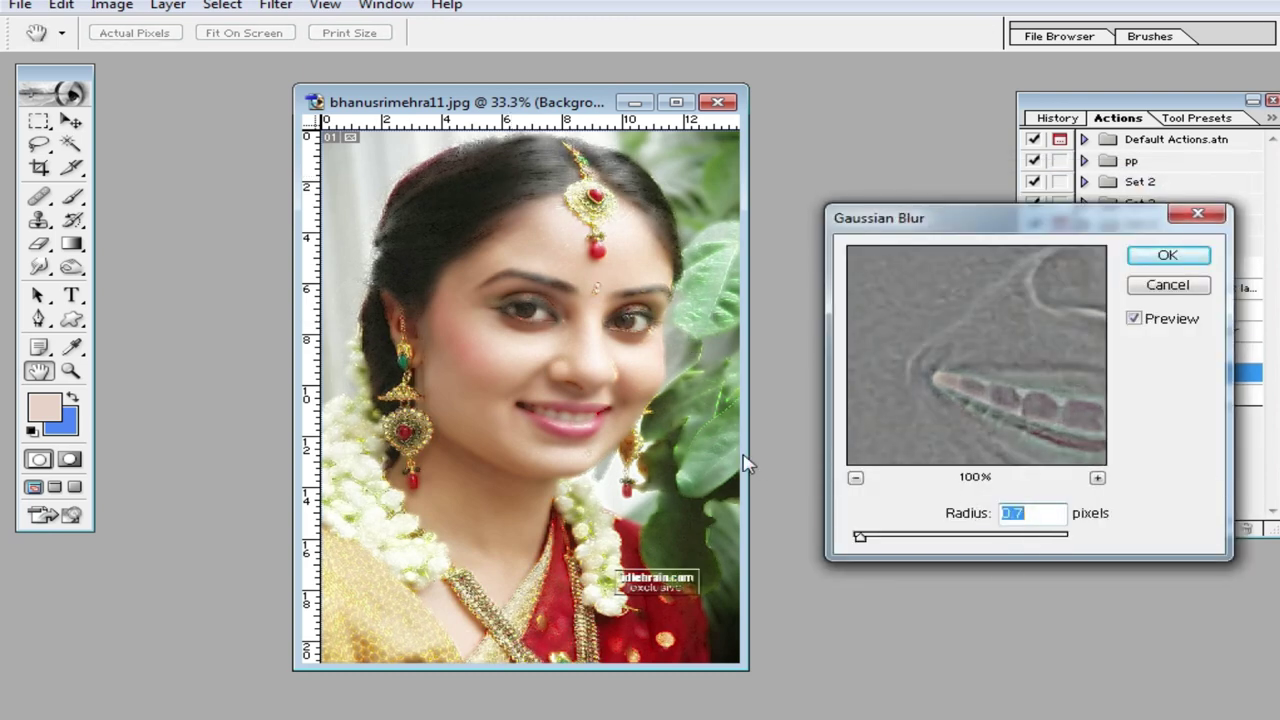
{"action": "mouse_move", "coordinate": [860, 540]}
{"action": "left_mouse_down"}
{"action": "mouse_move", "coordinate": [900, 542]}
{"action": "mouse_move", "coordinate": [848, 542]}
{"action": "left_mouse_up"}
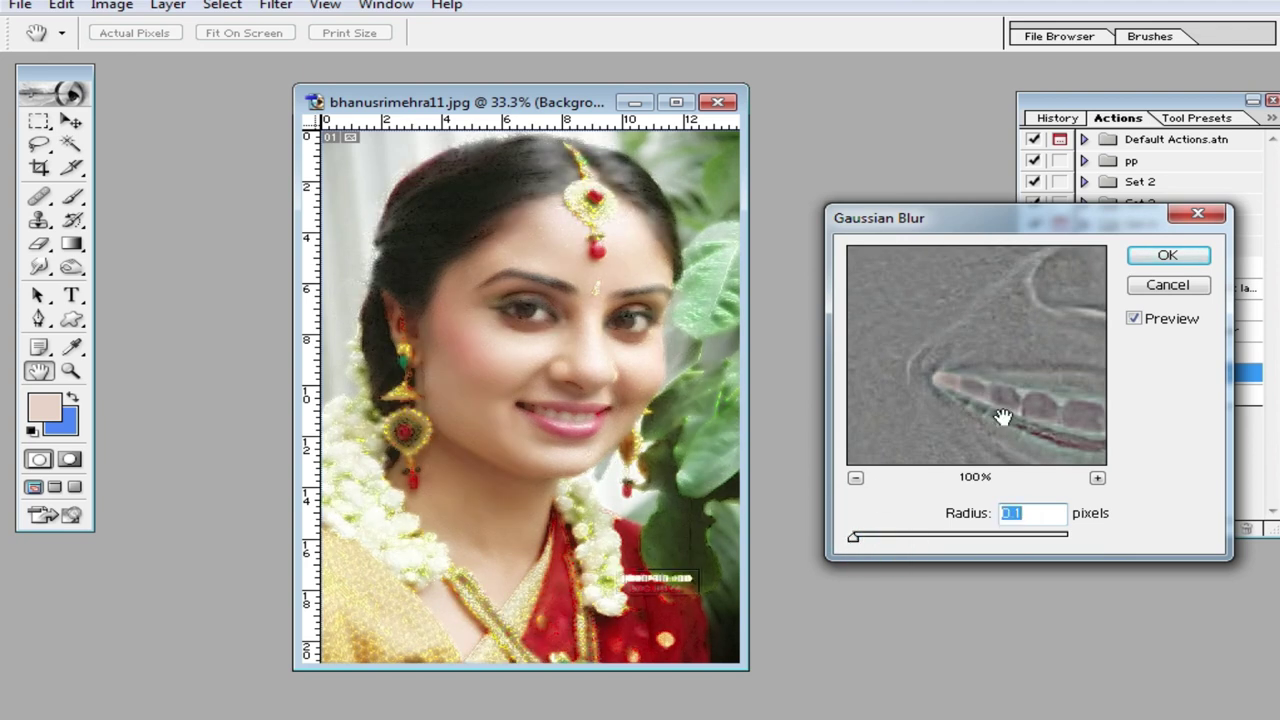
{"action": "left_click", "coordinate": [1165, 257]}
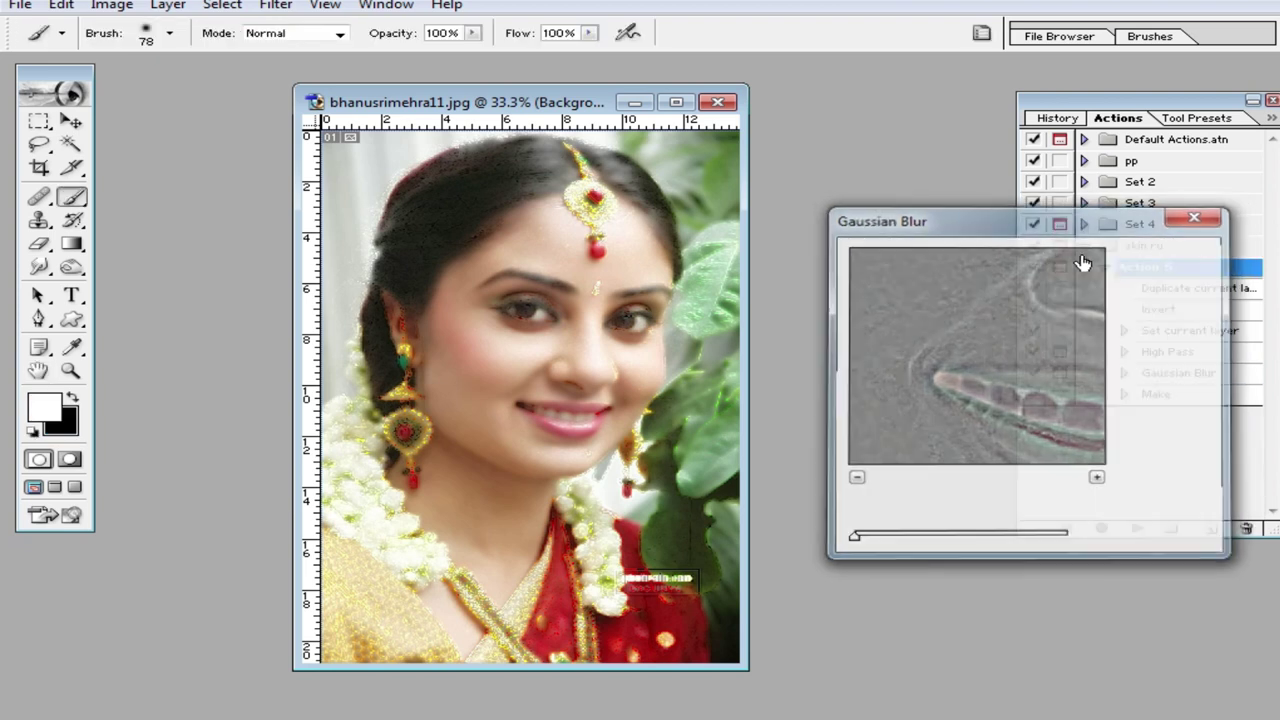
Change the High Pass step's radius to 2.9
{"action": "double_click", "coordinate": [1197, 358]}
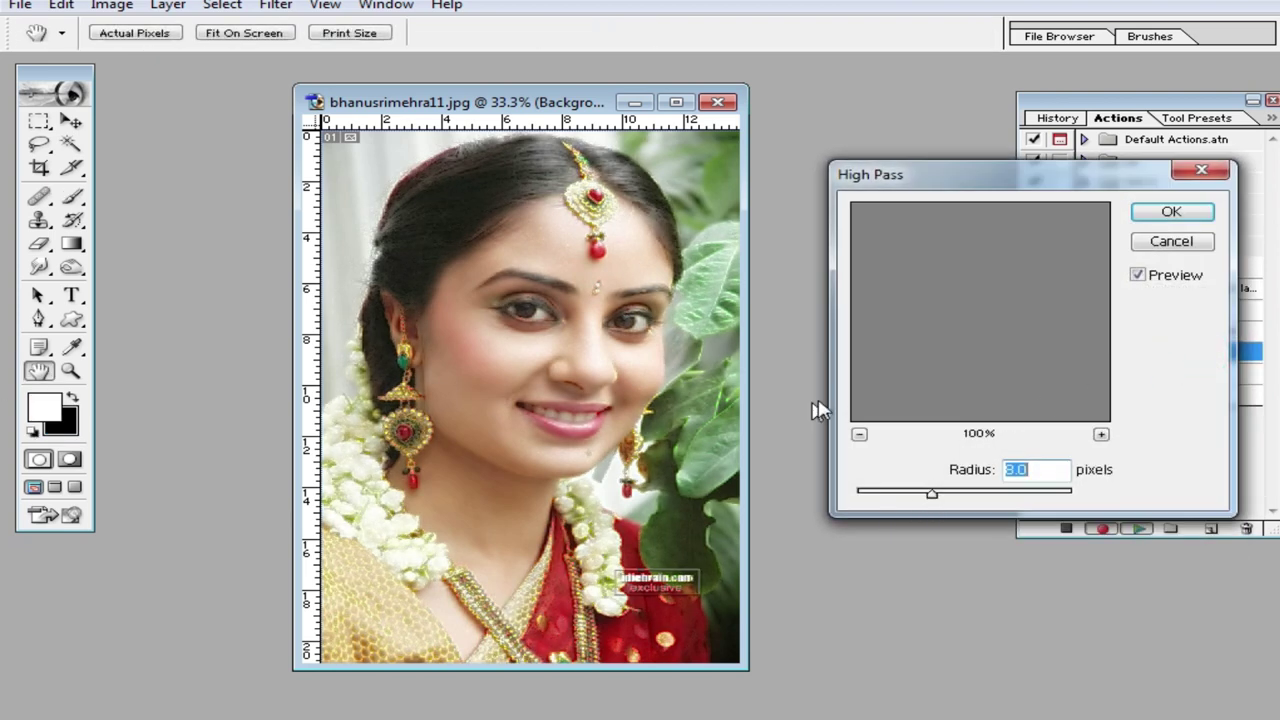
{"action": "mouse_move", "coordinate": [941, 490]}
{"action": "left_mouse_down"}
{"action": "mouse_move", "coordinate": [888, 493]}
{"action": "mouse_move", "coordinate": [1000, 491]}
{"action": "mouse_move", "coordinate": [886, 496]}
{"action": "left_mouse_up"}
{"action": "key", "text": "Return"}
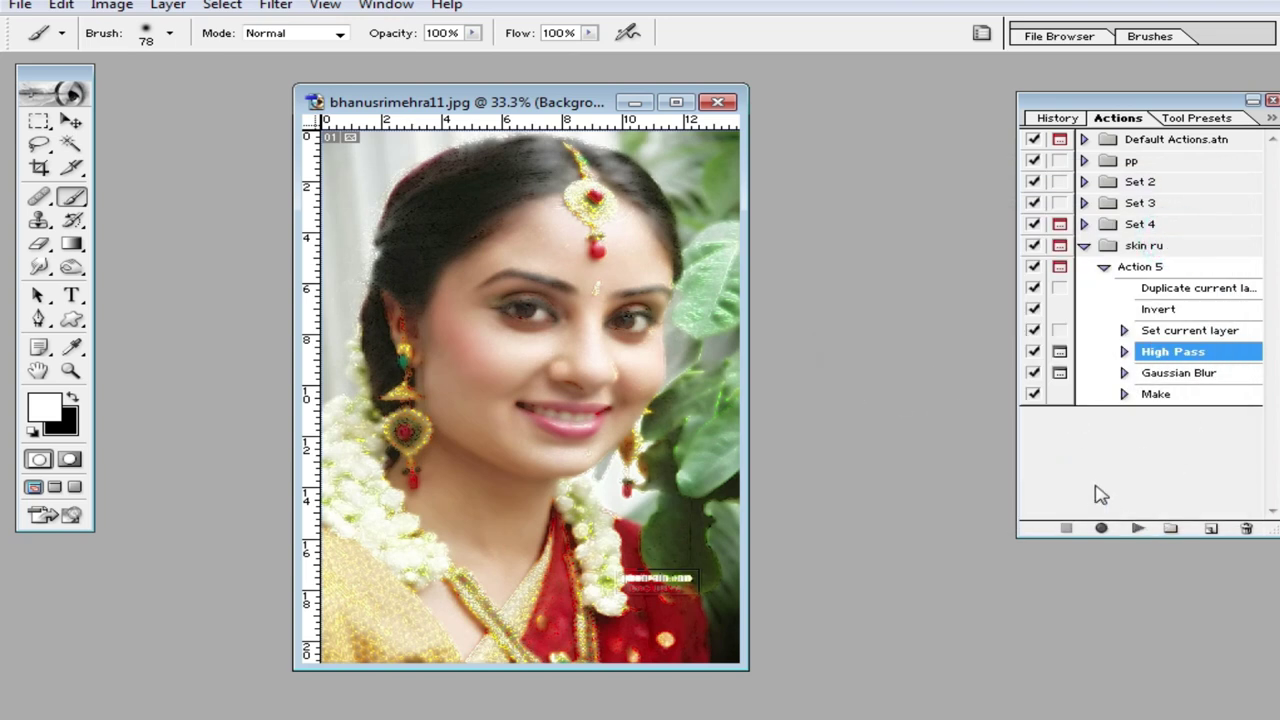
Confirm the High Pass step and show the Layers panel below the action steps
{"action": "left_click", "coordinate": [1195, 208]}
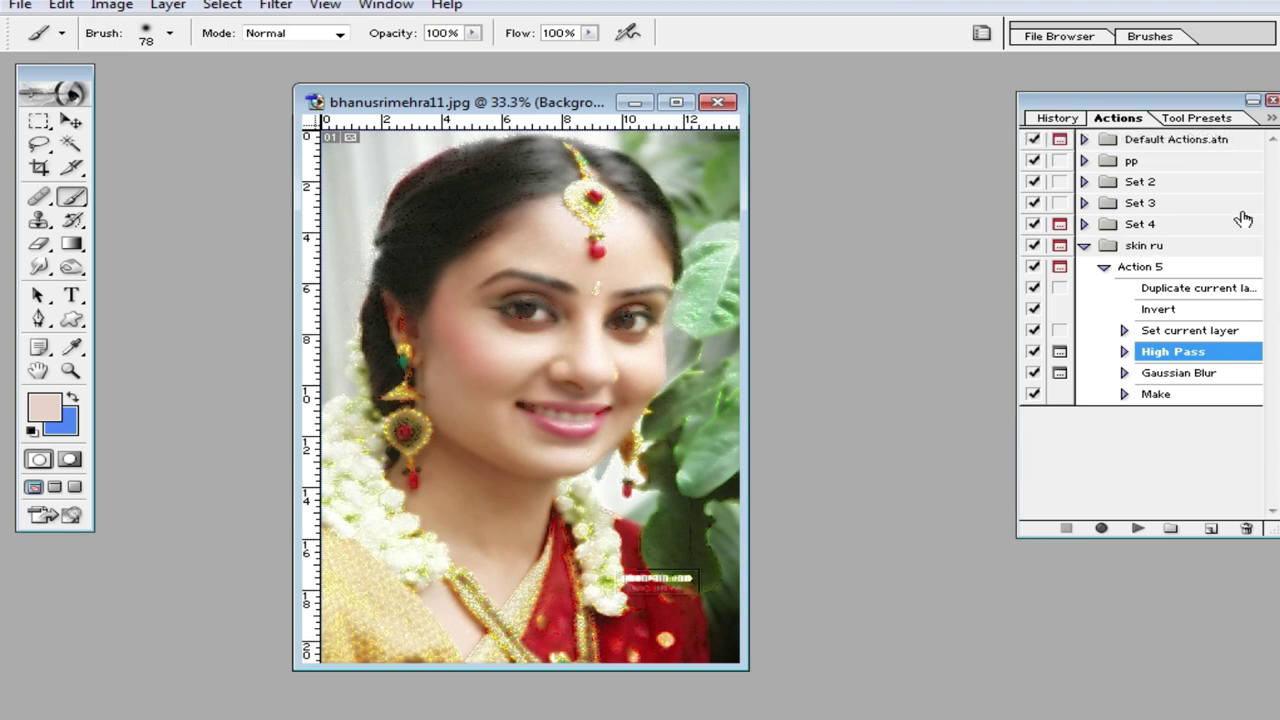
{"action": "left_click", "coordinate": [386, 6]}
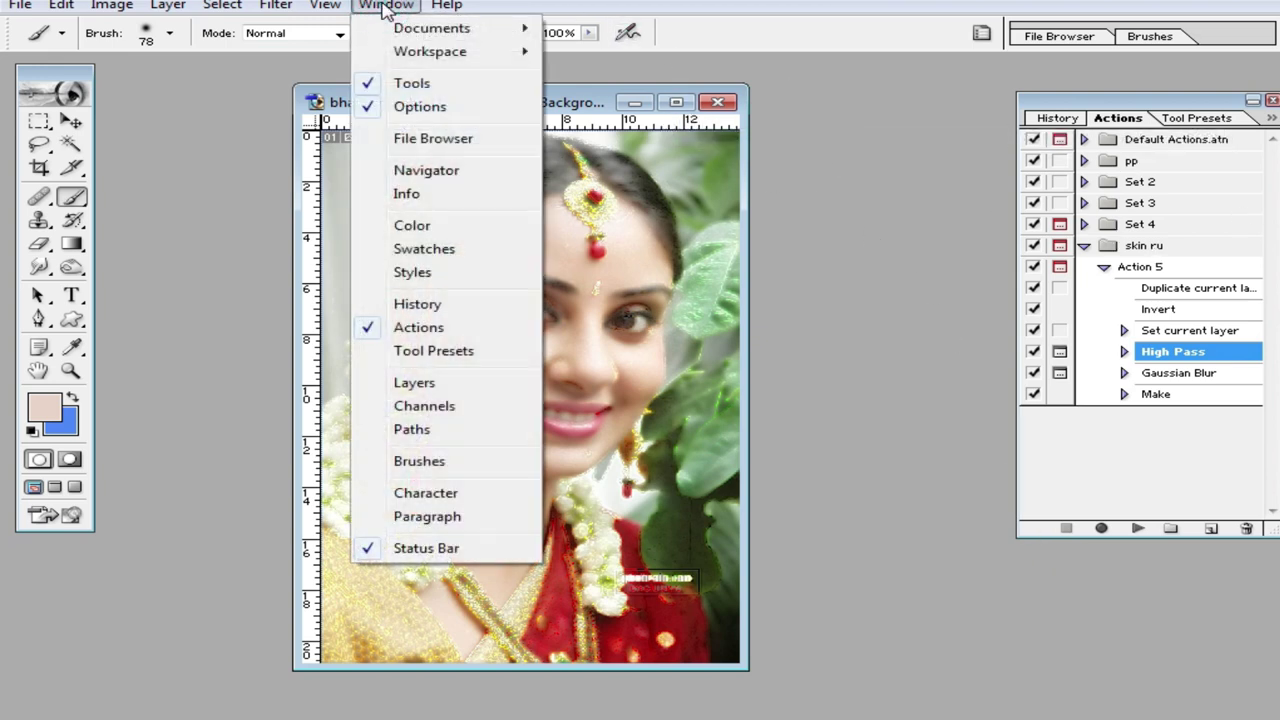
{"action": "left_click", "coordinate": [414, 382]}
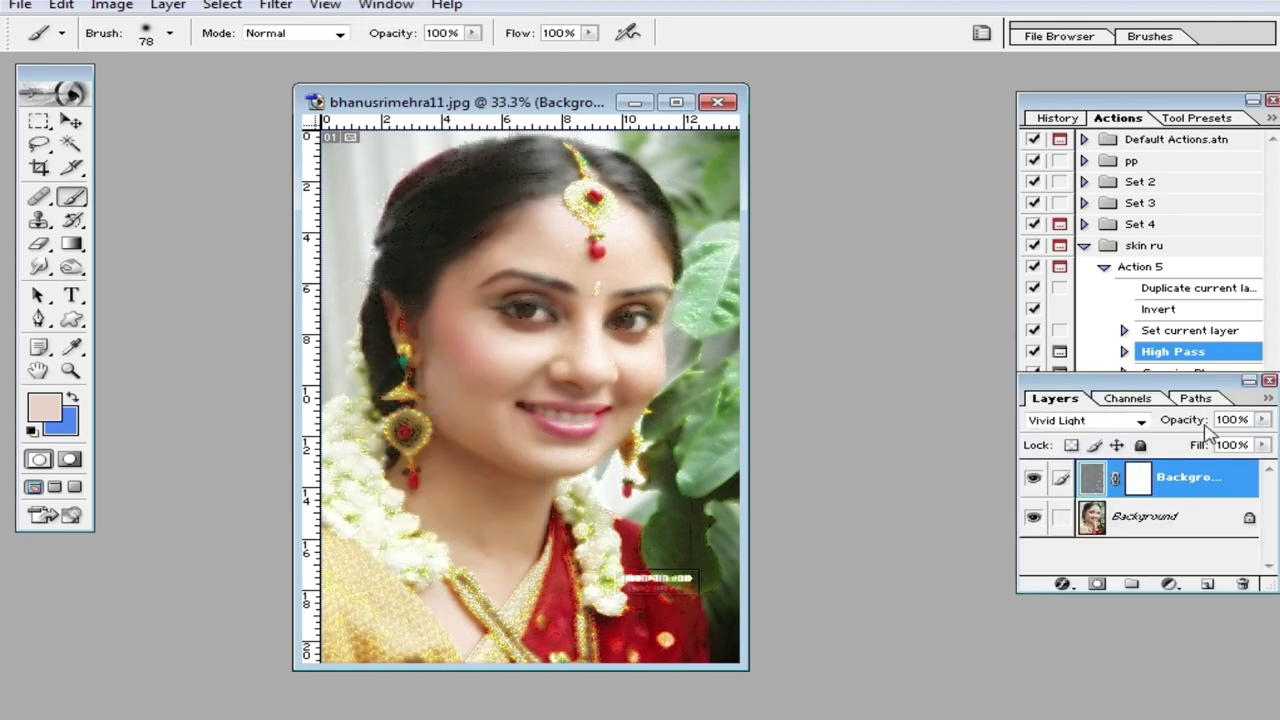
{"action": "mouse_move", "coordinate": [1157, 384]}
{"action": "left_mouse_down"}
{"action": "mouse_move", "coordinate": [1085, 490]}
{"action": "mouse_move", "coordinate": [1100, 481]}
{"action": "left_mouse_up"}
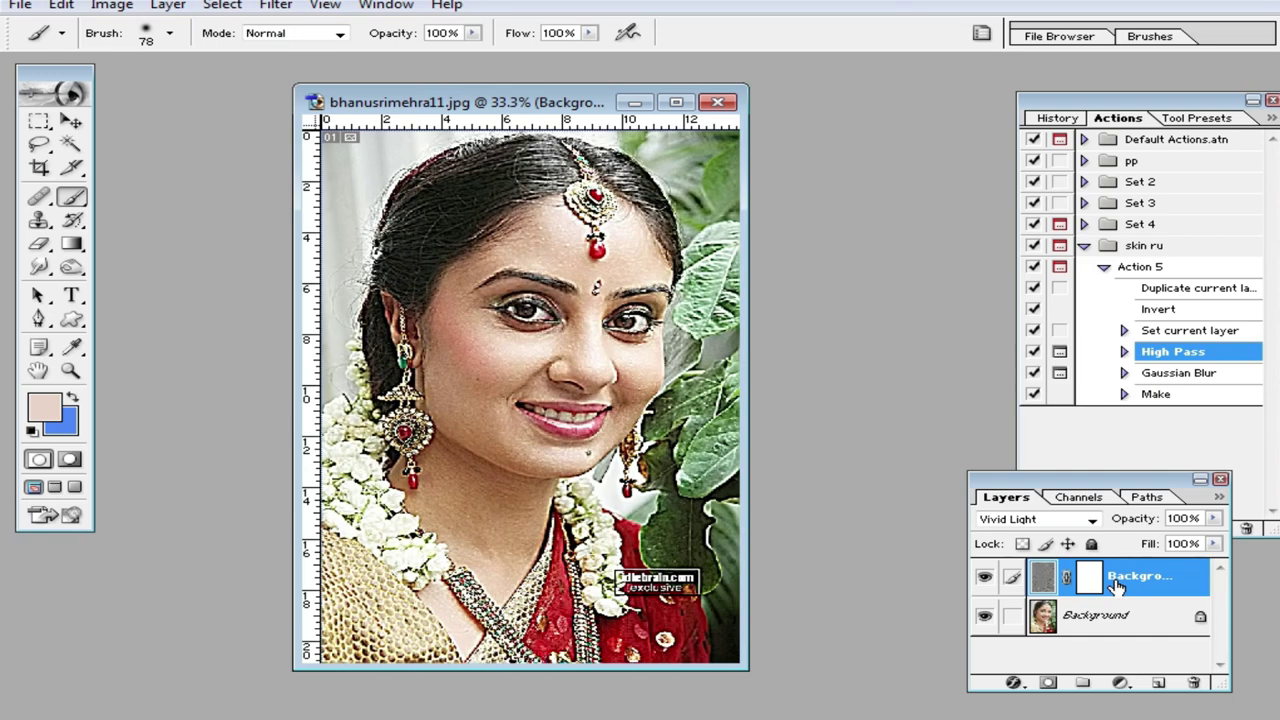
Zoom into the face, paint a trial white stroke on the cheek, then undo it
{"action": "double_click", "coordinate": [528, 102]}
{"action": "left_click", "coordinate": [686, 371]}
{"action": "left_click", "coordinate": [655, 443]}
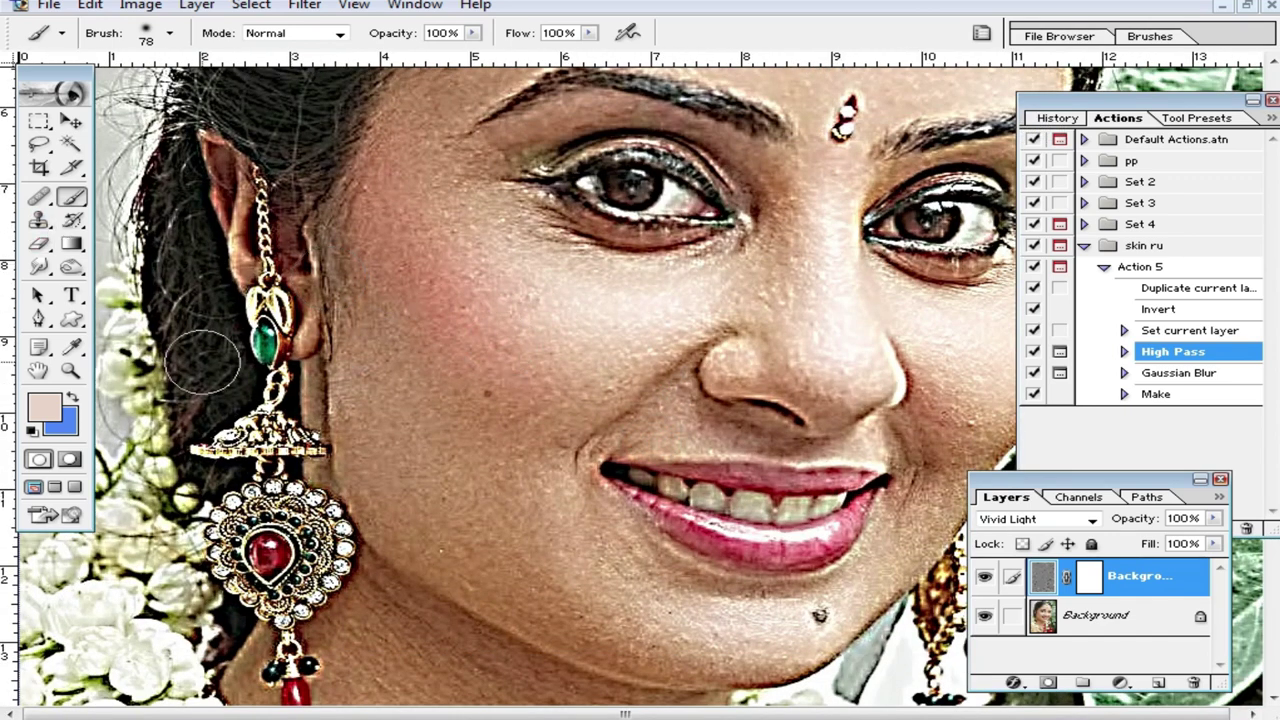
{"action": "key", "text": "d"}
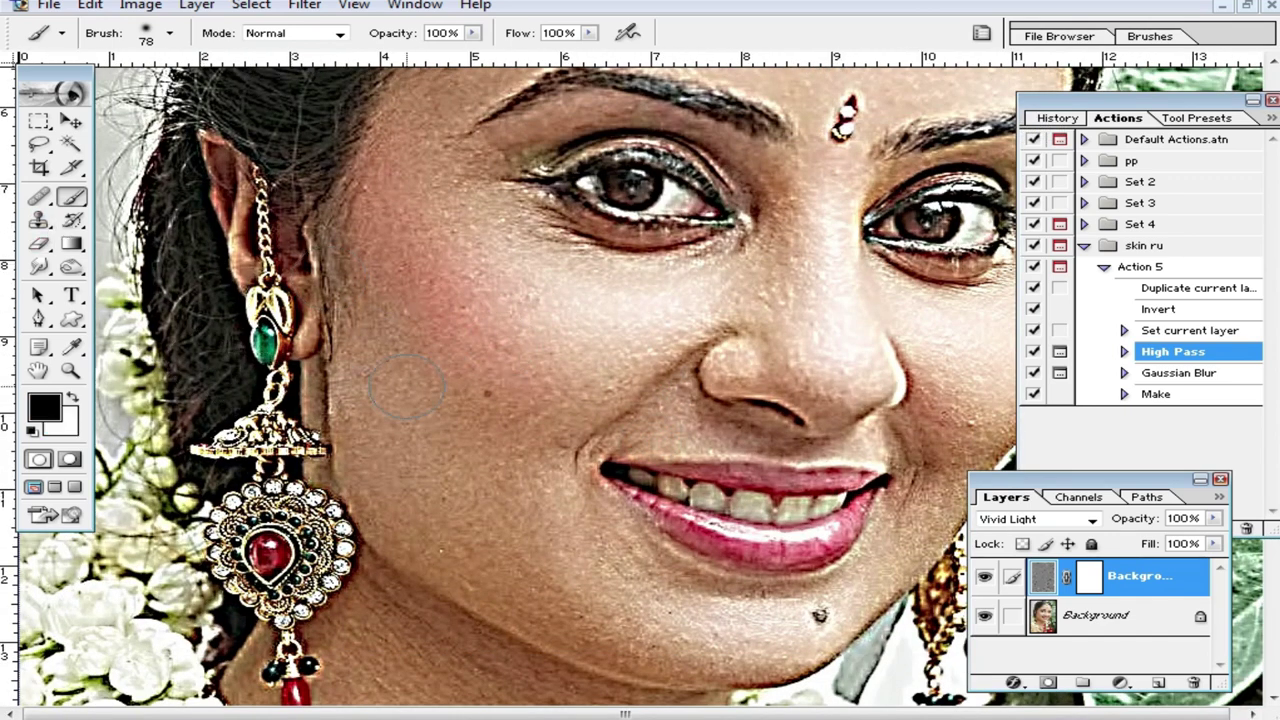
{"action": "key", "text": "x"}
{"action": "mouse_move", "coordinate": [585, 330]}
{"action": "left_mouse_down"}
{"action": "mouse_move", "coordinate": [586, 351]}
{"action": "mouse_move", "coordinate": [512, 460]}
{"action": "mouse_move", "coordinate": [471, 257]}
{"action": "mouse_move", "coordinate": [491, 520]}
{"action": "mouse_move", "coordinate": [574, 530]}
{"action": "left_mouse_up"}
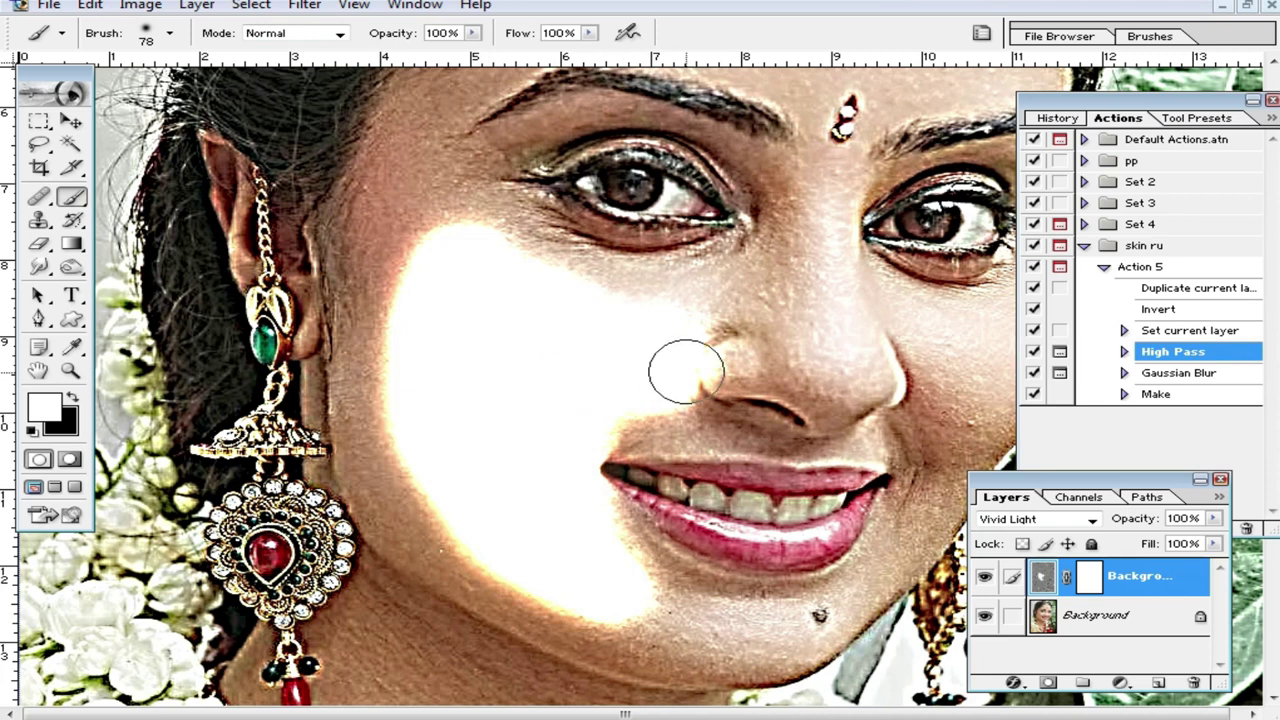
{"action": "key", "text": "ctrl+z"}
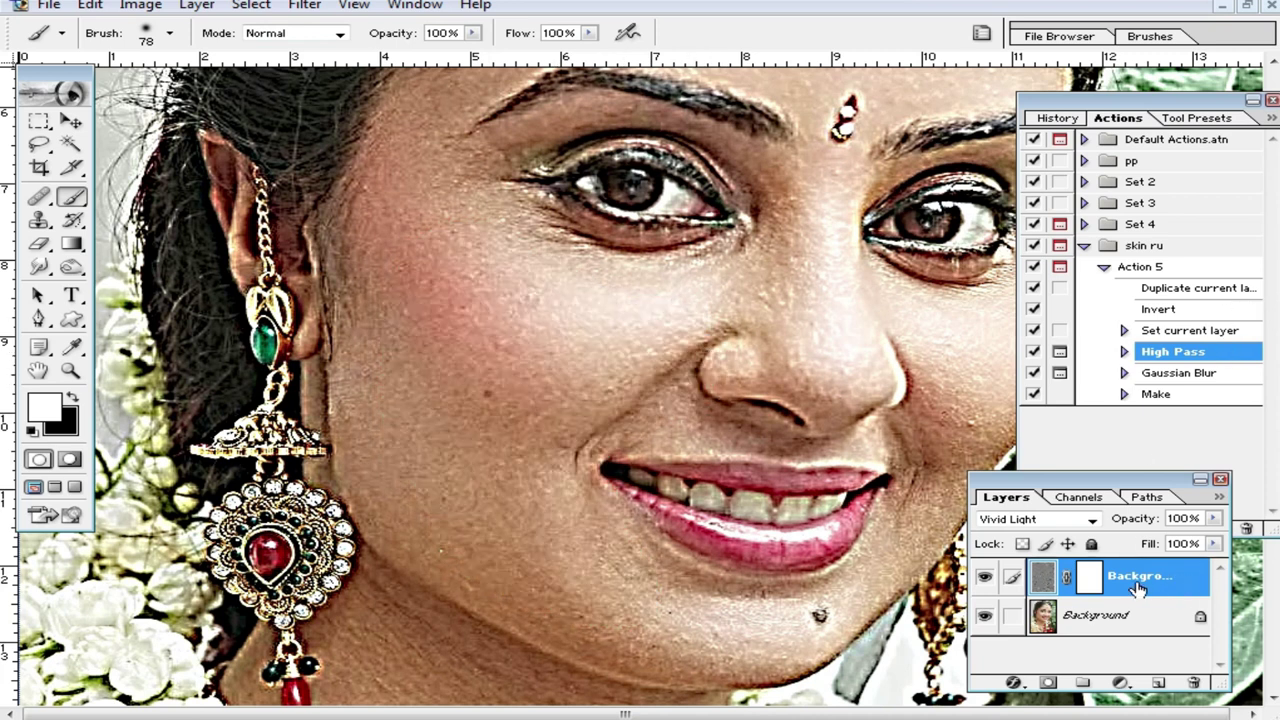
Delete the Background copy softening layer
{"action": "right_click", "coordinate": [1136, 580]}
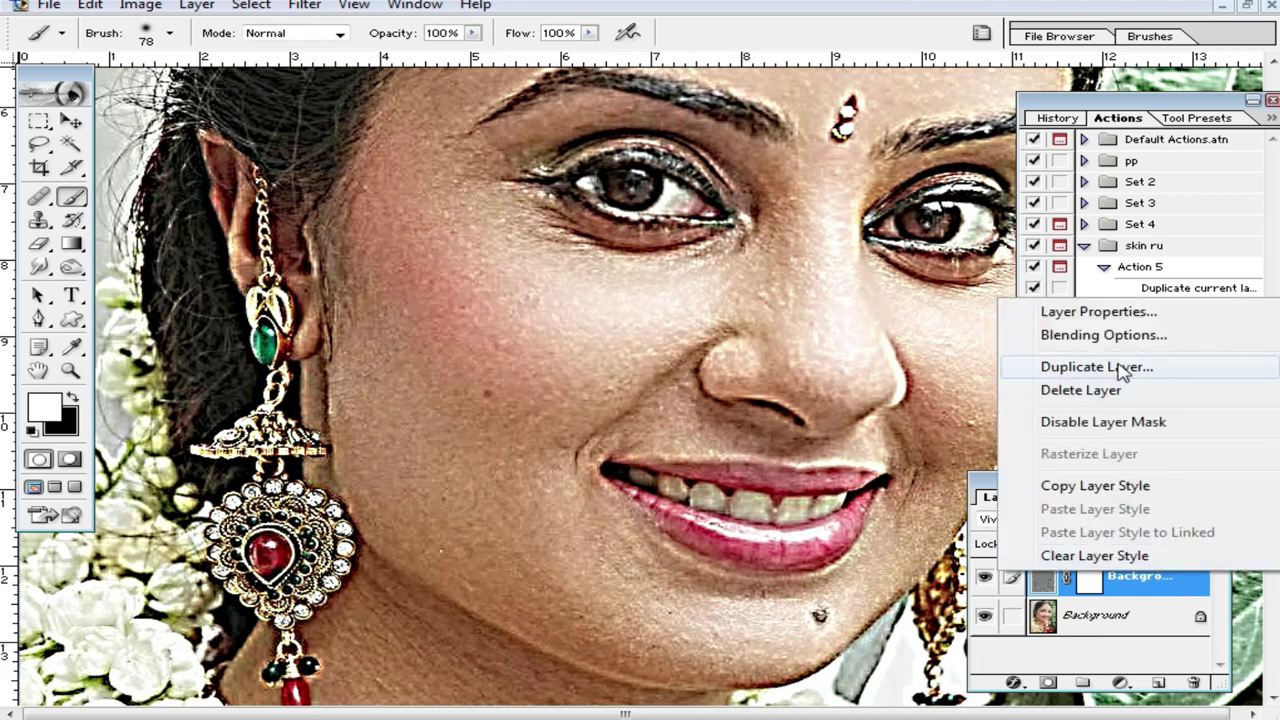
{"action": "left_click", "coordinate": [1085, 390]}
{"action": "left_click", "coordinate": [545, 285]}
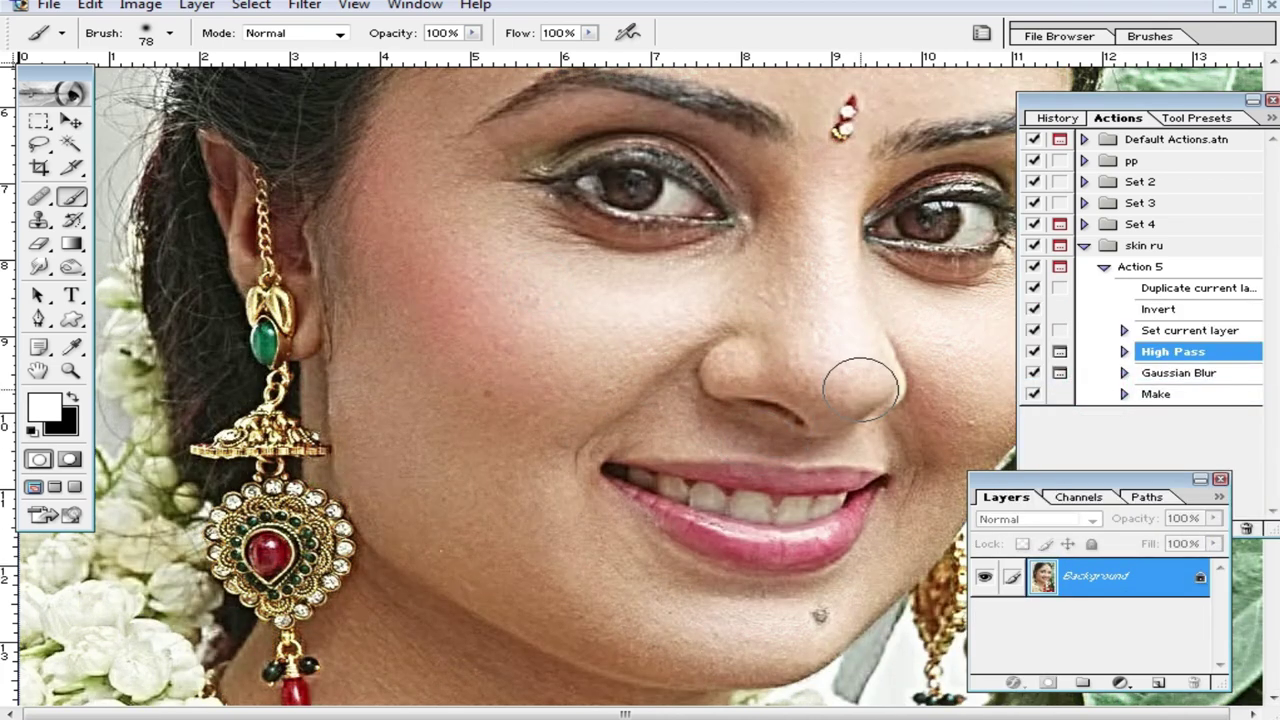
Replay Action 5 with High Pass radius 5.0 and Gaussian Blur radius 1.3
{"action": "key", "text": "F2"}
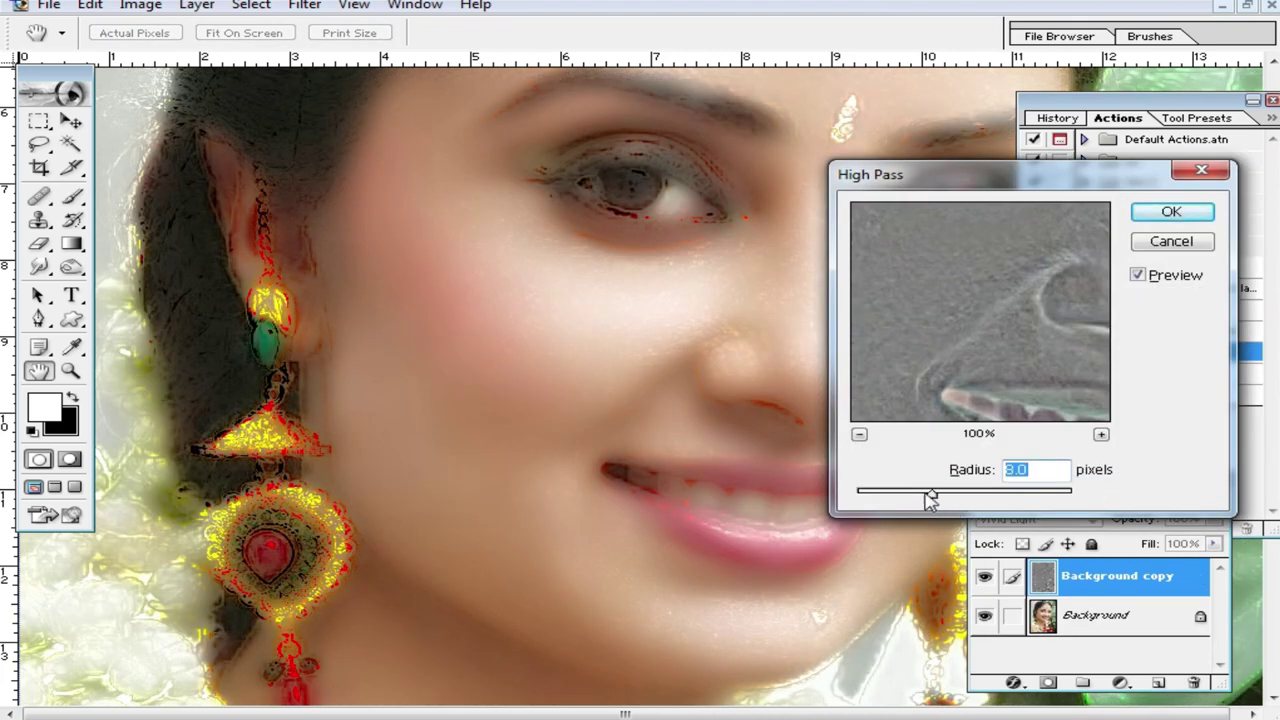
{"action": "mouse_move", "coordinate": [929, 500]}
{"action": "left_mouse_down"}
{"action": "mouse_move", "coordinate": [903, 494]}
{"action": "mouse_move", "coordinate": [966, 500]}
{"action": "mouse_move", "coordinate": [913, 500]}
{"action": "left_mouse_up"}
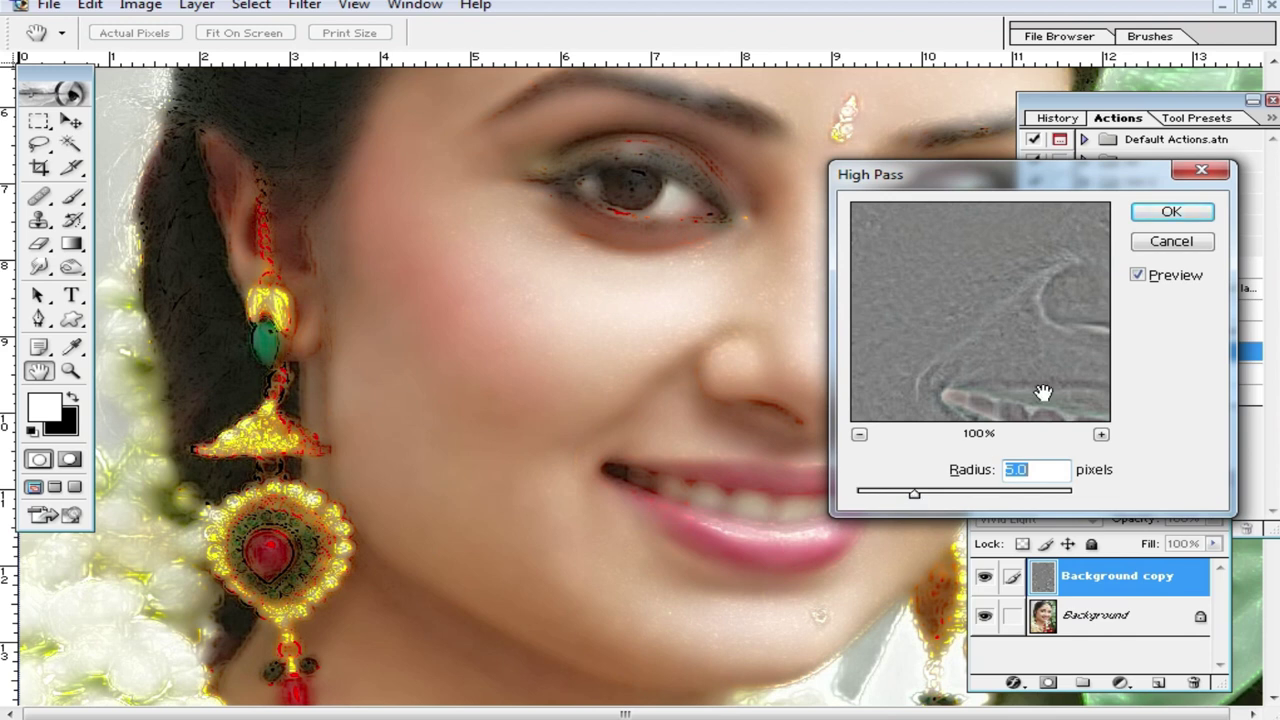
{"action": "left_click", "coordinate": [1171, 214]}
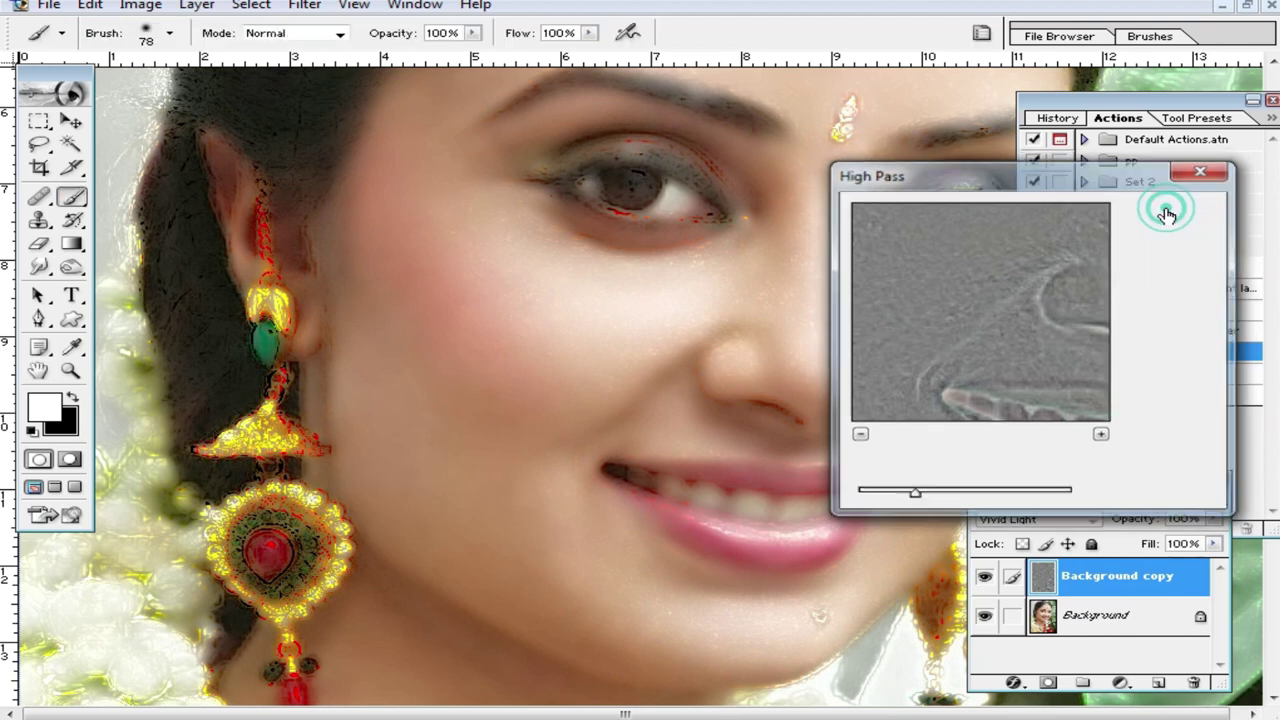
{"action": "mouse_move", "coordinate": [866, 541]}
{"action": "left_mouse_down"}
{"action": "mouse_move", "coordinate": [906, 541]}
{"action": "mouse_move", "coordinate": [865, 538]}
{"action": "left_mouse_up"}
{"action": "left_click", "coordinate": [1172, 256]}
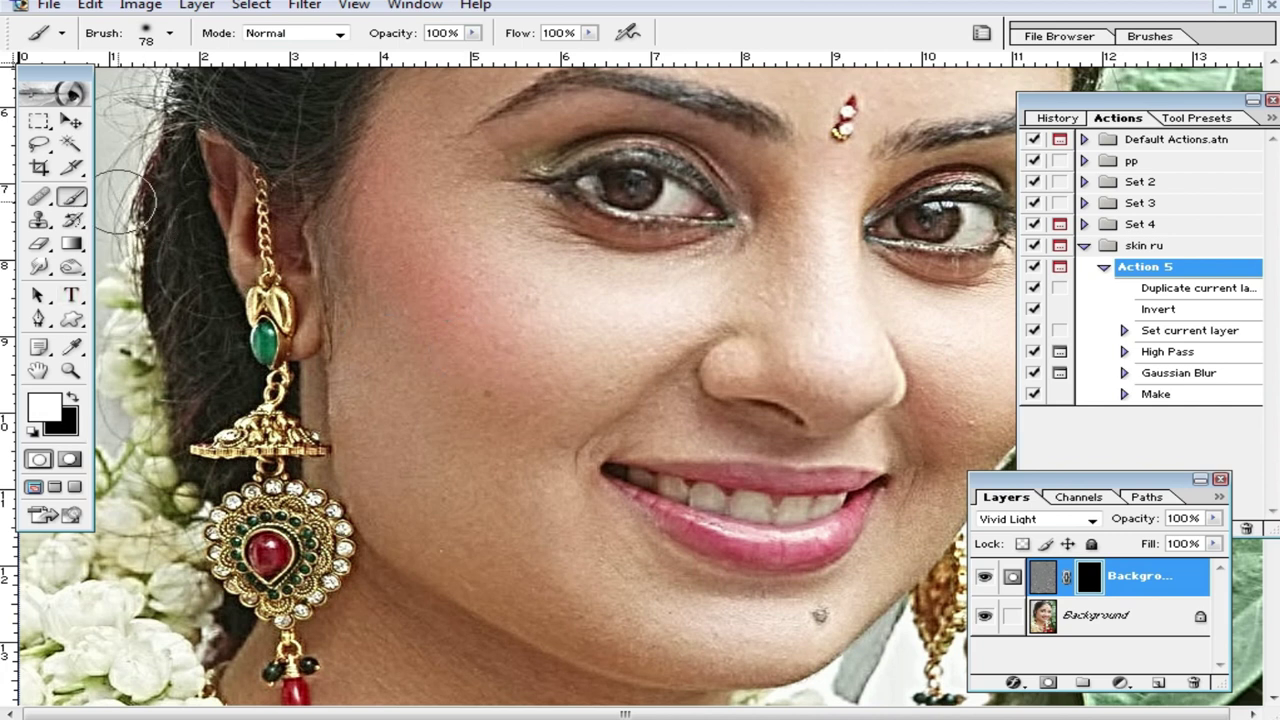
Paint smoothing onto the neck beside the earring
{"action": "left_click", "coordinate": [589, 351], "text": "ctrl+space"}
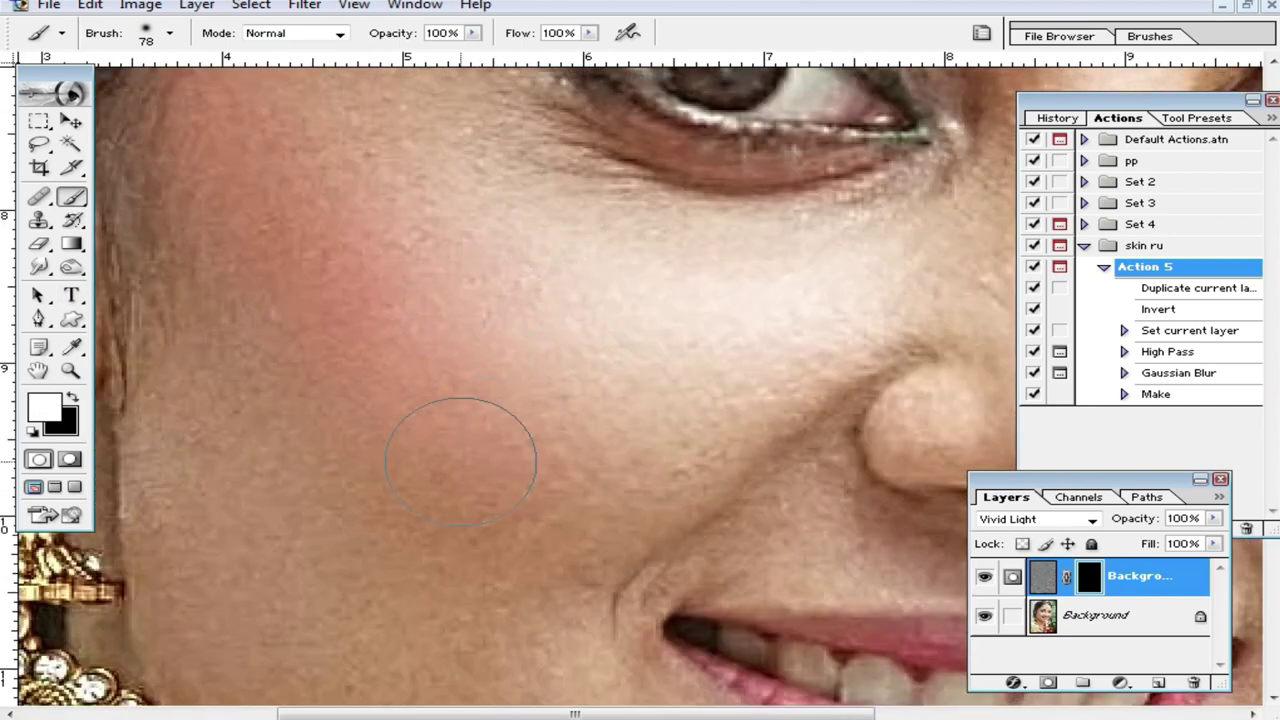
{"action": "left_click", "coordinate": [543, 423], "text": "alt+space"}
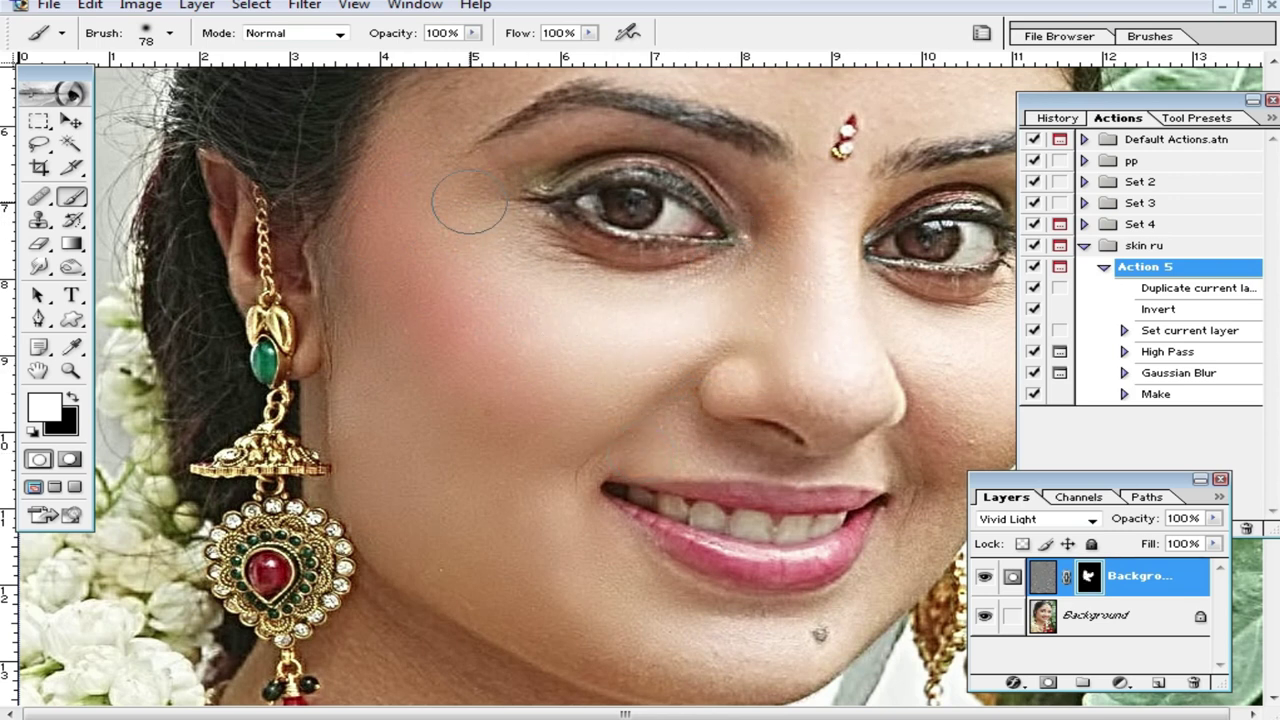
{"action": "scroll", "coordinate": [849, 386], "scroll_direction": "down", "scroll_amount": 3}
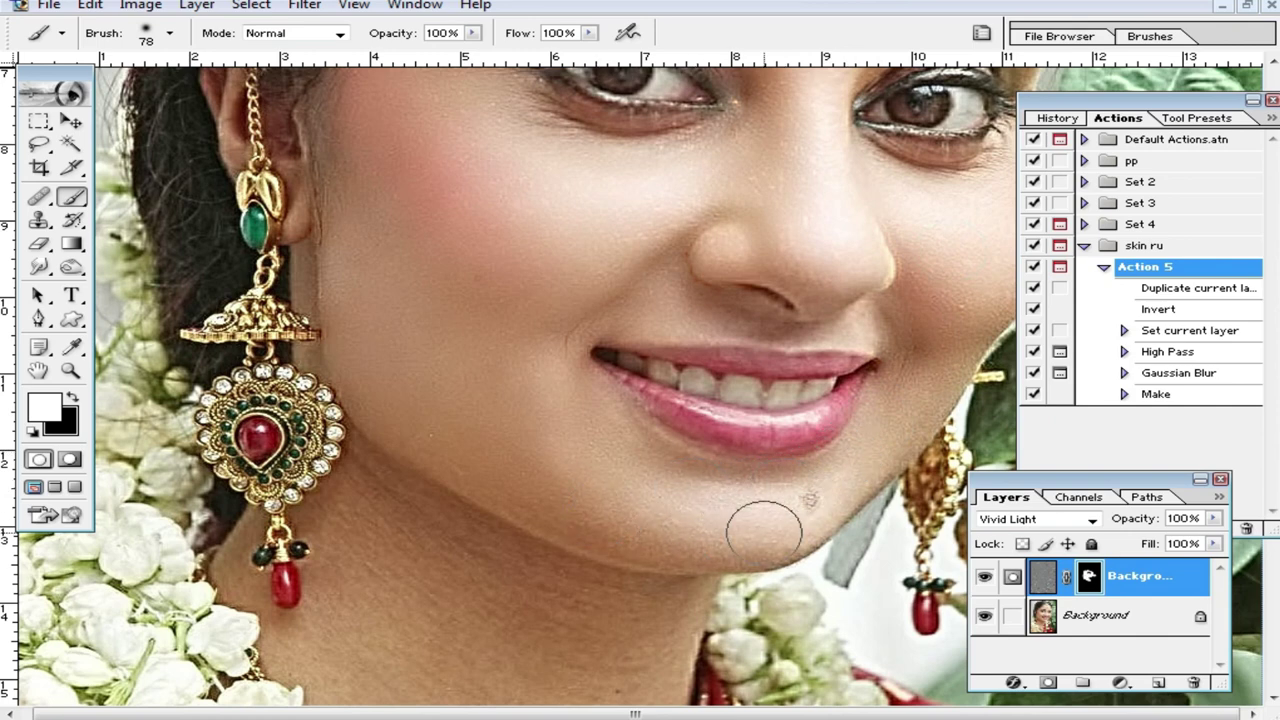
{"action": "scroll", "coordinate": [404, 208], "scroll_direction": "down", "scroll_amount": 2}
{"action": "scroll", "coordinate": [600, 506], "scroll_direction": "down", "scroll_amount": 2}
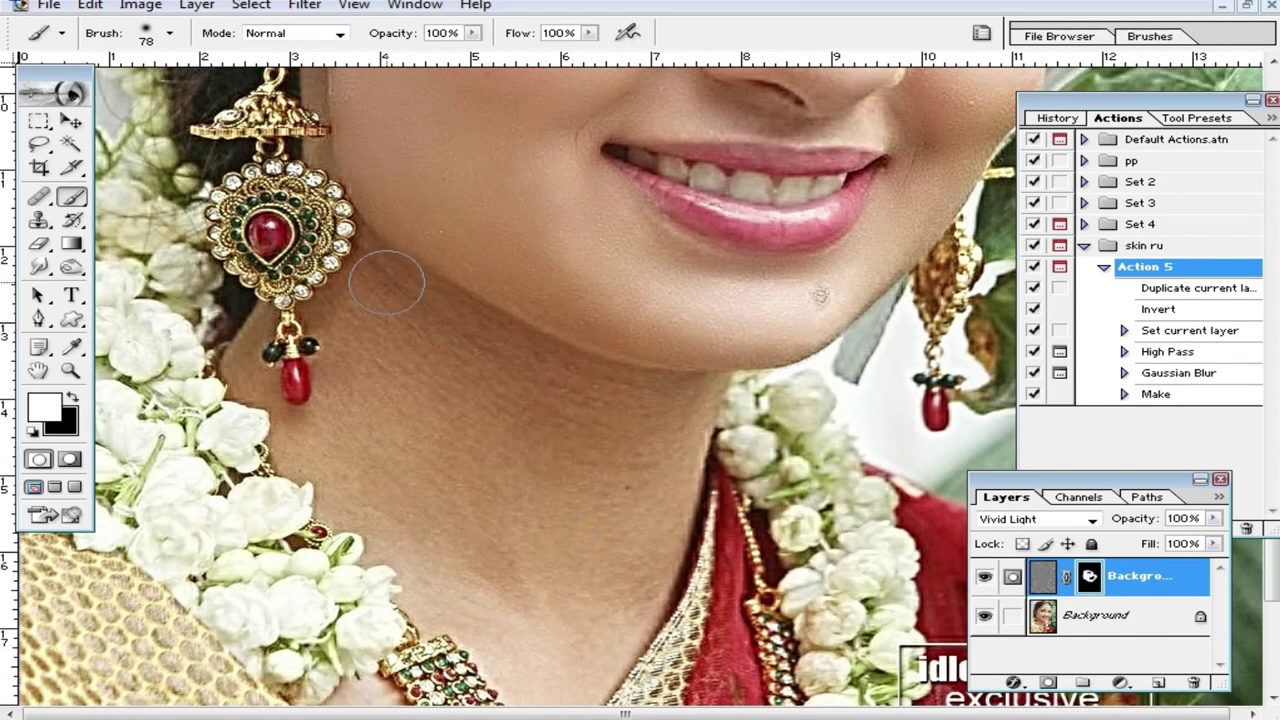
{"action": "left_click_drag", "start_coordinate": [306, 345], "coordinate": [258, 415]}
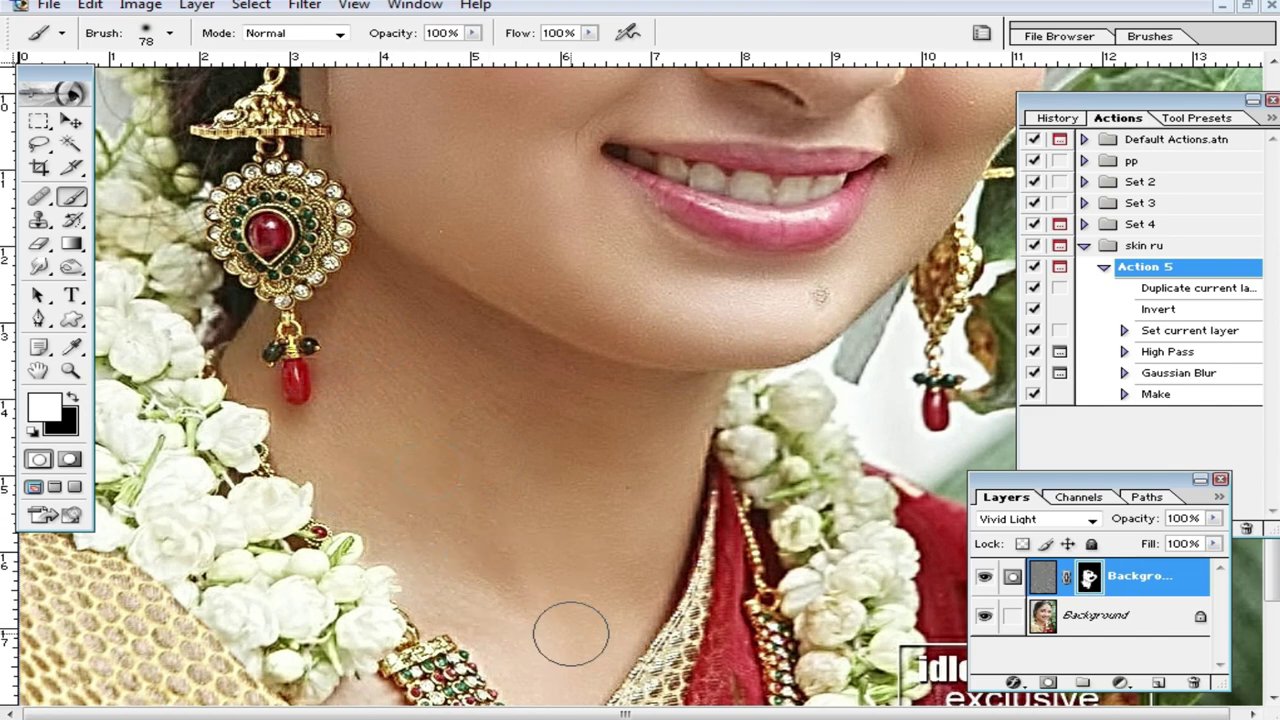
{"action": "scroll", "coordinate": [563, 583], "scroll_direction": "up", "scroll_amount": 4}
{"action": "scroll", "coordinate": [586, 526], "scroll_direction": "up", "scroll_amount": 2}
{"action": "scroll", "coordinate": [620, 400], "scroll_direction": "up", "scroll_amount": 1}
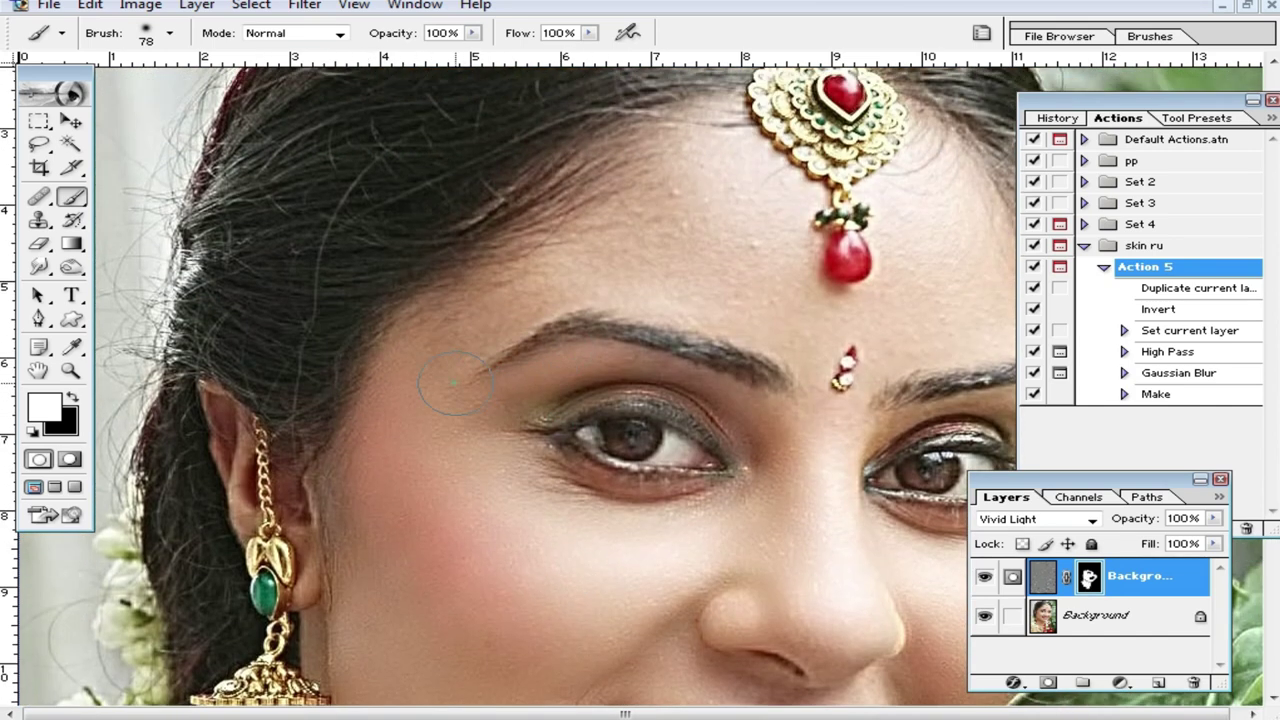
Zoom out to the whole face and dab more smoothing across the skin
{"action": "key", "text": "ctrl+space"}
{"action": "left_click", "coordinate": [871, 401]}
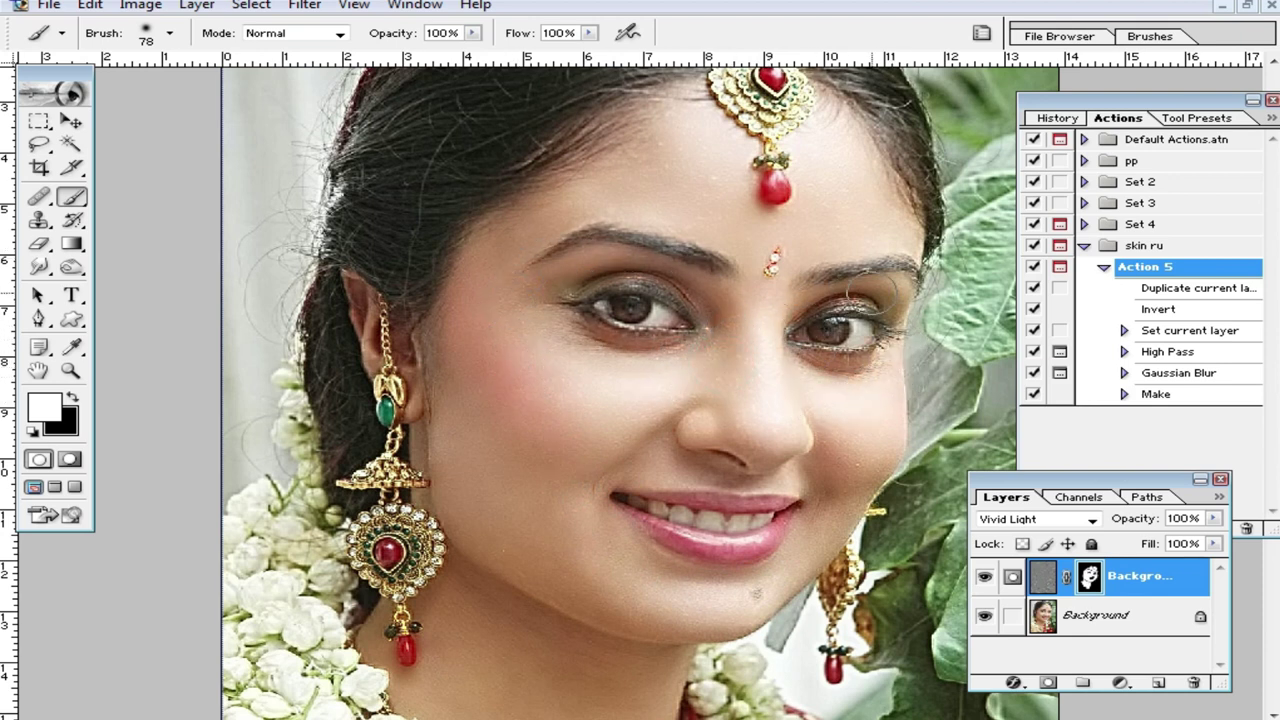
{"action": "scroll", "coordinate": [570, 378], "scroll_direction": "down", "scroll_amount": 2}
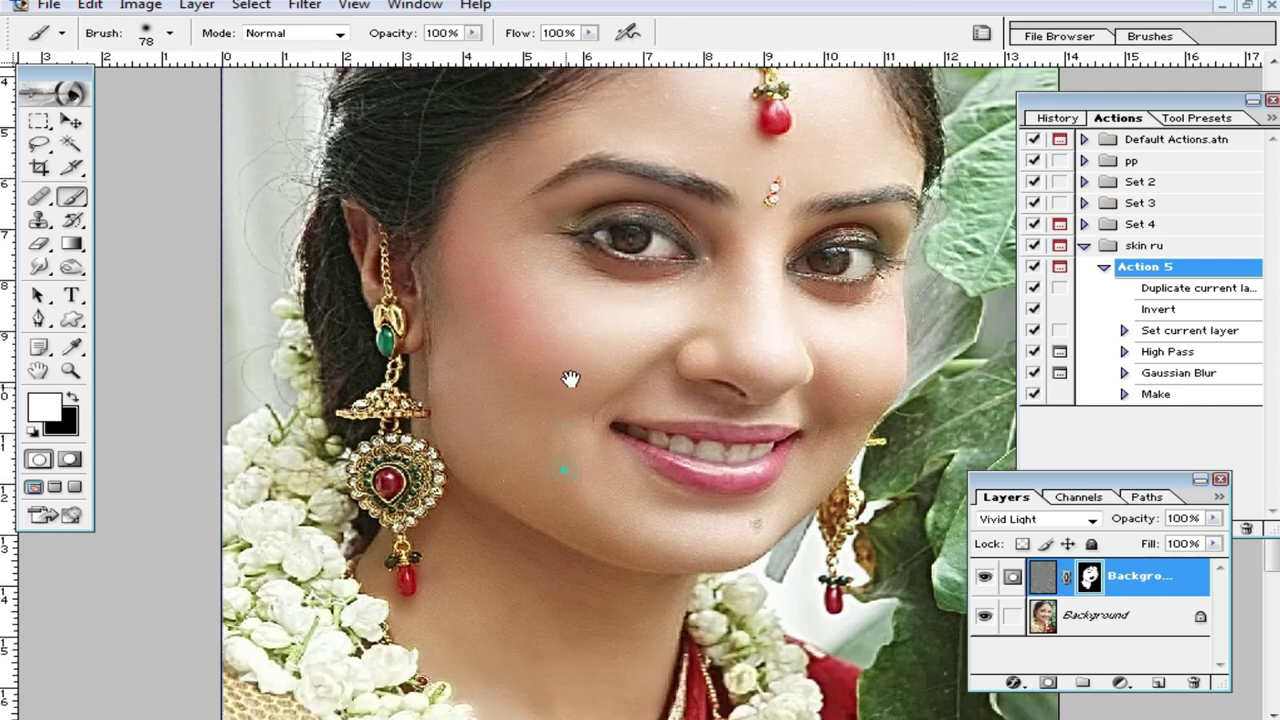
{"action": "left_click_drag", "start_coordinate": [570, 378], "coordinate": [560, 354]}
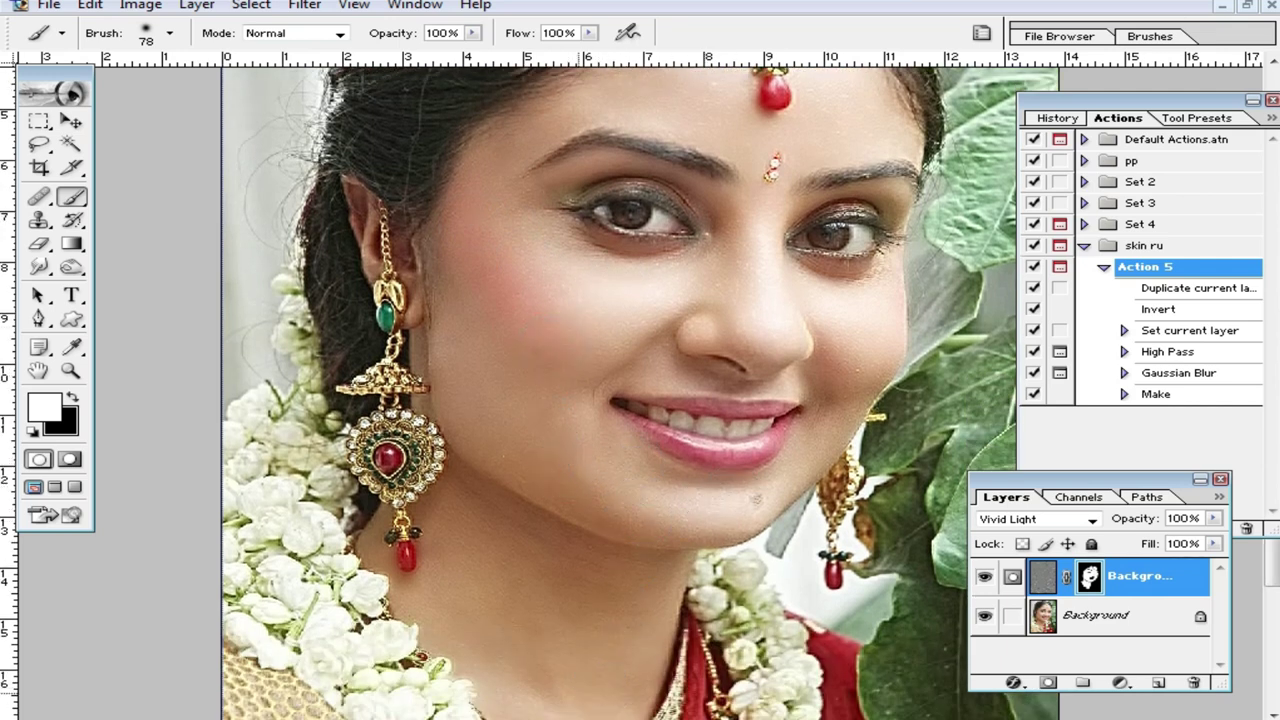
{"action": "scroll", "coordinate": [600, 423], "scroll_direction": "up", "scroll_amount": 3}
{"action": "left_click", "coordinate": [686, 430]}
{"action": "scroll", "coordinate": [597, 201], "scroll_direction": "up", "scroll_amount": 3}
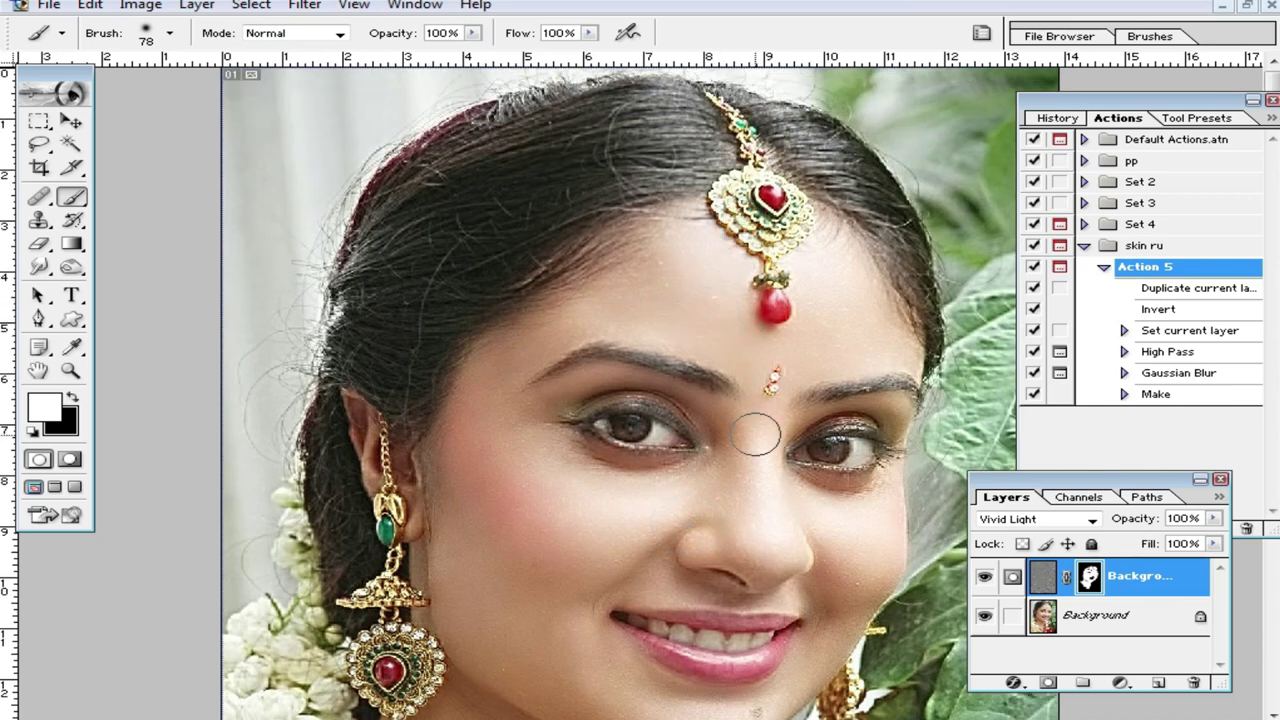
{"action": "left_click", "coordinate": [718, 436]}
{"action": "left_click", "coordinate": [500, 197]}
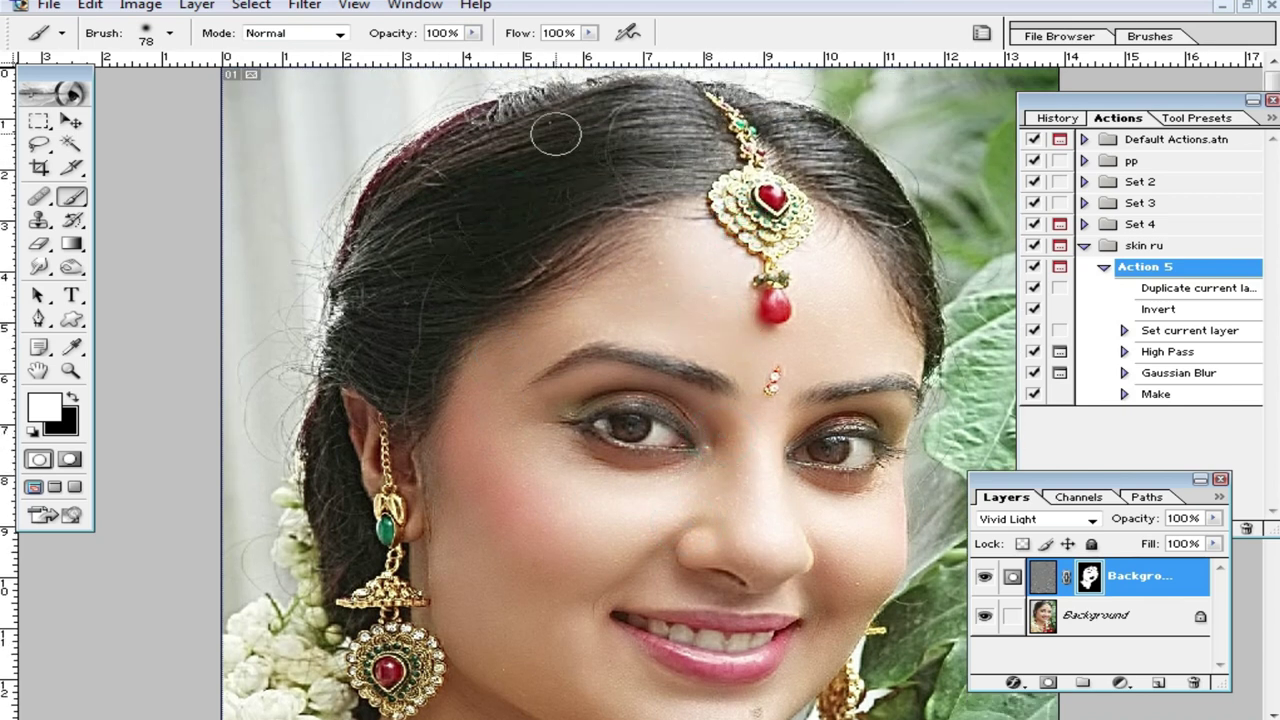
{"action": "left_click", "coordinate": [806, 134]}
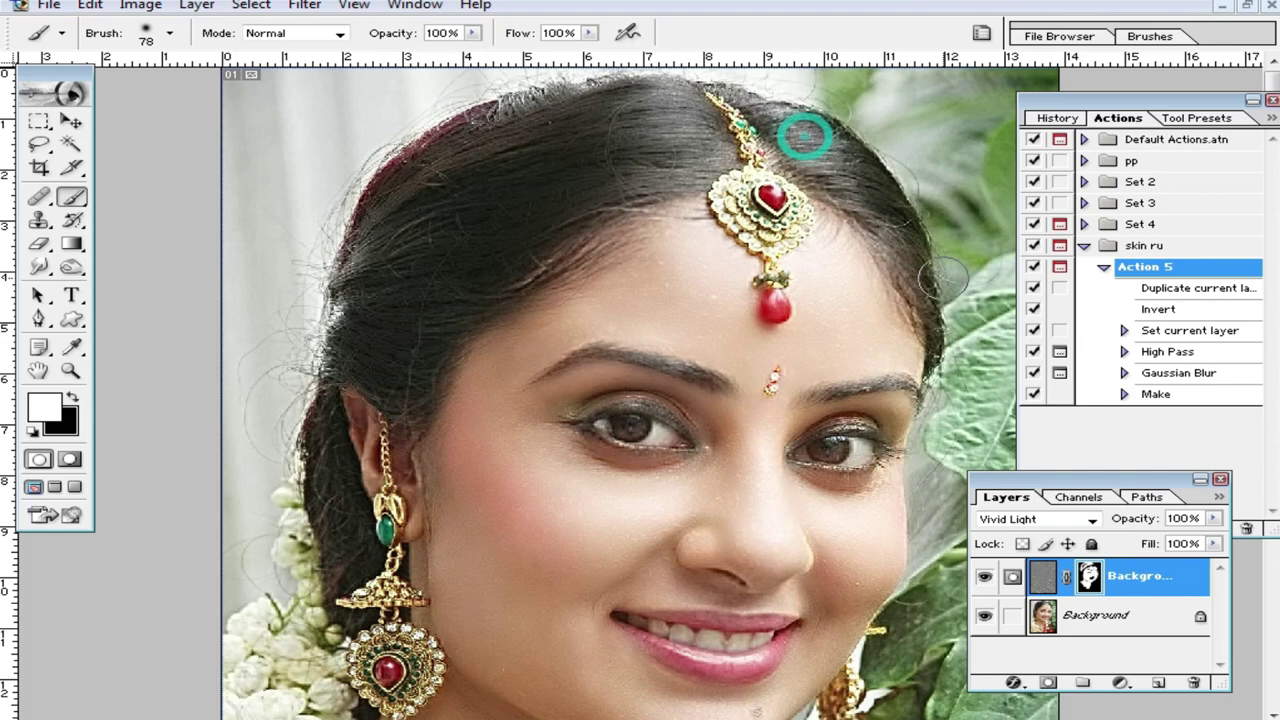
Check the nose and mouth, then merge the smoothing layer down with Ctrl+E
{"action": "left_click", "coordinate": [743, 509]}
{"action": "scroll", "coordinate": [691, 491], "scroll_direction": "up", "scroll_amount": 2}
{"action": "scroll", "coordinate": [1082, 716], "scroll_direction": "up", "scroll_amount": 2}
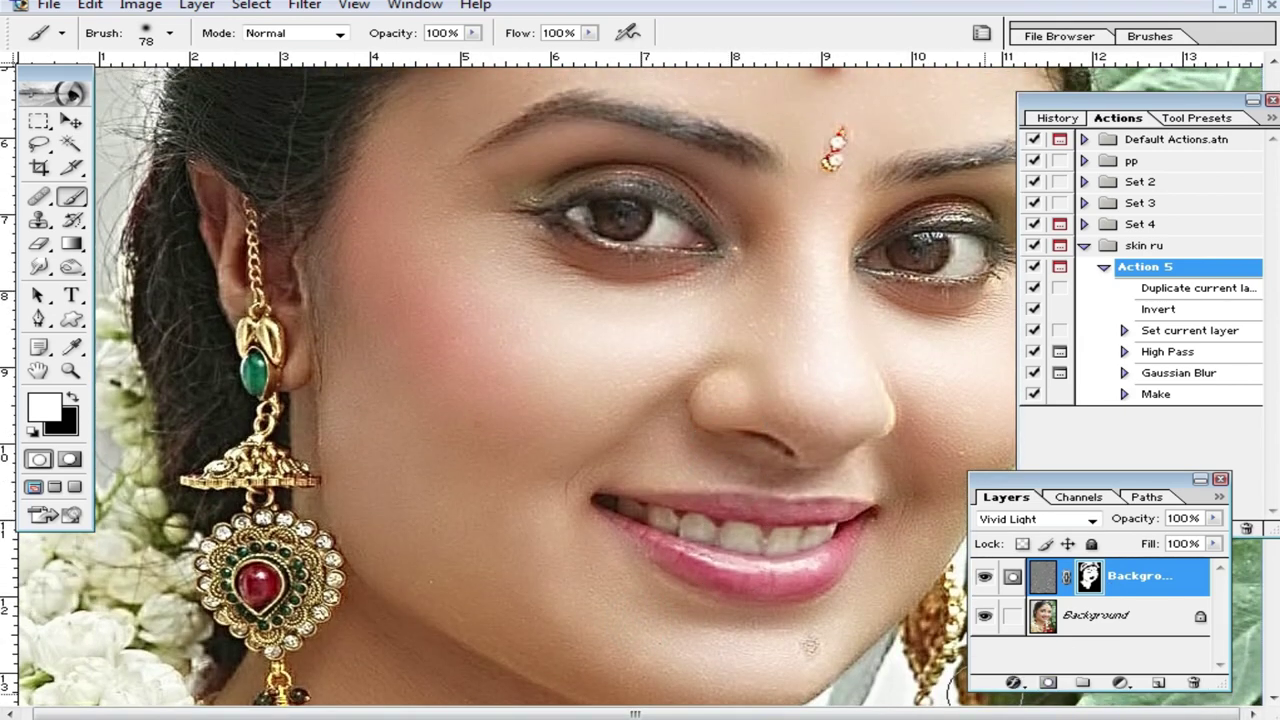
{"action": "key", "text": "ctrl+e"}
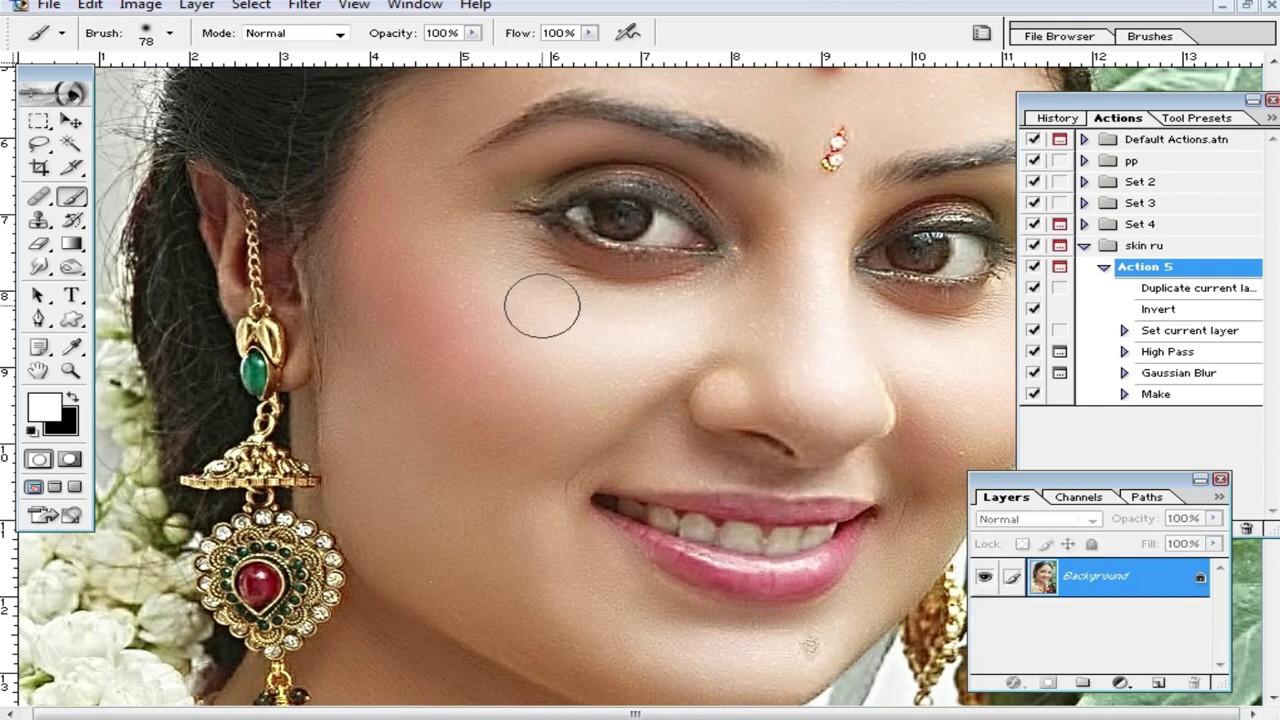
Apply Imagenomic Noiseware Professional with default settings, dismissing the antivirus popup
{"action": "left_click", "coordinate": [312, 8]}
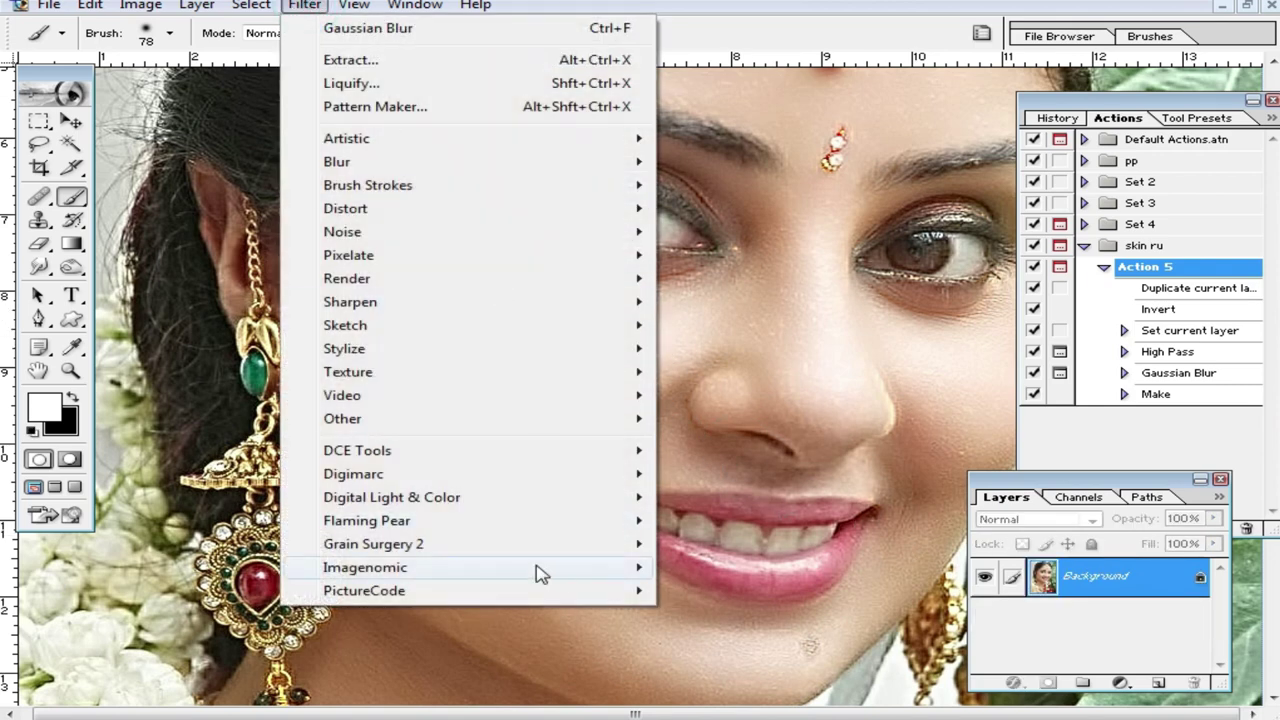
{"action": "left_click", "coordinate": [469, 562]}
{"action": "left_click", "coordinate": [756, 572]}
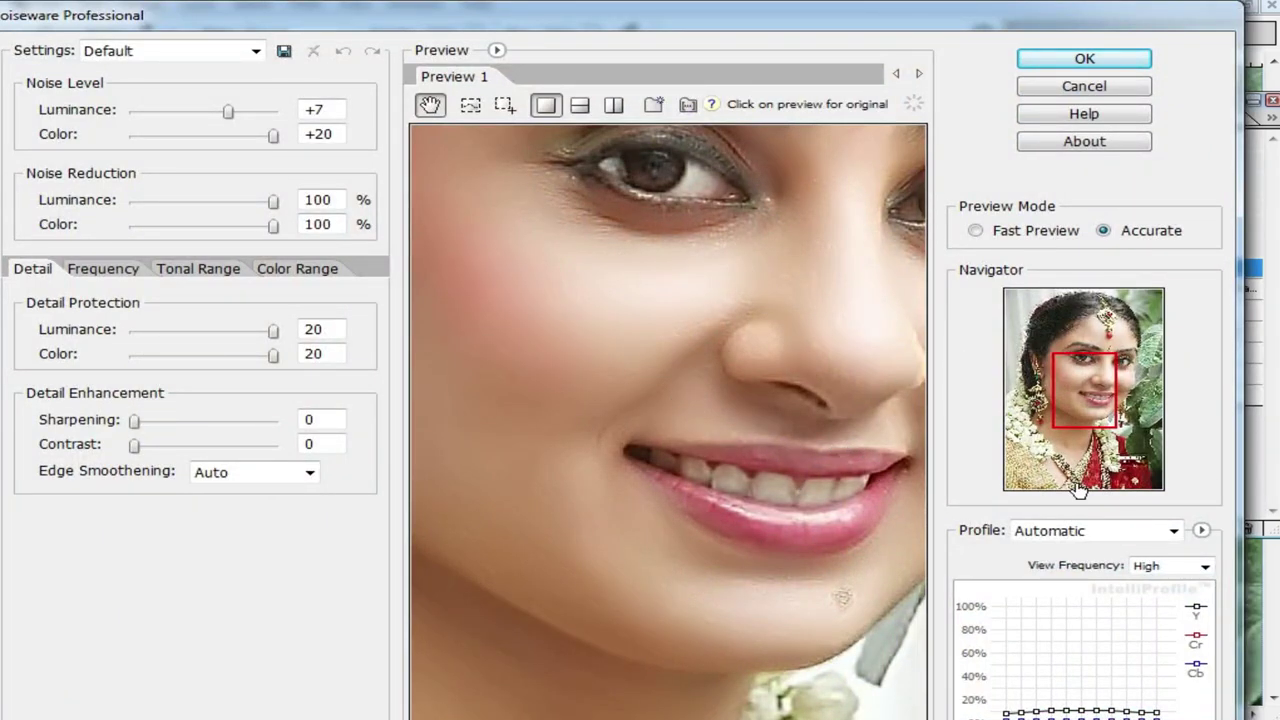
{"action": "left_click_drag", "start_coordinate": [672, 374], "coordinate": [771, 371]}
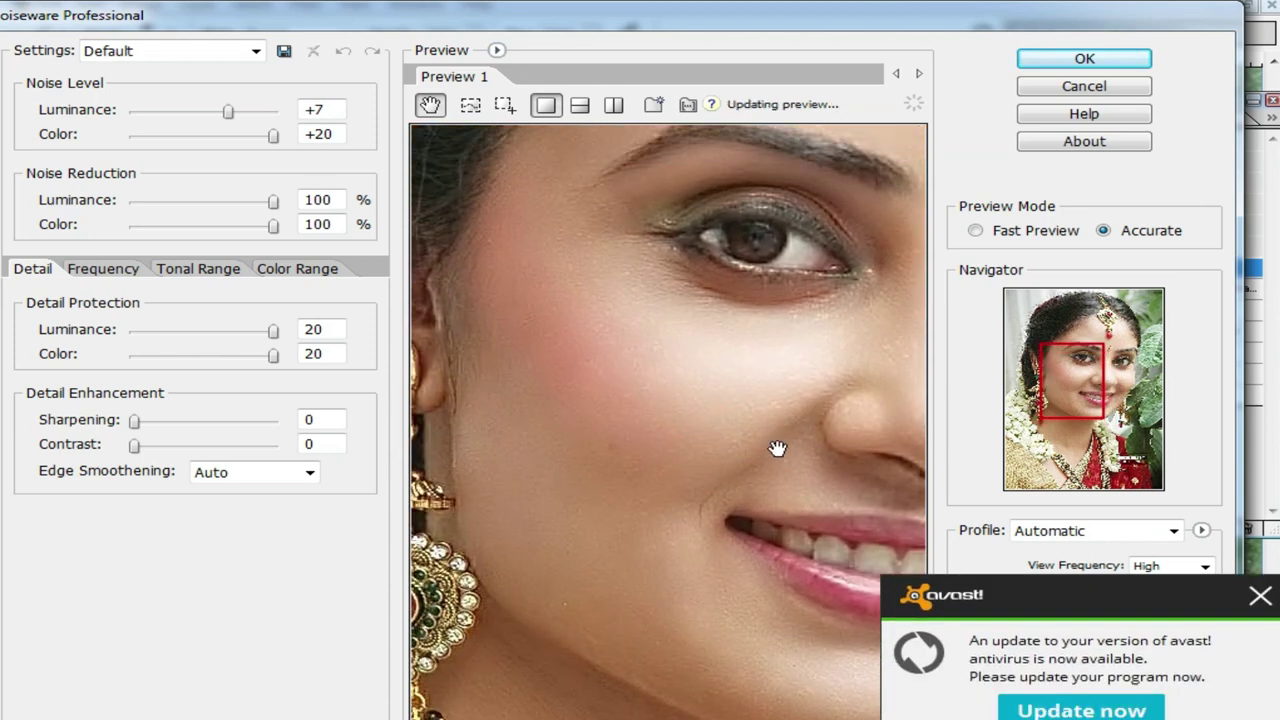
{"action": "left_click", "coordinate": [1265, 595]}
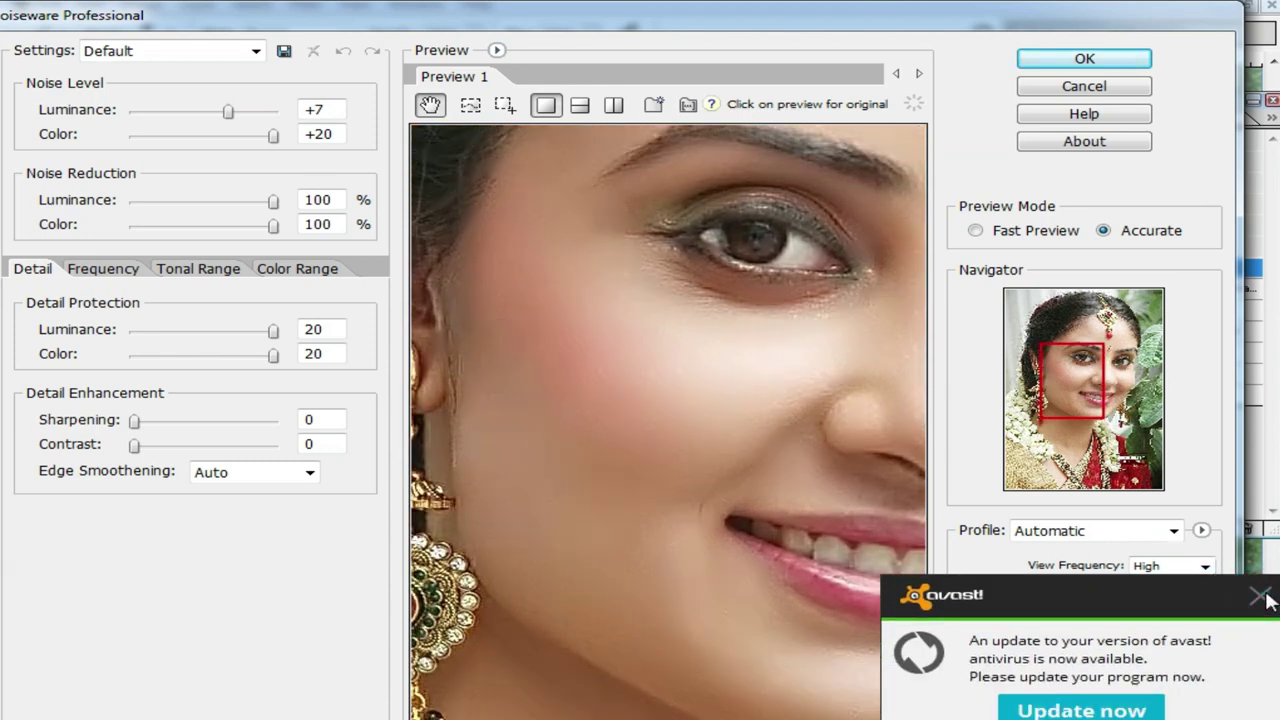
{"action": "left_click_drag", "start_coordinate": [694, 440], "coordinate": [684, 380]}
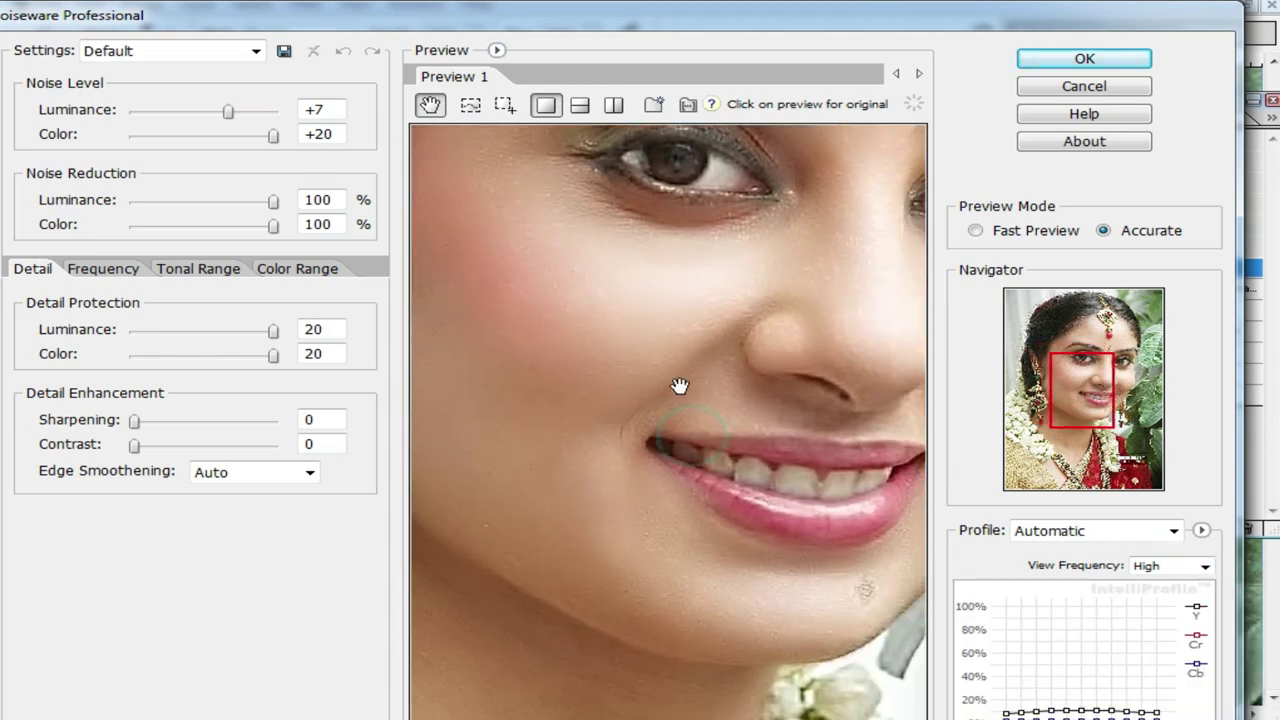
{"action": "left_click", "coordinate": [1096, 62]}
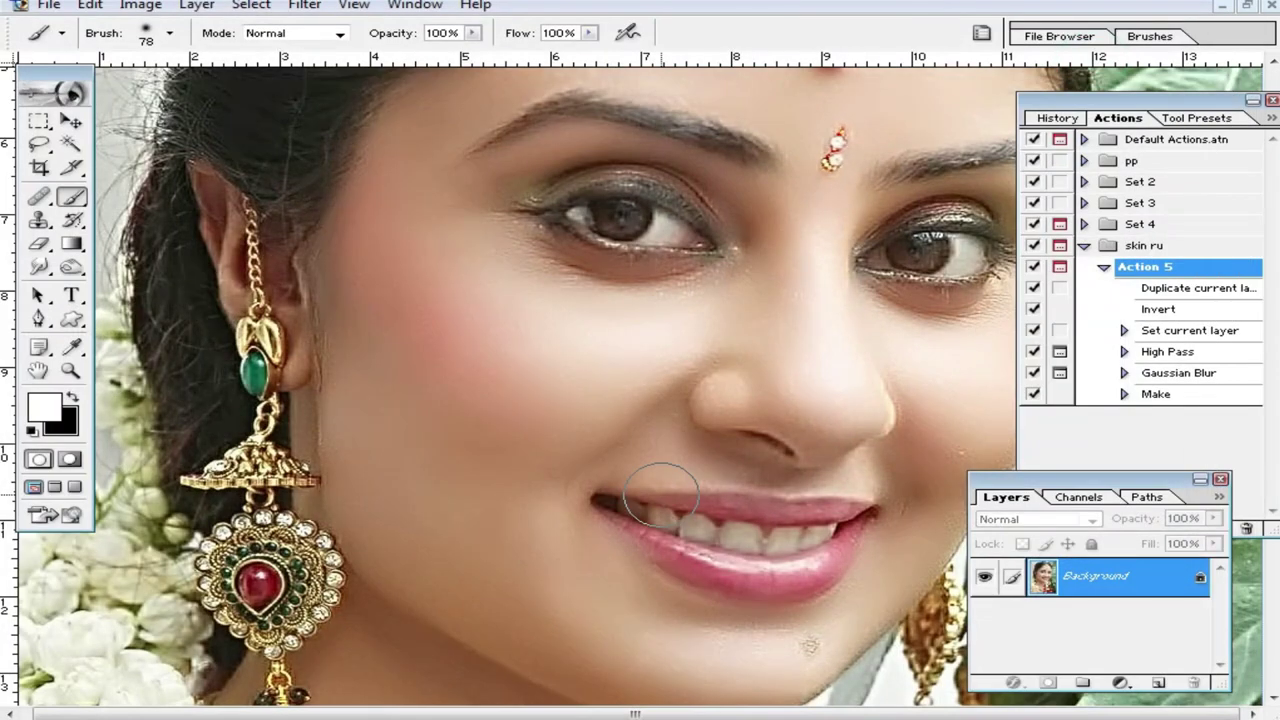
{"action": "left_click", "coordinate": [700, 430], "text": "ctrl"}
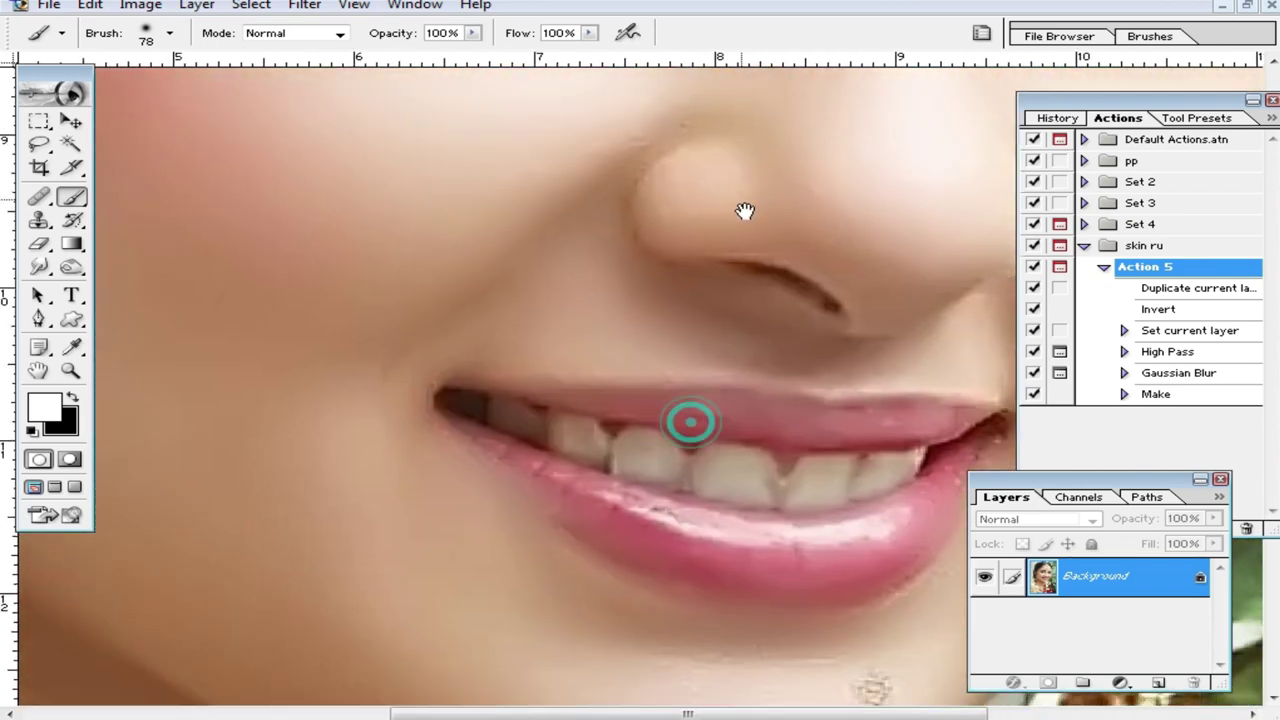
{"action": "left_click", "coordinate": [680, 471], "text": "alt"}
{"action": "left_click", "coordinate": [750, 280], "text": "ctrl"}
{"action": "left_click", "coordinate": [750, 485], "text": "ctrl"}
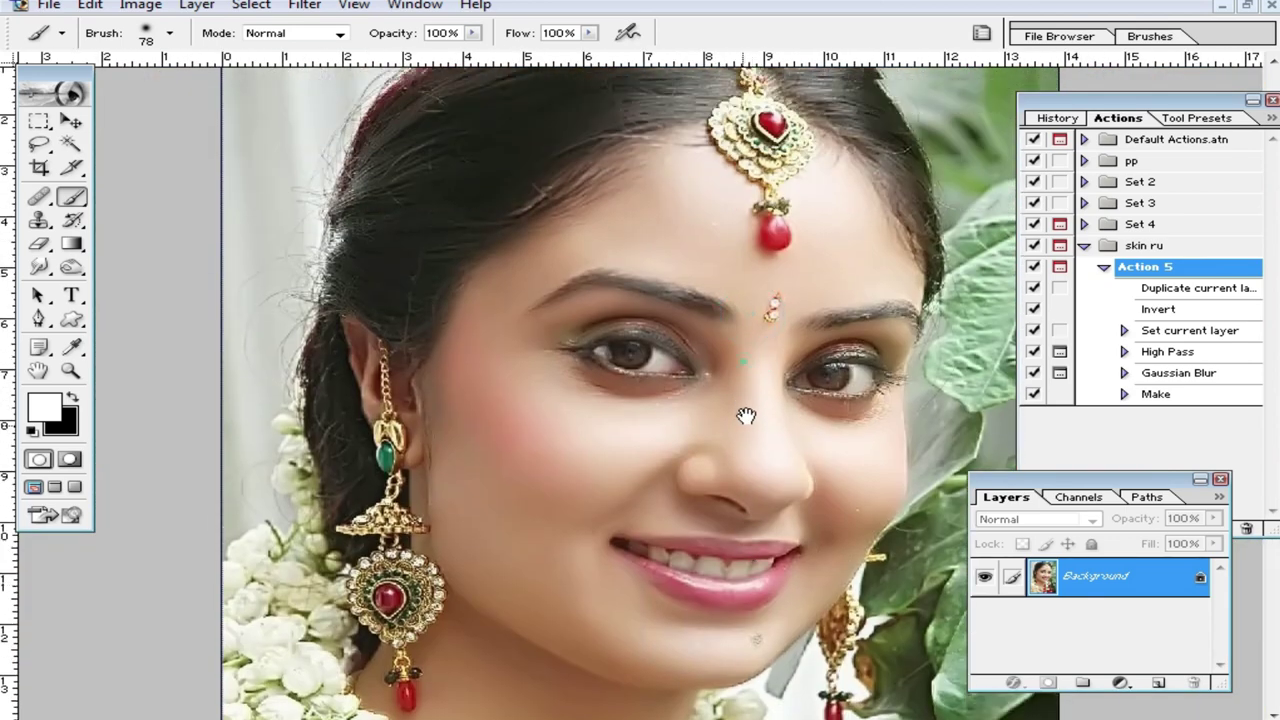
{"action": "left_click", "coordinate": [749, 414], "text": "ctrl"}
{"action": "left_click", "coordinate": [700, 563], "text": "alt"}
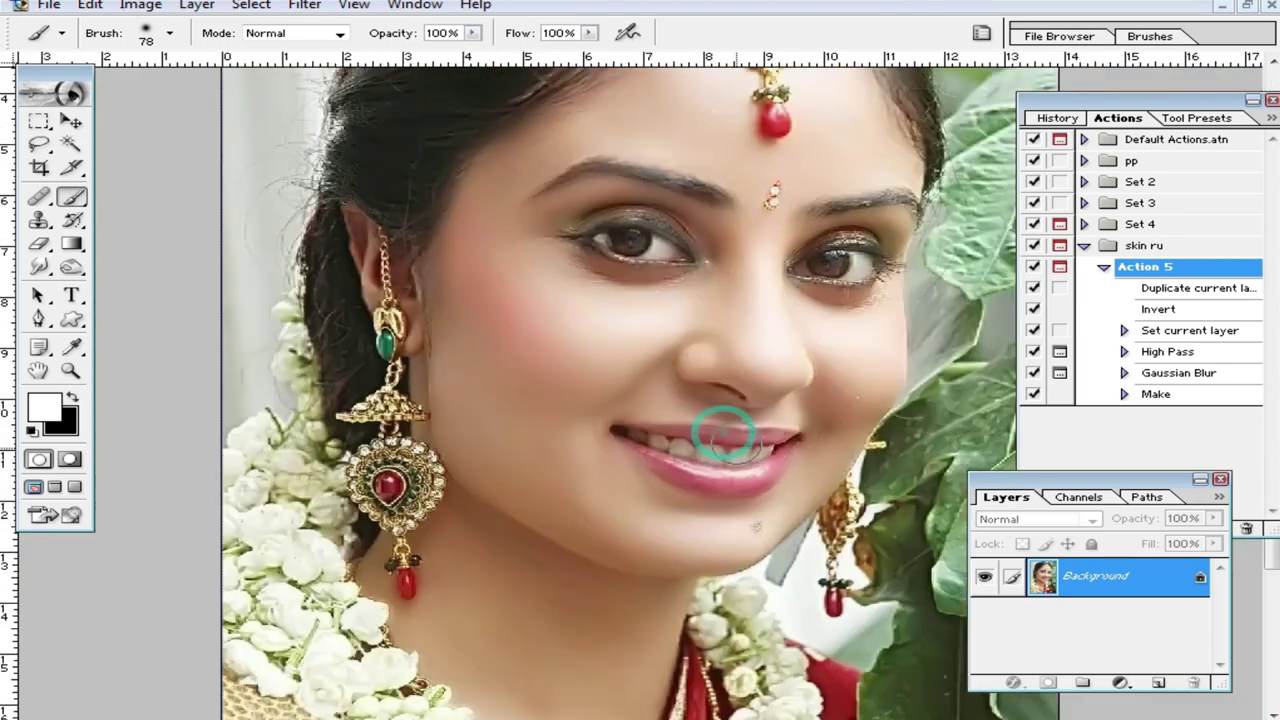
{"action": "left_click", "coordinate": [720, 434], "text": "ctrl"}
{"action": "scroll", "coordinate": [697, 432], "scroll_direction": "up", "scroll_amount": 2}
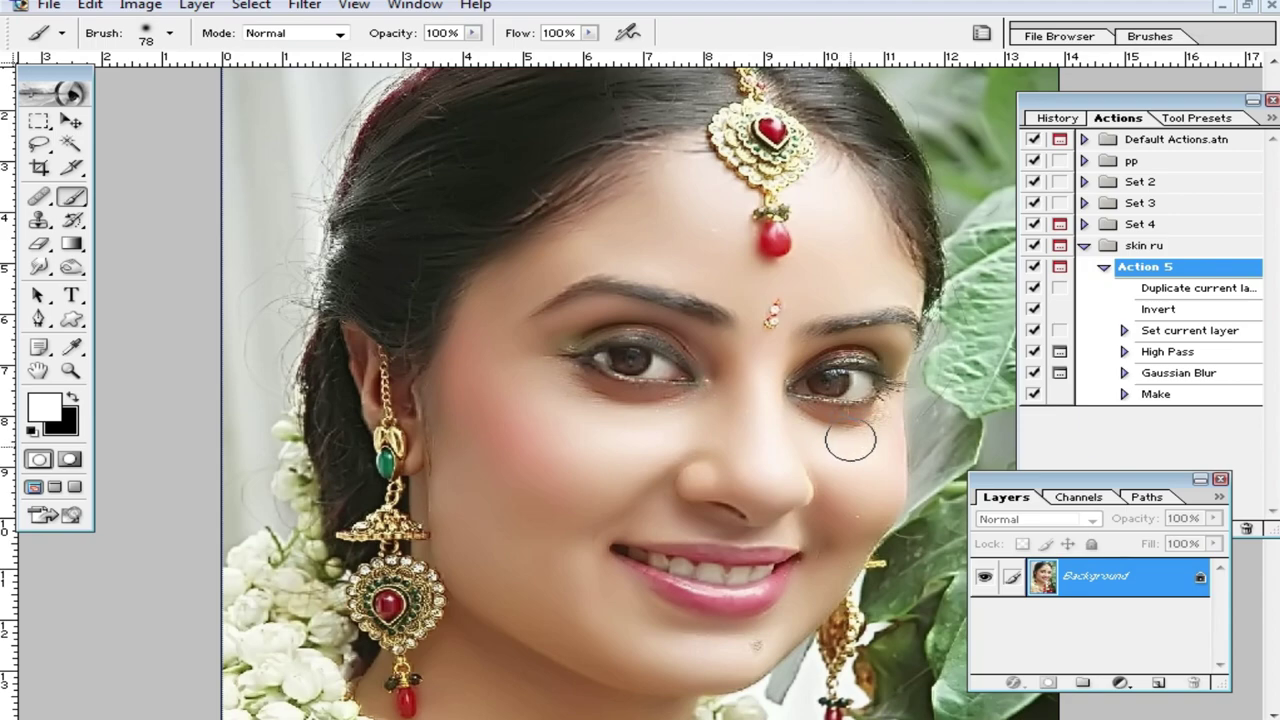
Save the portrait as JPEG 'ttrytr.jpg' at quality 12 Maximum, then close the document
{"action": "key", "text": "ctrl+shift+s"}
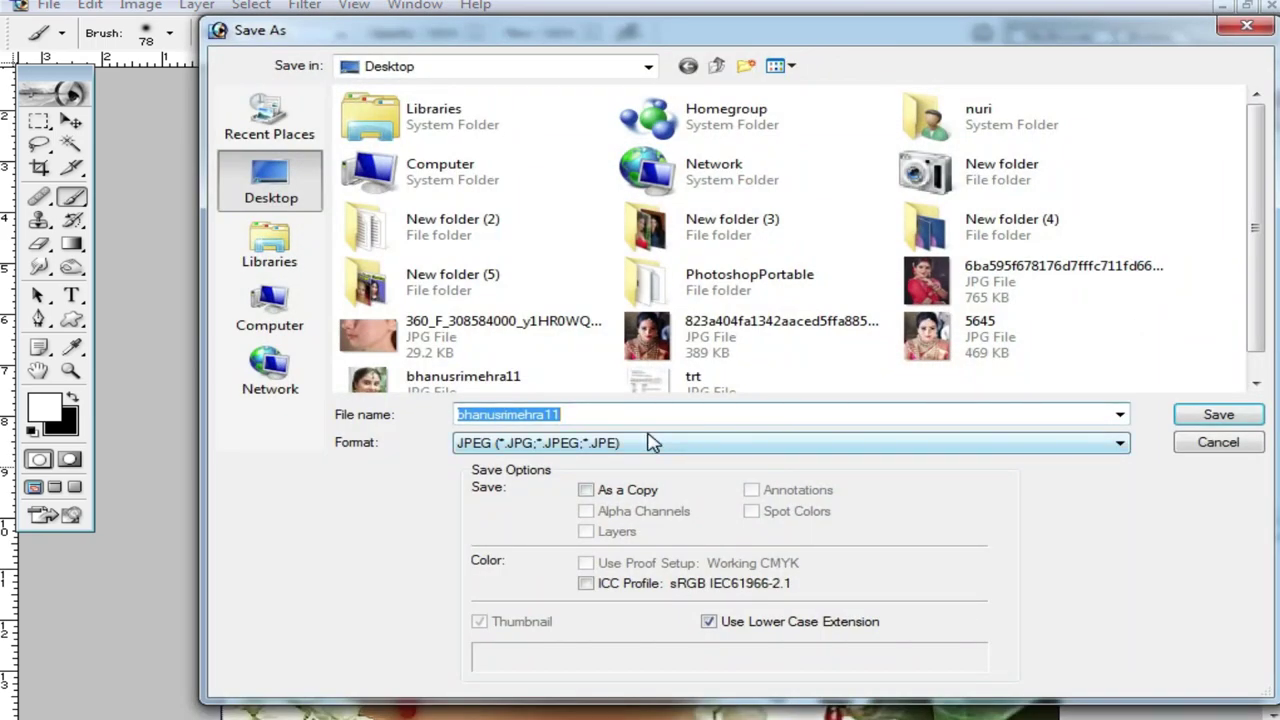
{"action": "type", "text": "ttrytr"}
{"action": "left_click", "coordinate": [1218, 414]}
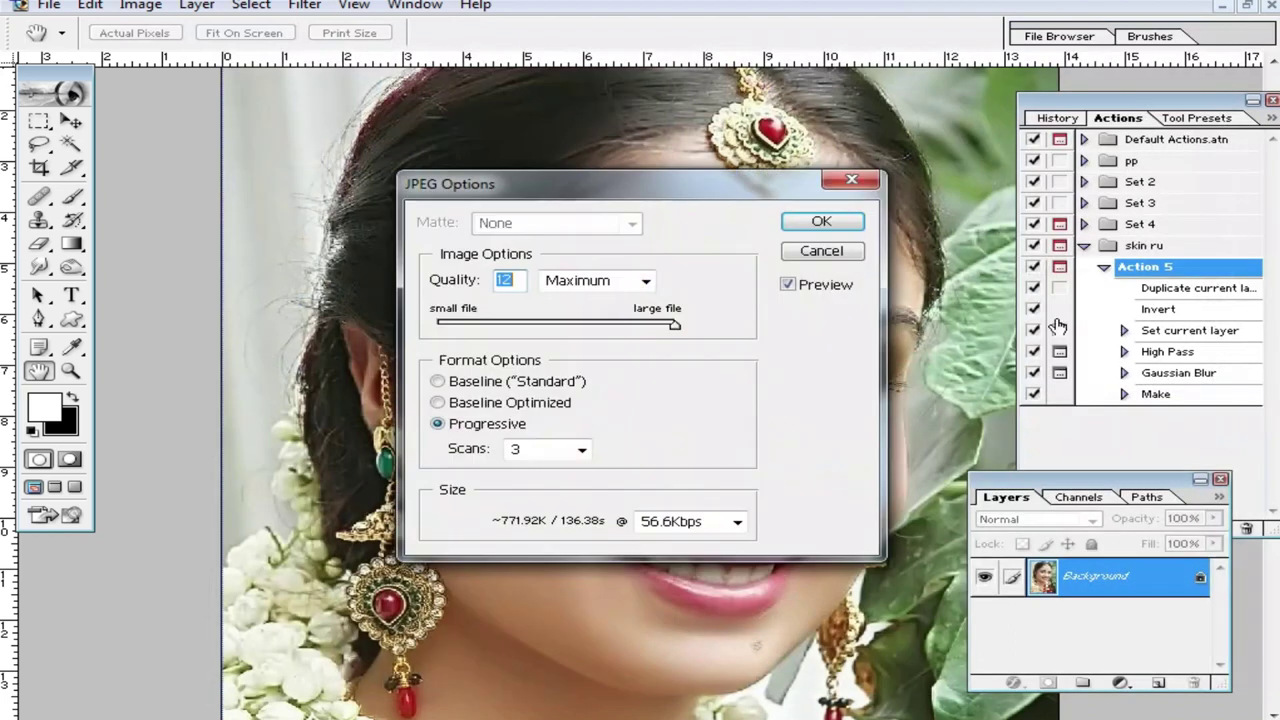
{"action": "left_click", "coordinate": [847, 222]}
{"action": "left_click", "coordinate": [1246, 6]}
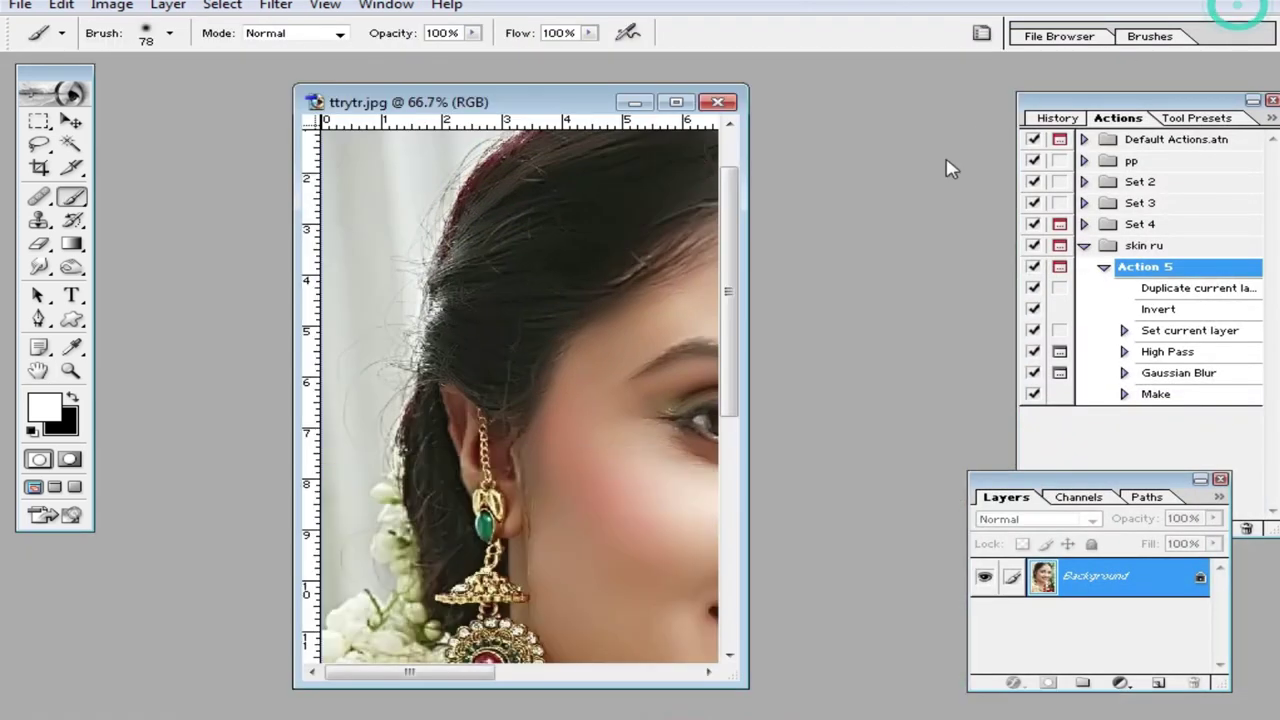
{"action": "left_click", "coordinate": [718, 102]}
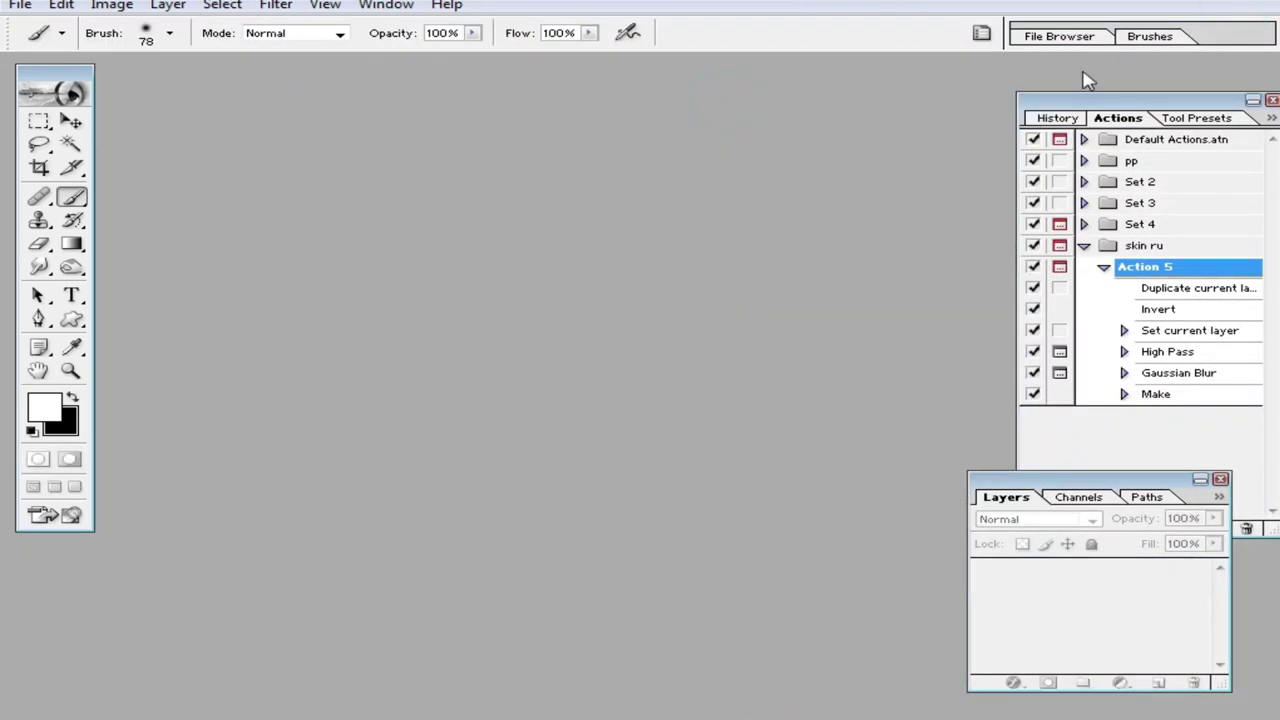